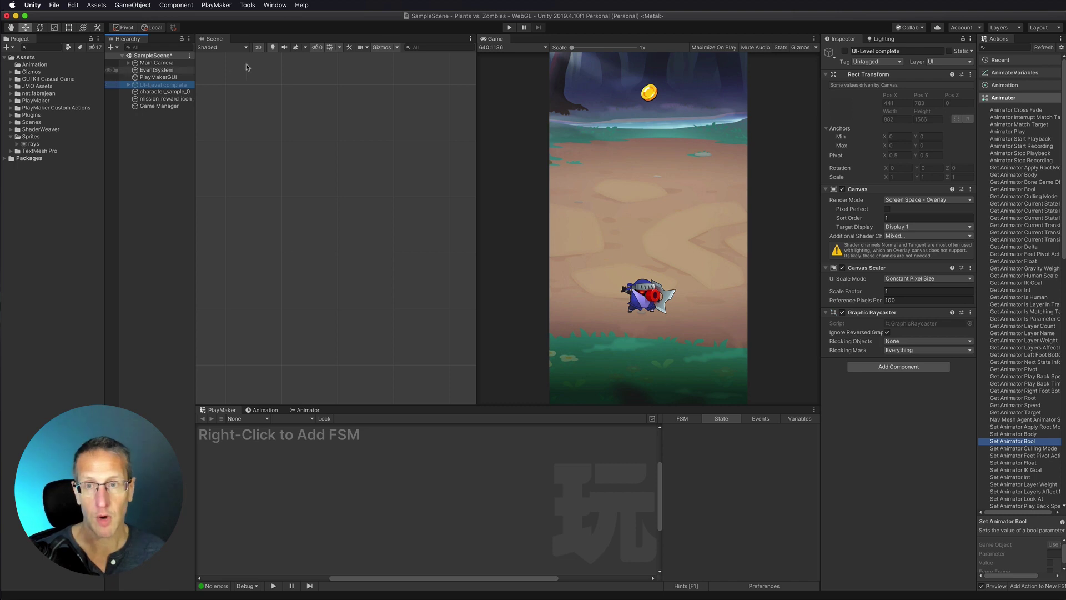
- Activate the UI-Level complete canvas to preview it in the game view, and deactivate it again
click(845, 51)
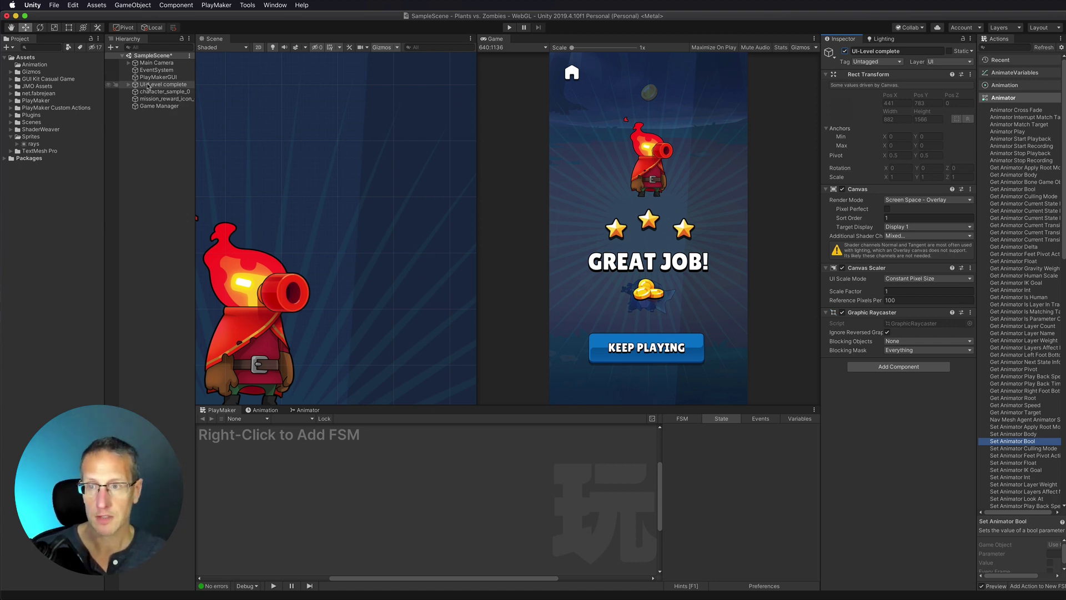
click(845, 50)
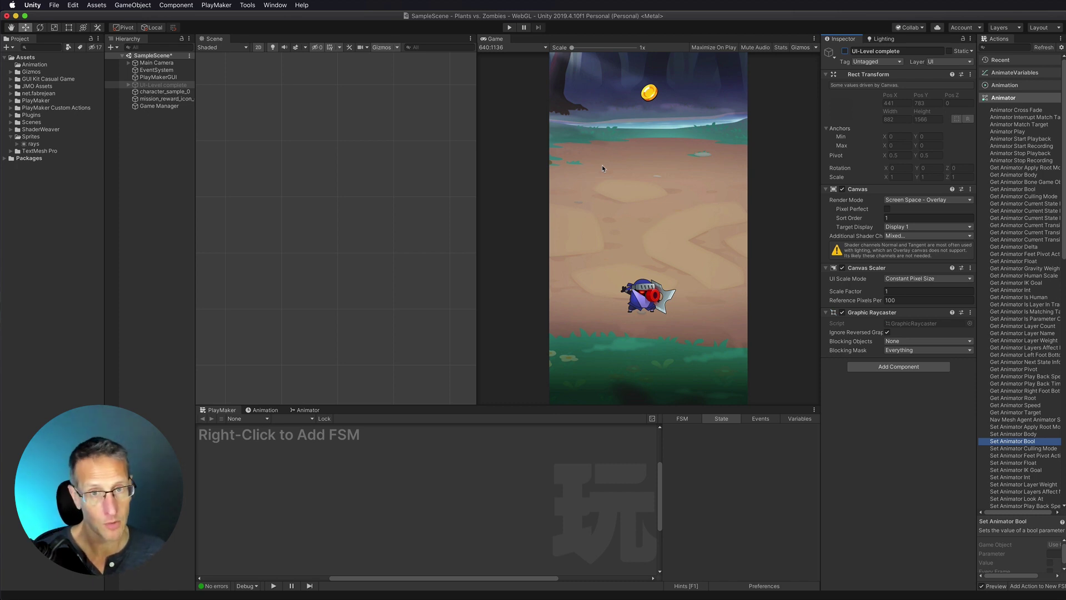
click(167, 121)
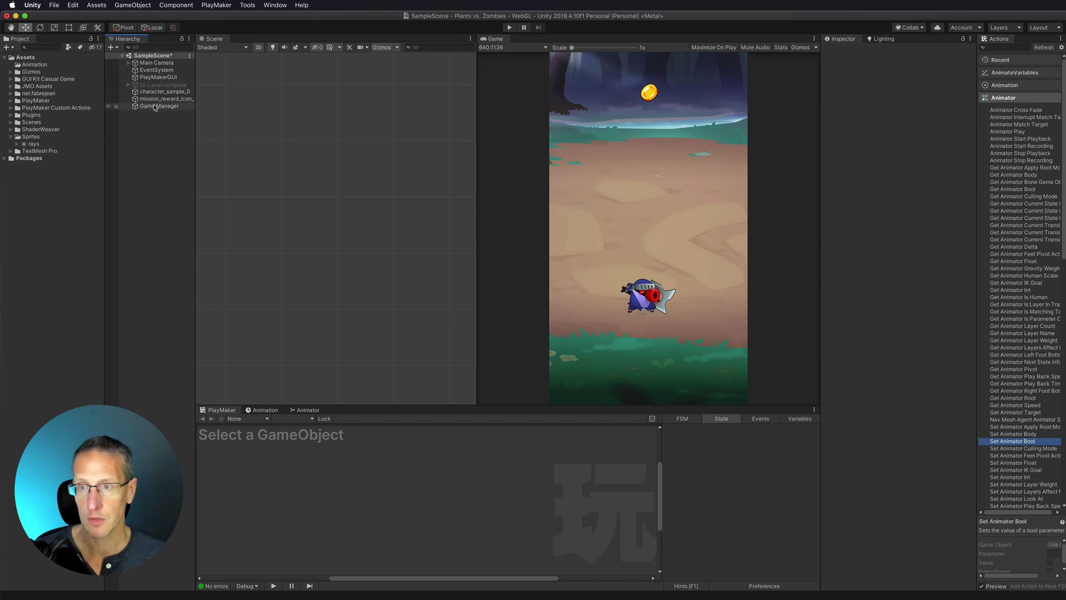
- Add a PlayMaker FSM to the Game Manager object and open its first state's name for editing
click(158, 106)
right_click(374, 453)
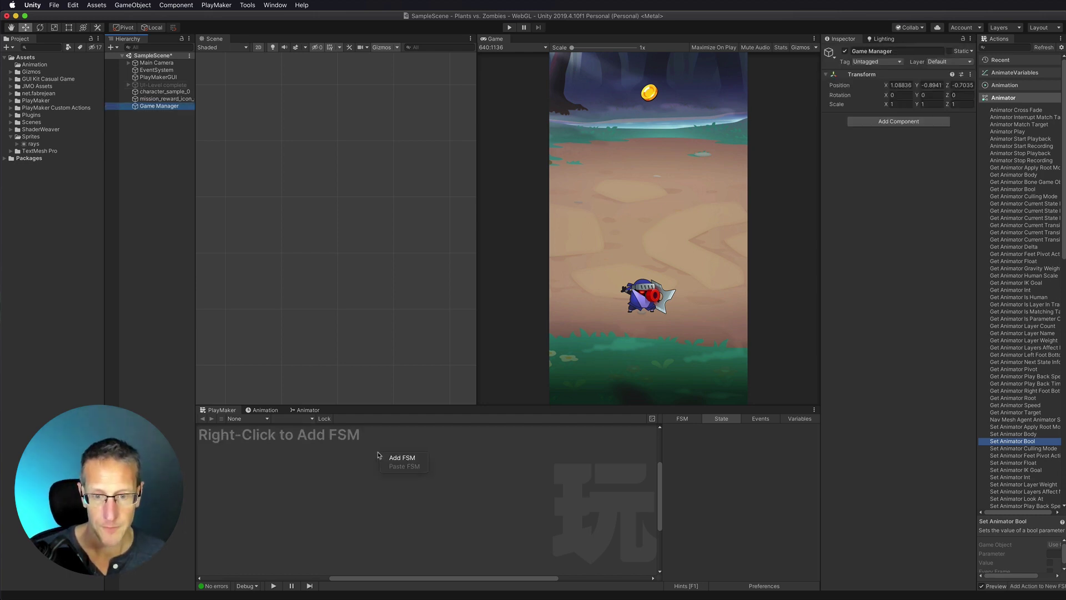
click(403, 459)
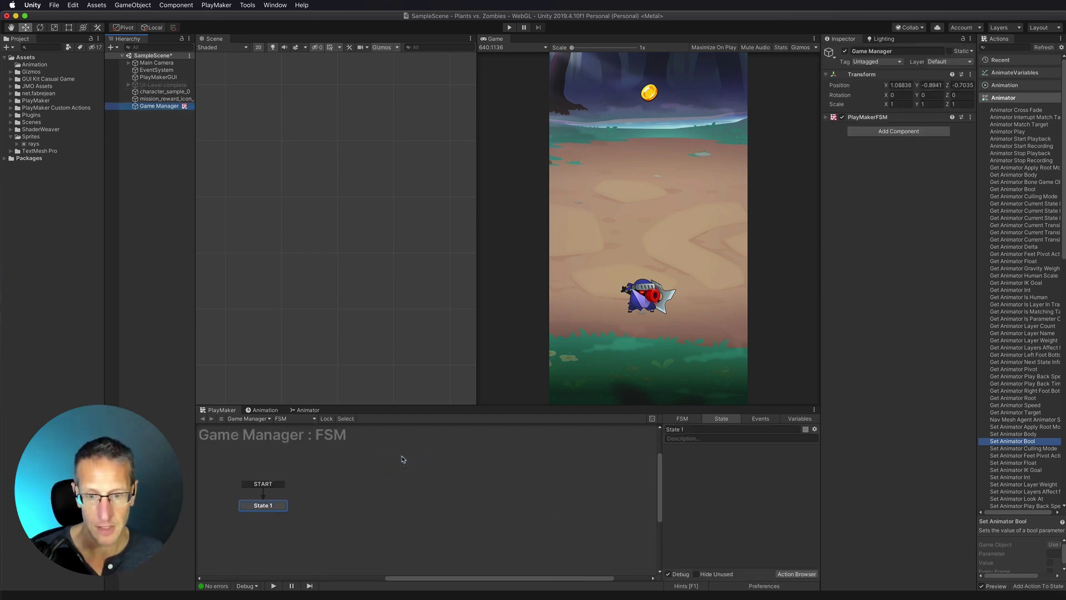
click(704, 430)
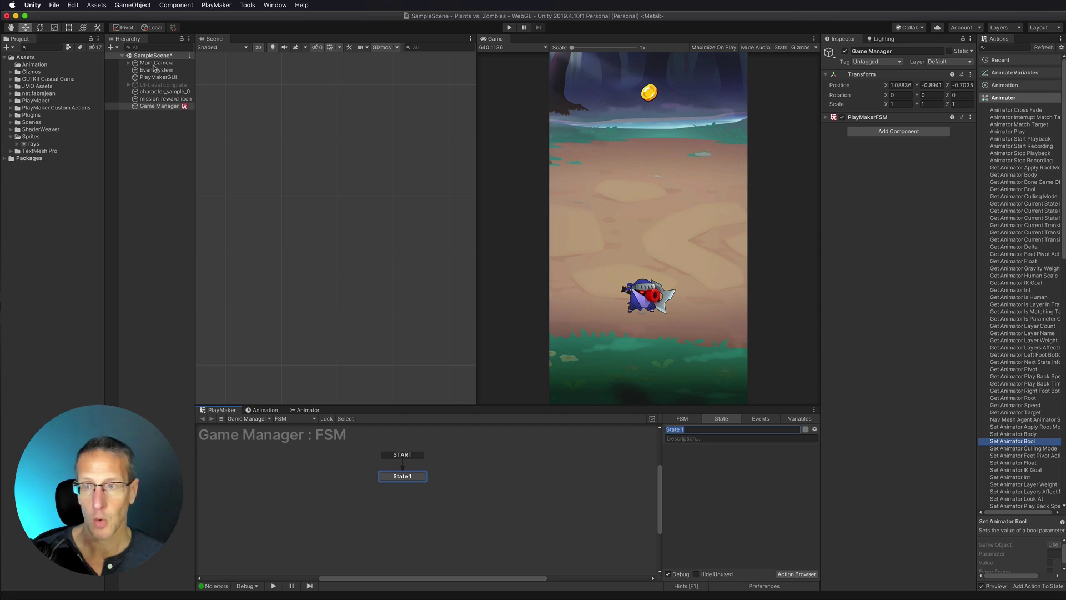
- Inspect the Box Collider 2D and Rigidbody 2D settings of the coin and character objects, and return to the Game Manager
click(156, 98)
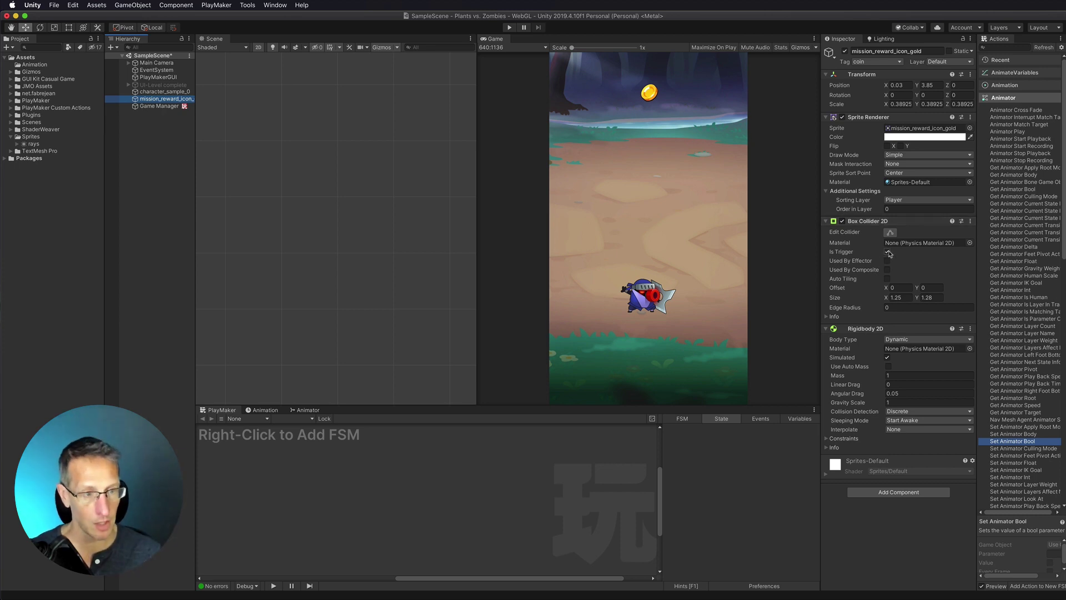
click(159, 93)
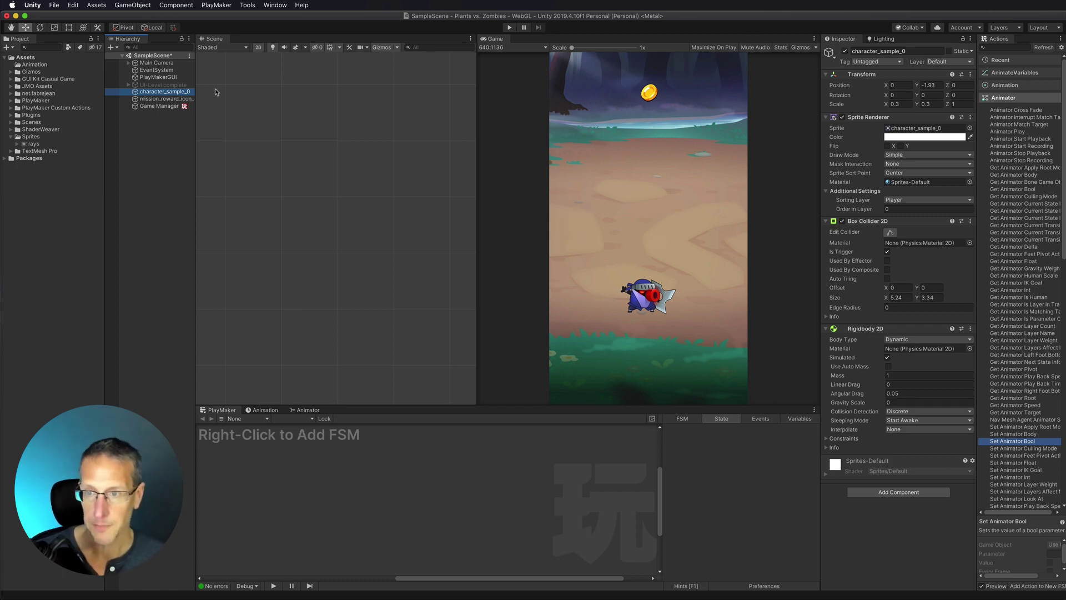
click(159, 106)
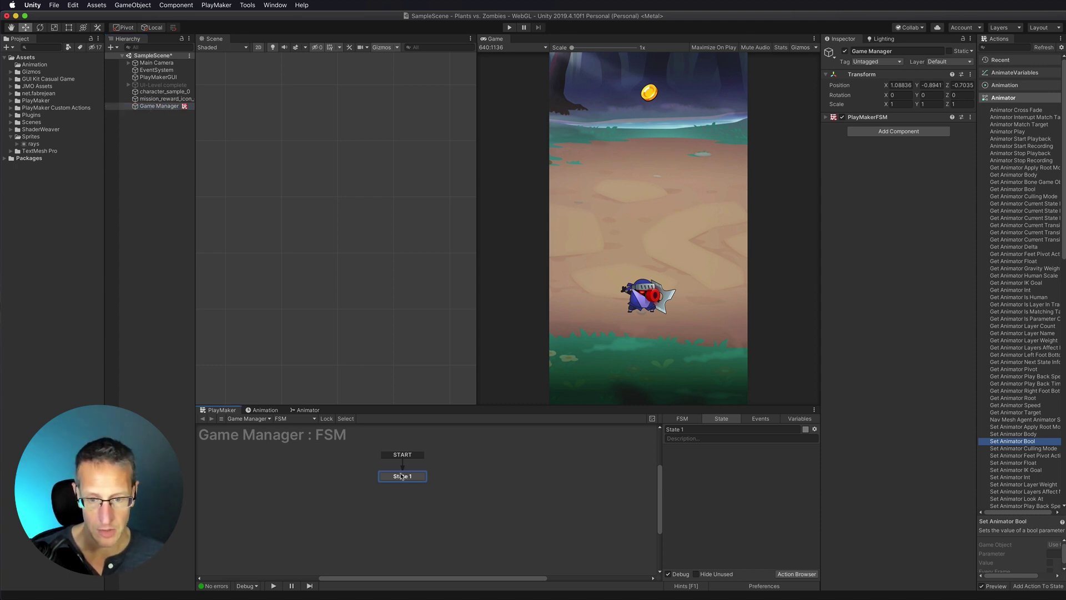
- Rename the Game Manager FSM's start state to "Listen For Level Complete"
middle_drag(405, 475, 430, 472)
key(F2)
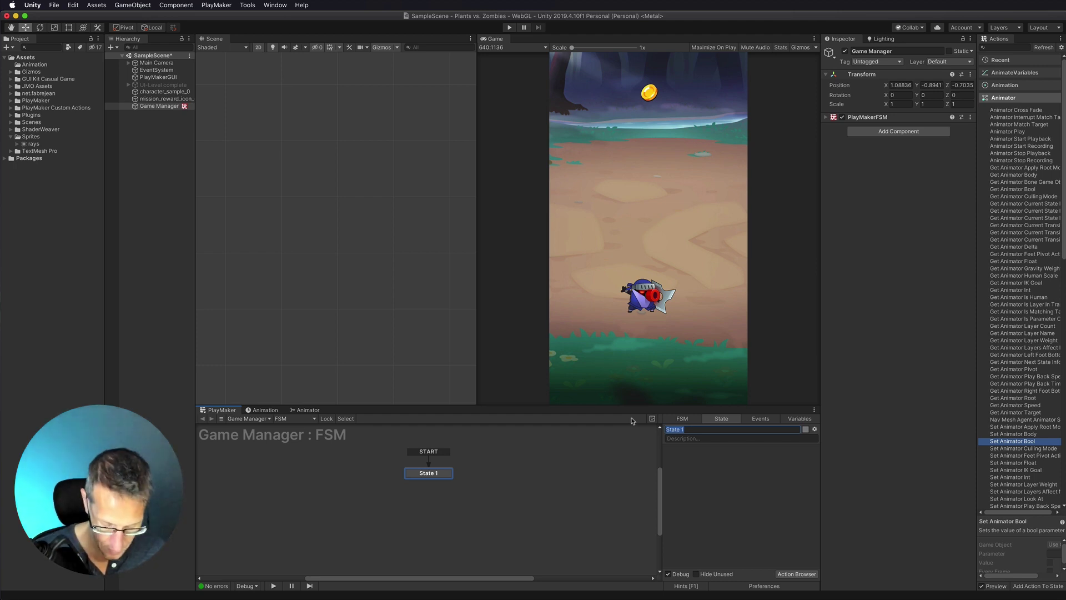
text(Listen For Level Complete)
key(Return)
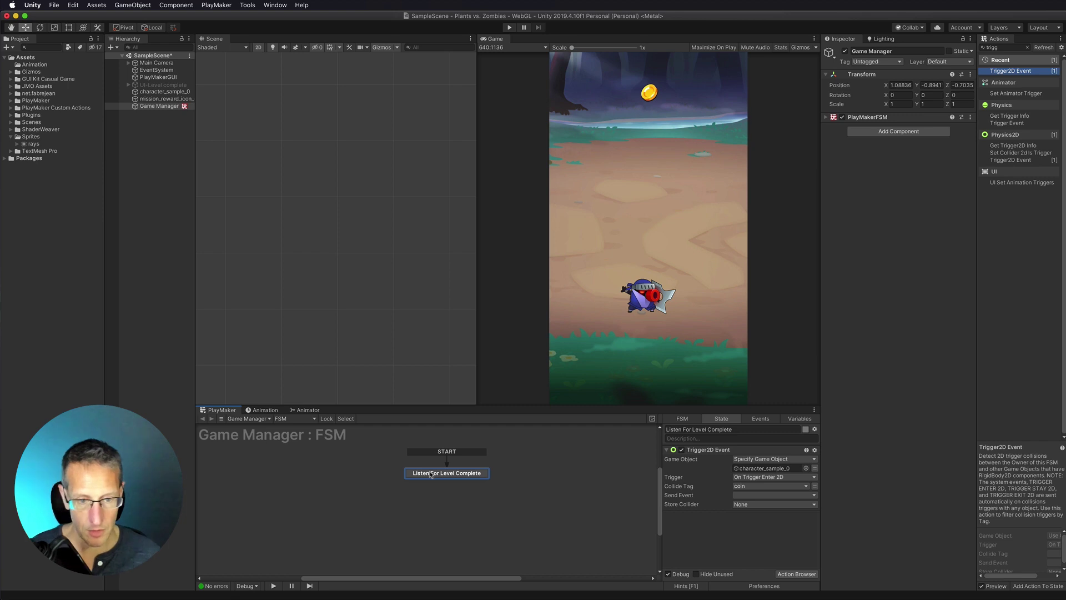
- Create a new event named "Open LC UI" as the Trigger2D Event action's Send Event, and check the FSM's event list
click(746, 495)
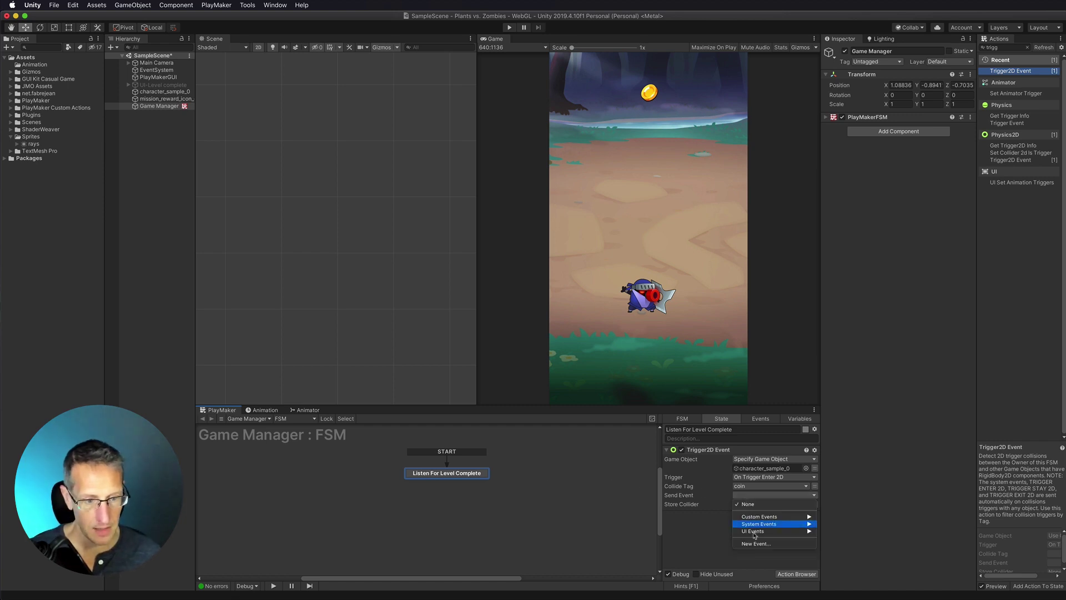
click(750, 543)
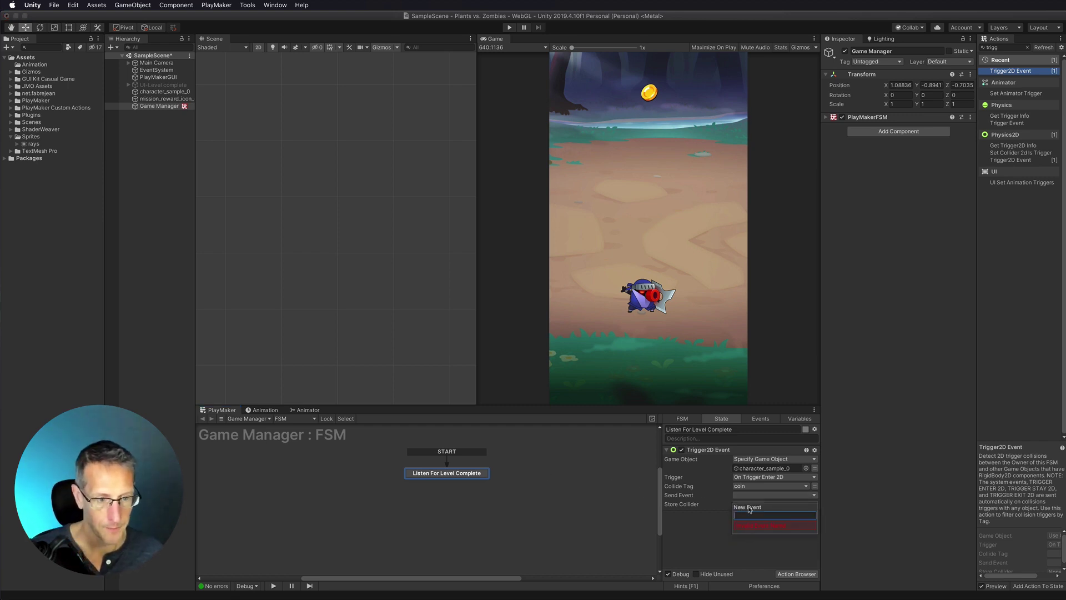
text(Open LC UI)
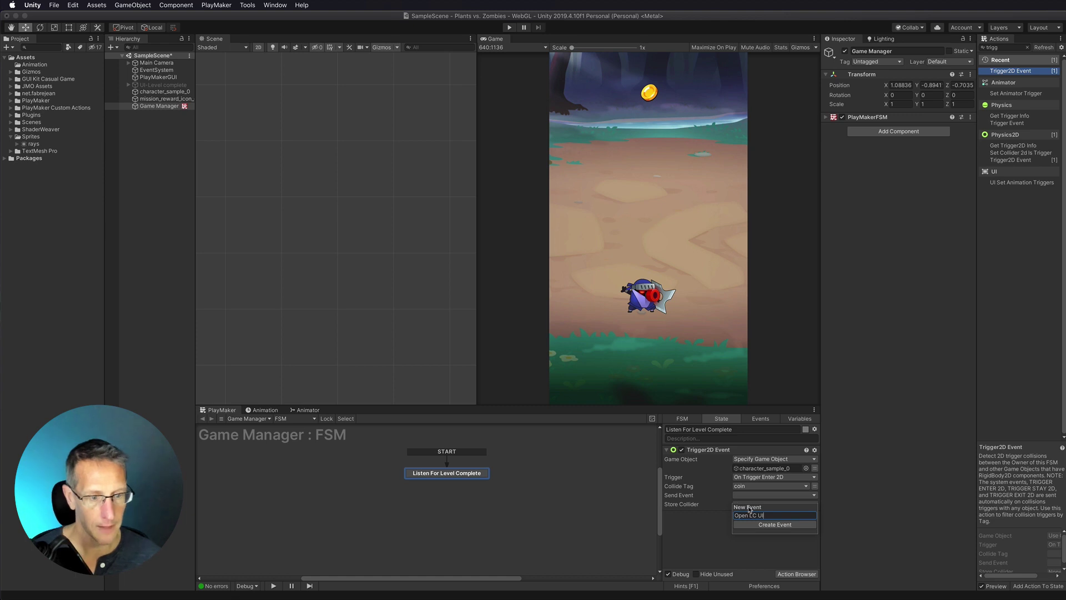
key(Return)
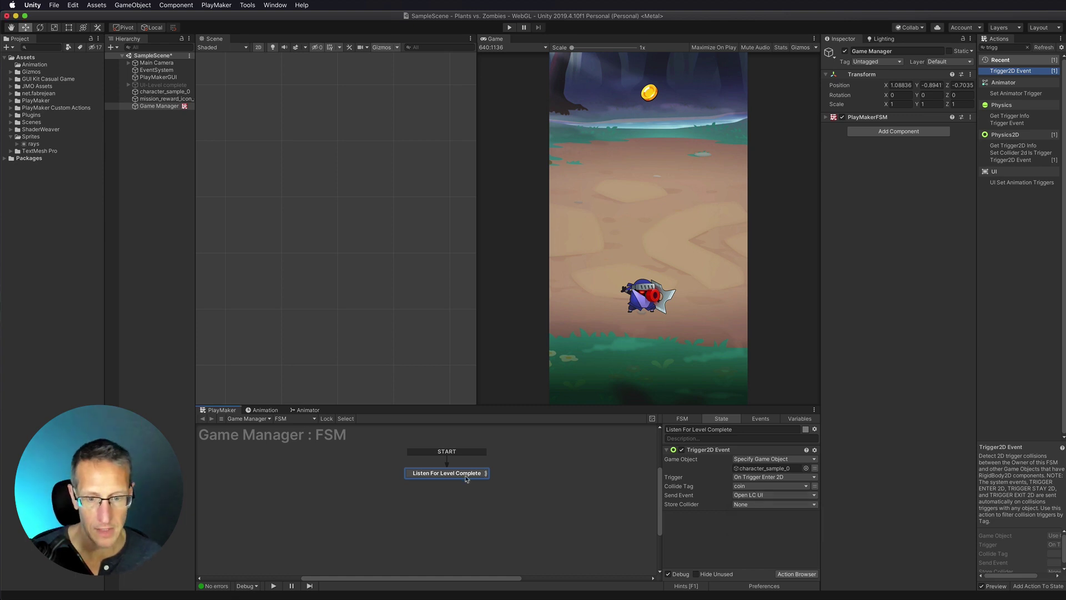
click(760, 419)
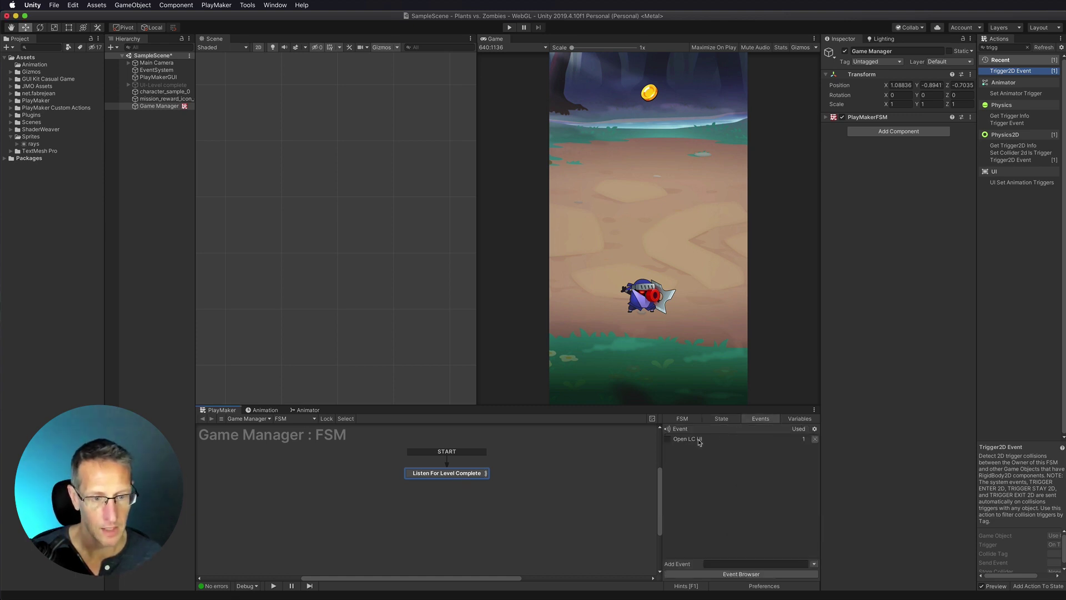
- Add an Open LC UI transition to the Listen For Level Complete state and link it to a new state beside it
right_click(456, 476)
mouse_move(517, 484)
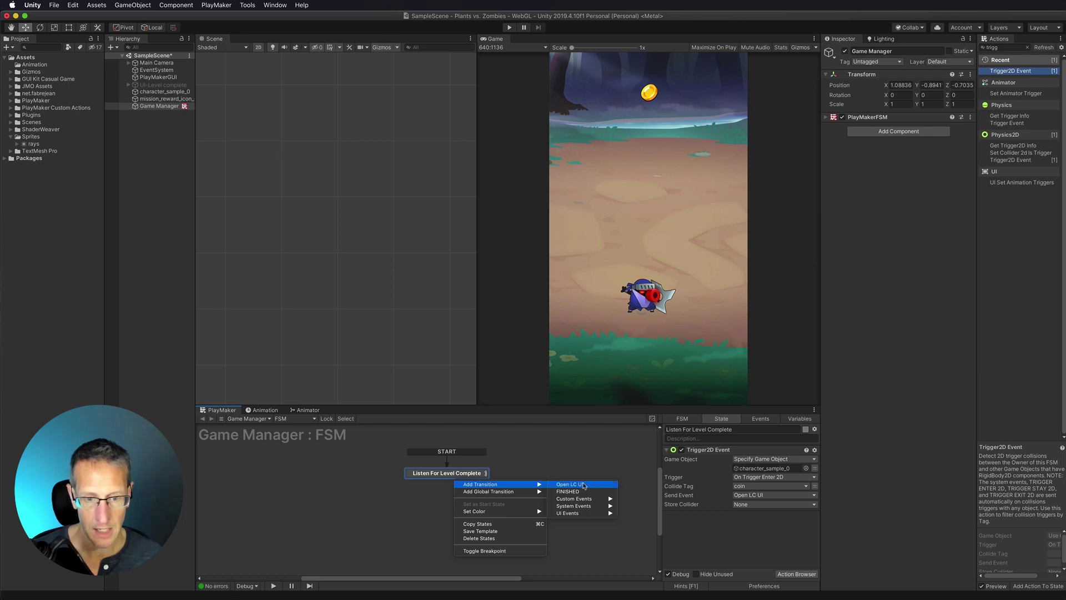
click(575, 484)
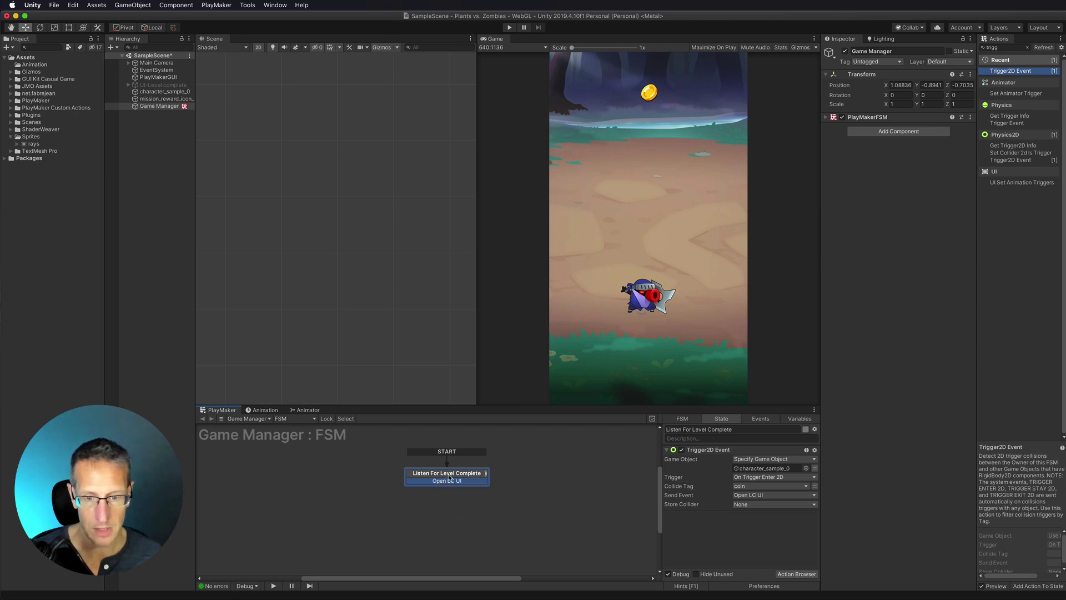
drag(443, 482, 548, 474)
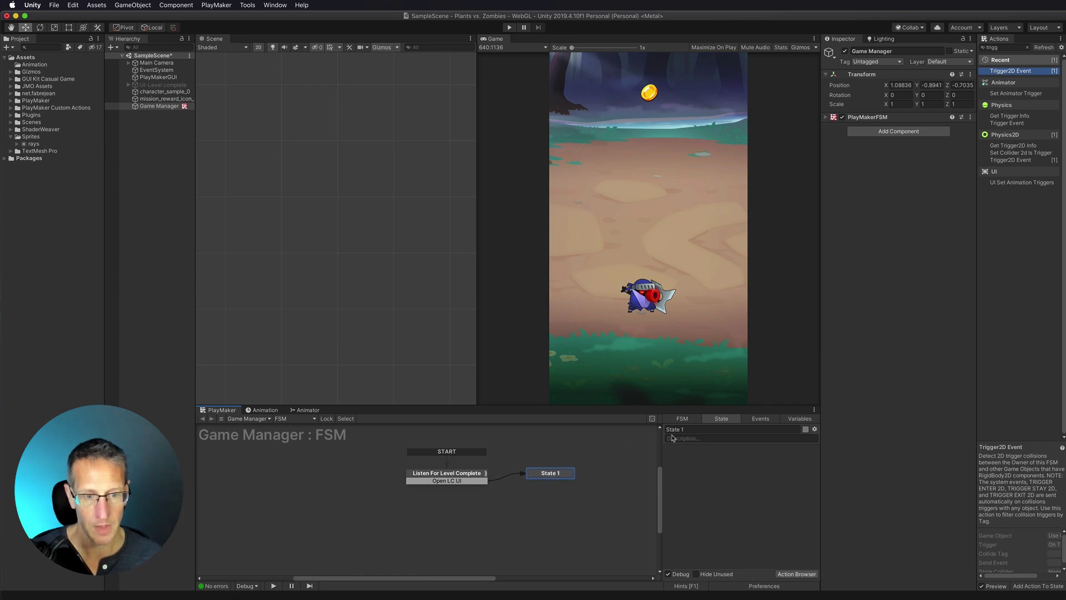
- Rename the new target state to "Open LC UI" and review the Listen For Level Complete state's trigger settings
click(701, 430)
text(Oope)
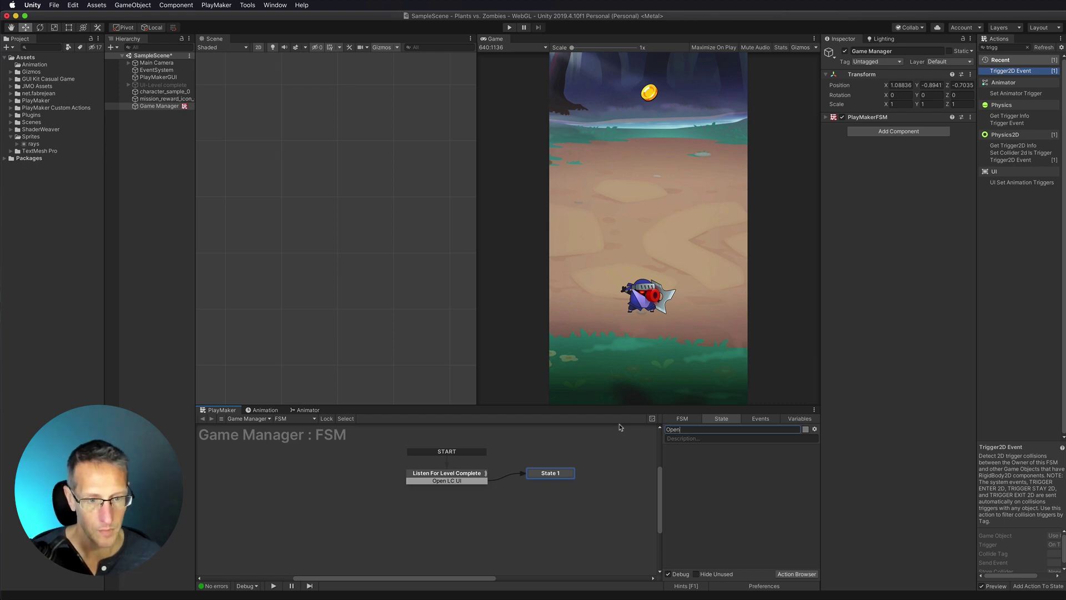
key(Return)
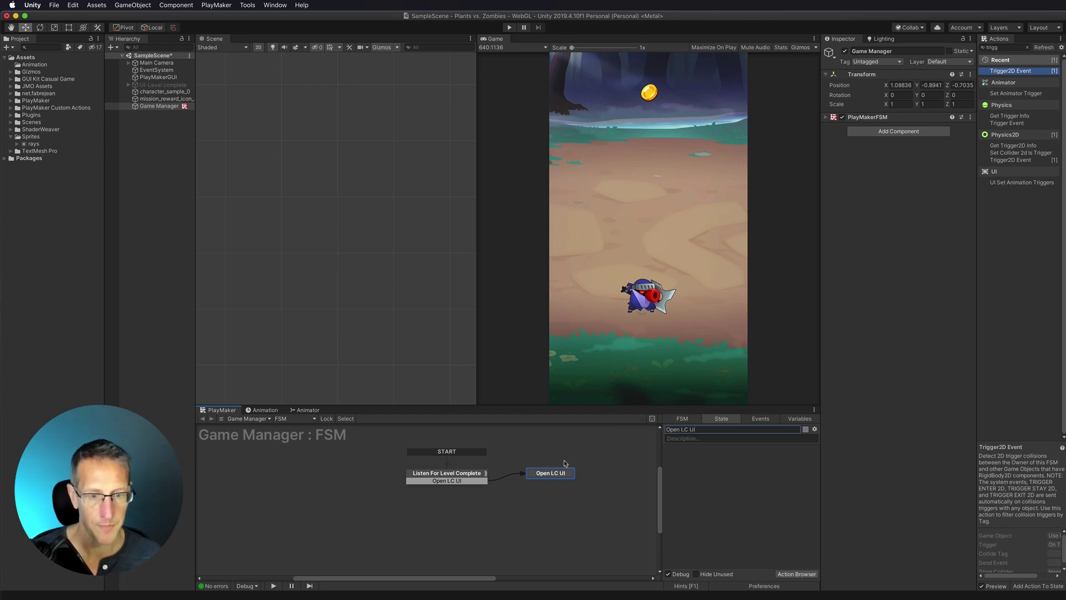
click(447, 477)
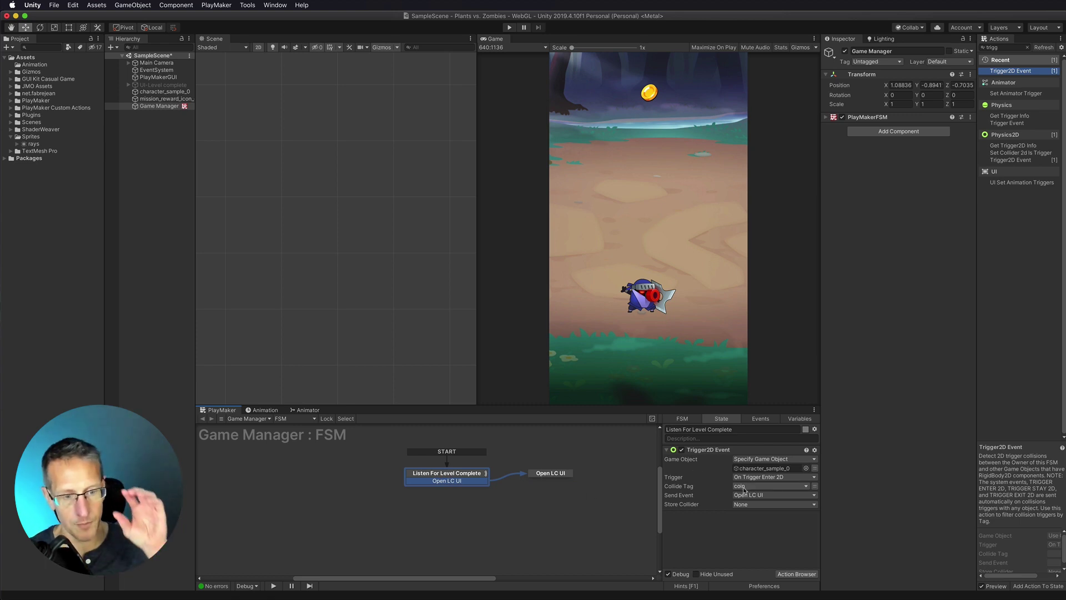
- Find the Activate Game Object action and add it to the Open LC UI state
click(548, 473)
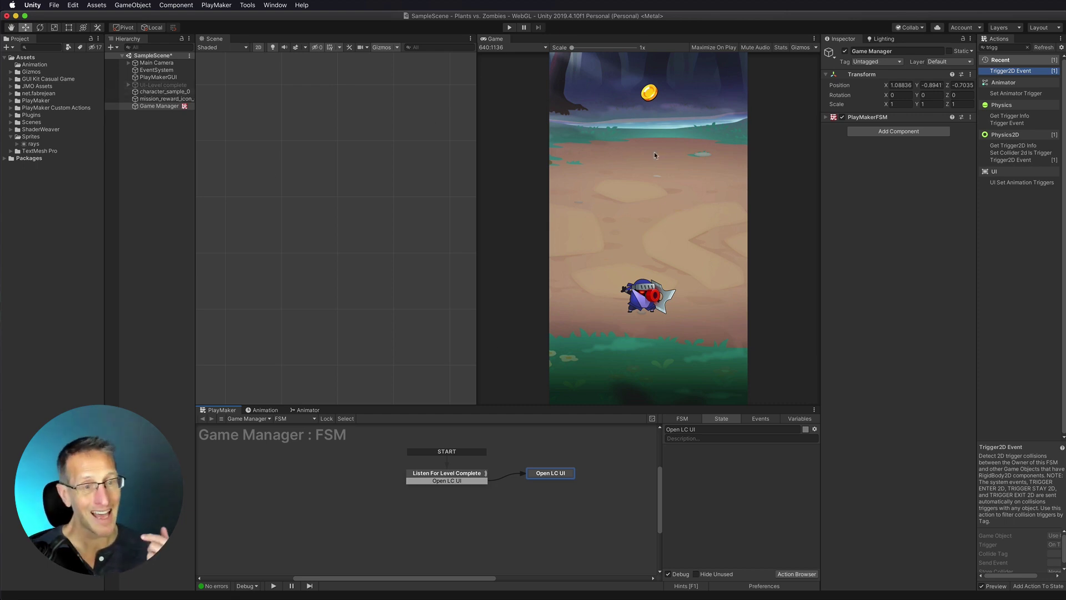
click(1003, 48)
double_click(1003, 48)
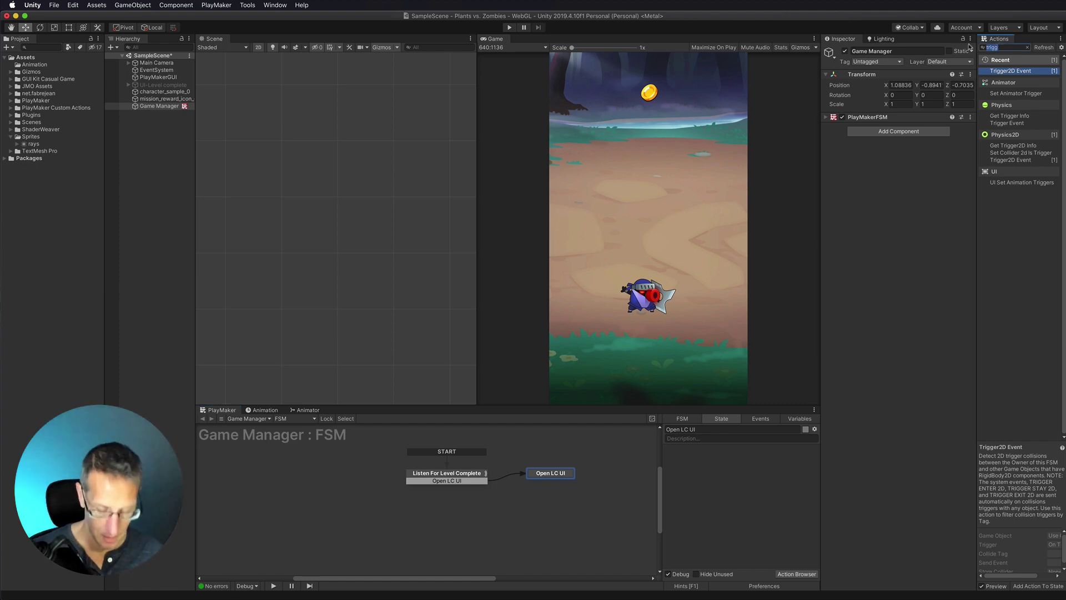
text(acti)
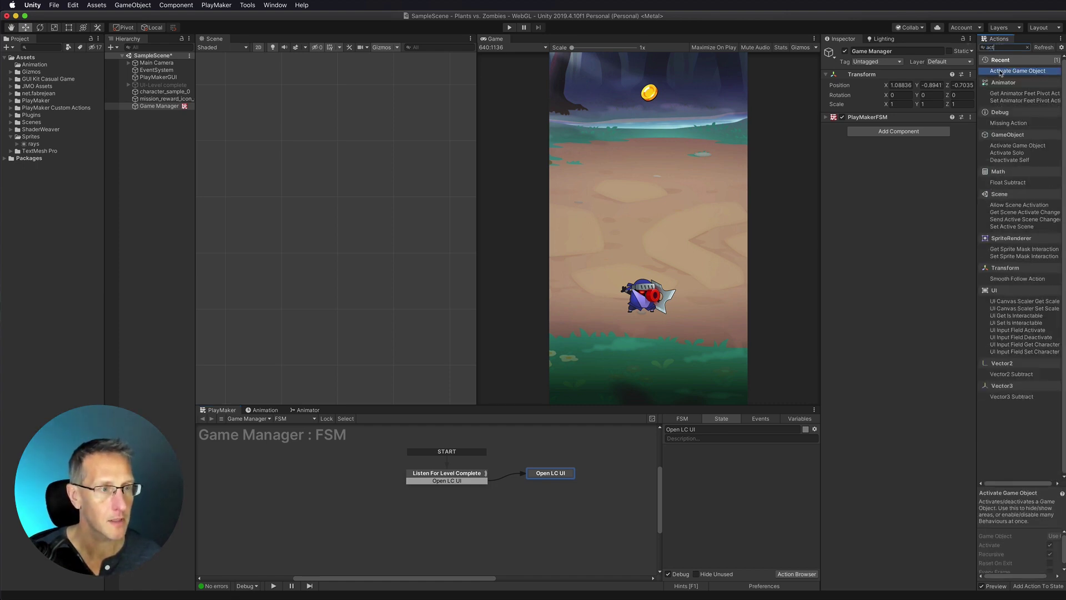
double_click(1012, 71)
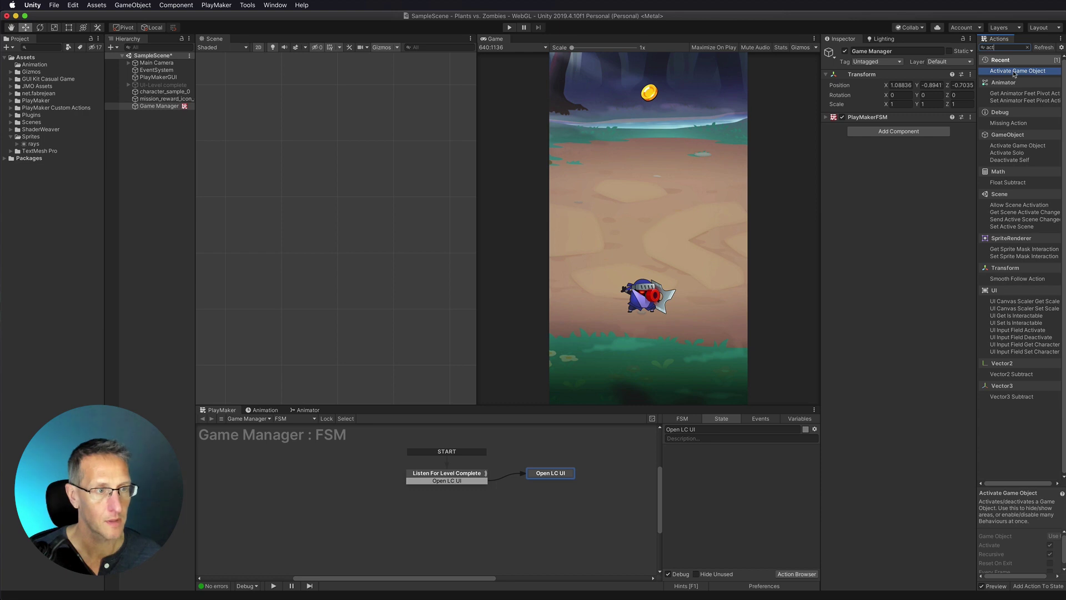
- Set the Activate Game Object action to Specify Game Object and assign the UI-Level complete canvas
click(772, 459)
click(755, 469)
drag(145, 85, 763, 468)
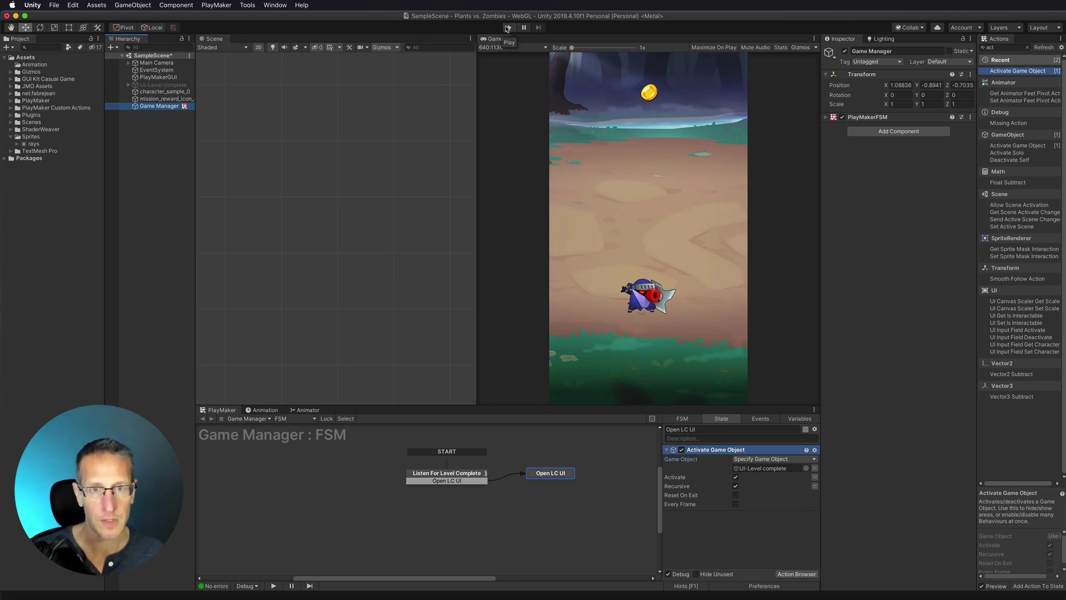
- Run the scene to test that collecting the coin opens the level complete screen, and stop playback
click(507, 27)
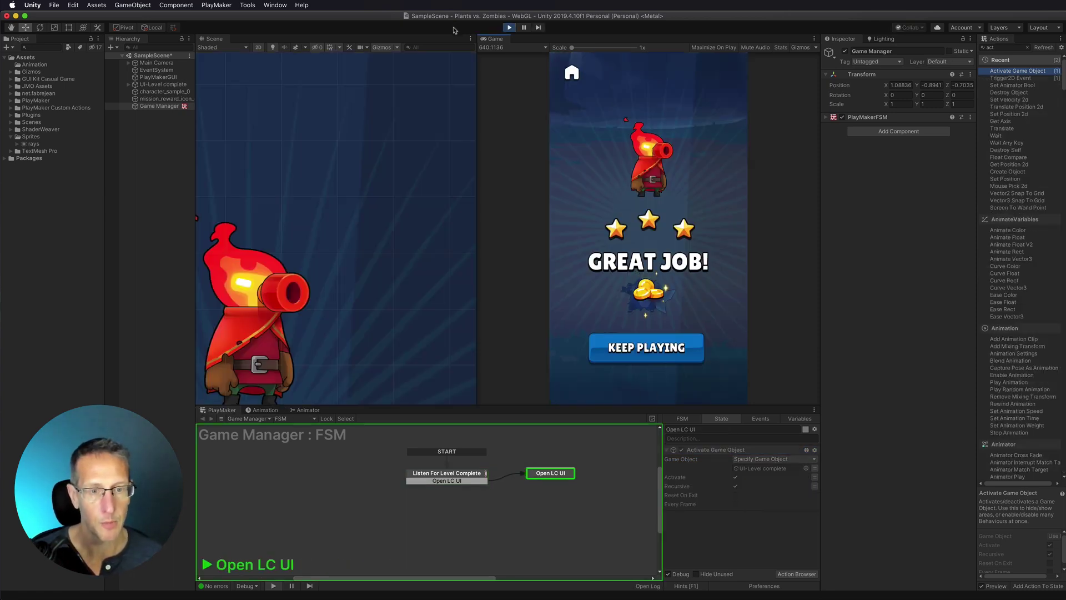
click(507, 28)
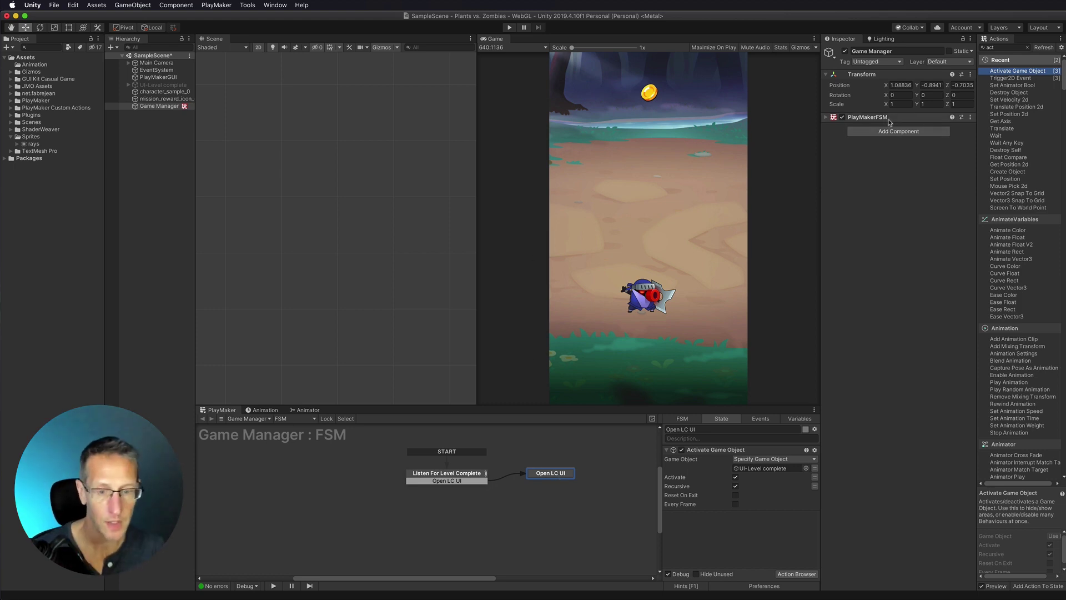
- Look over the Animation and Animator windows, and select the UI-Level complete canvas with the Animation window open
click(266, 411)
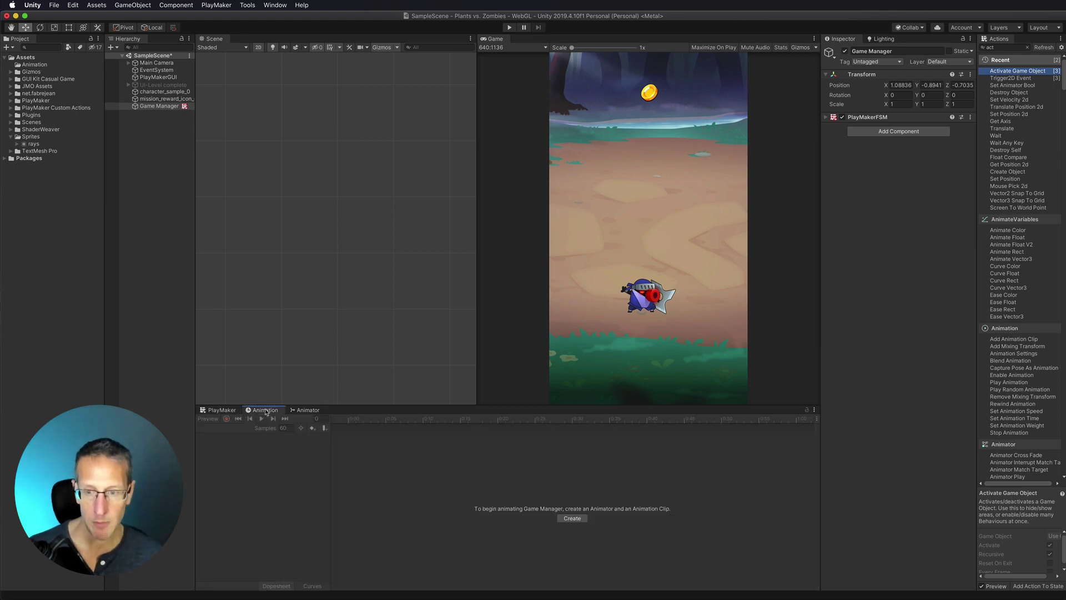
click(308, 411)
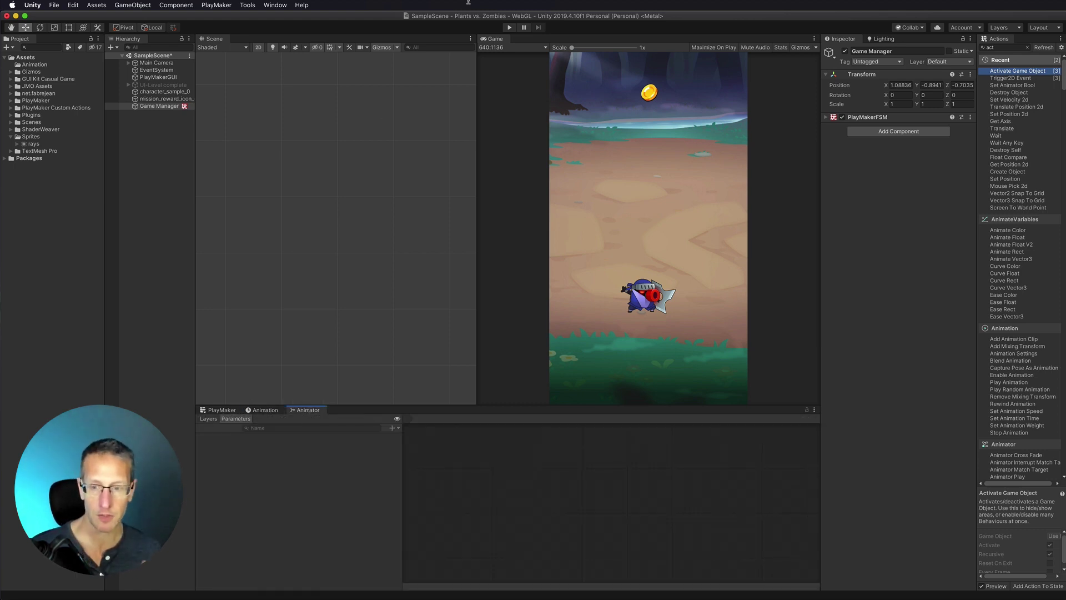
click(279, 6)
mouse_move(300, 146)
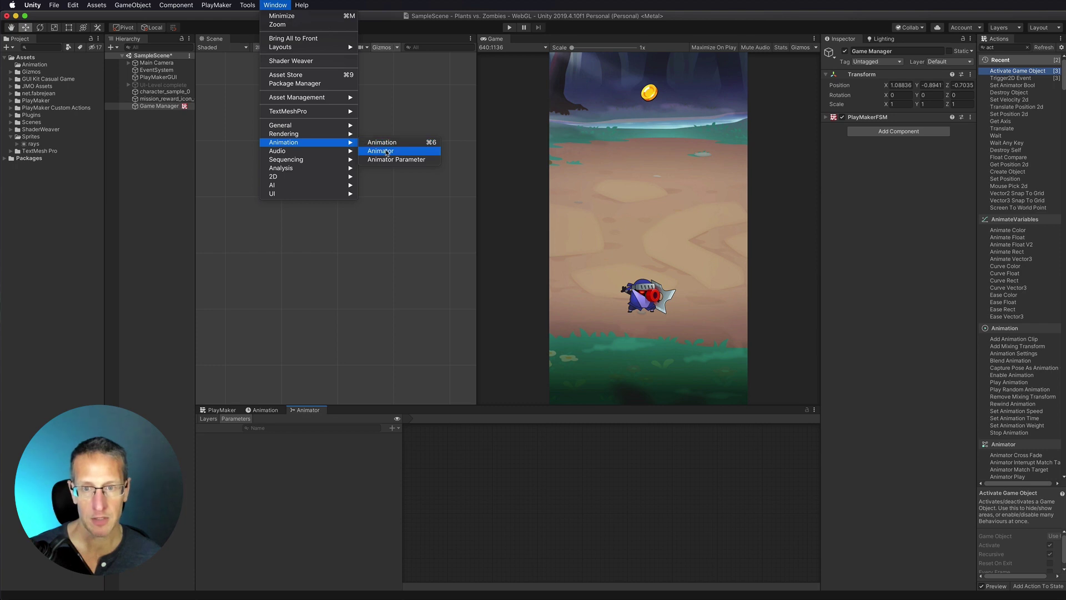
click(294, 382)
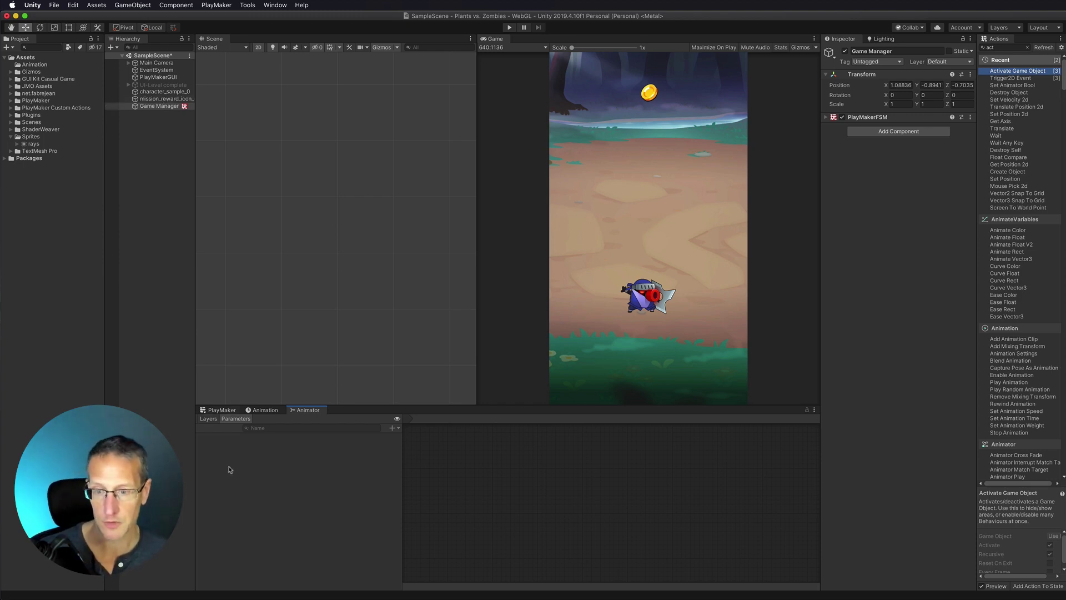
click(263, 410)
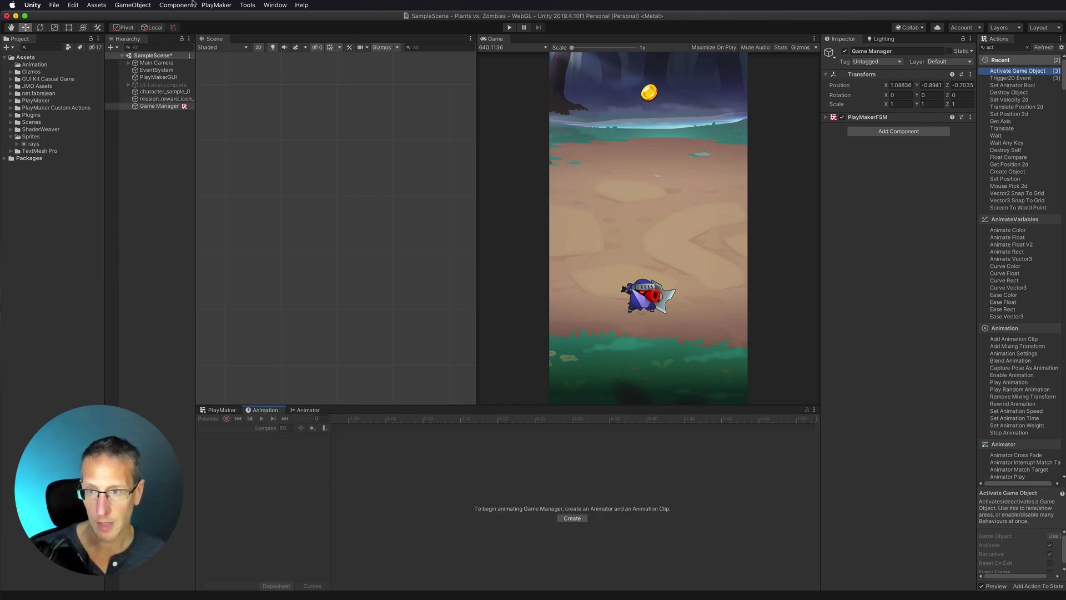
click(145, 86)
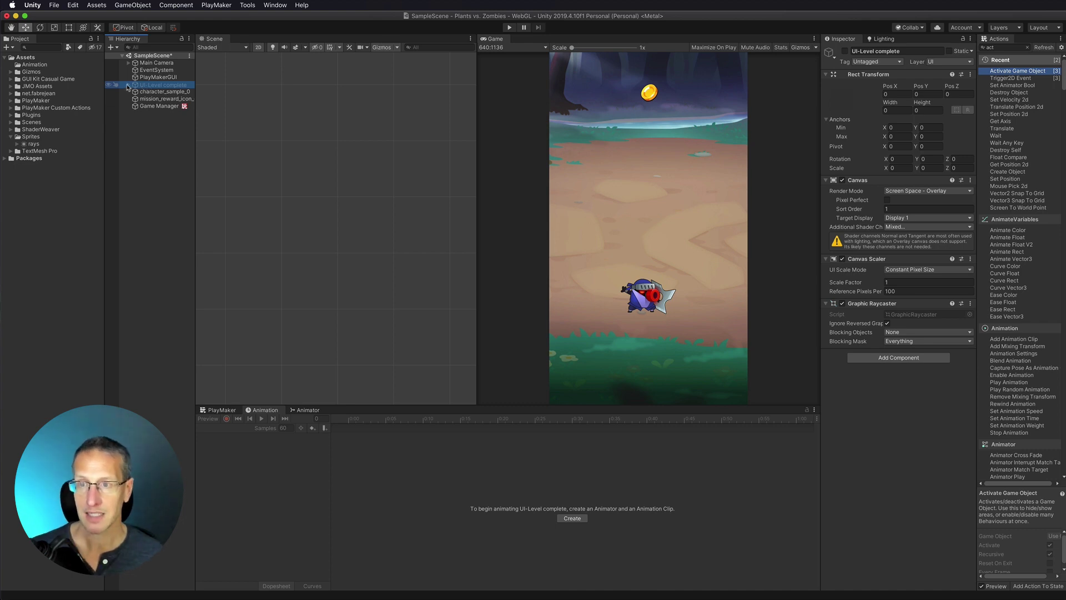
- Create an animation clip named LC Open for the UI-Level complete canvas and save it in the Animation folder
click(128, 85)
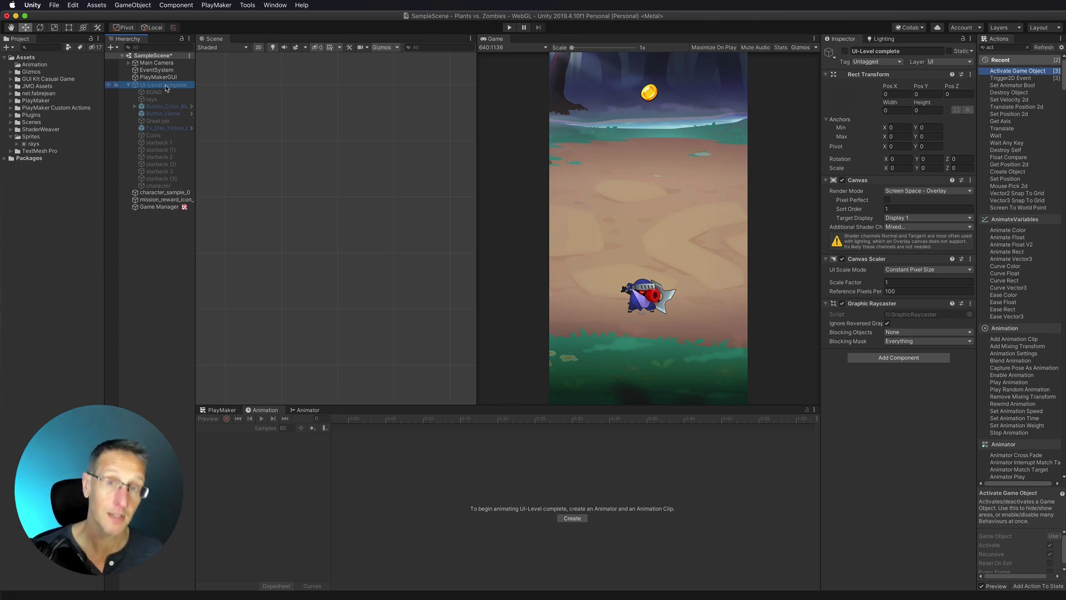
click(570, 518)
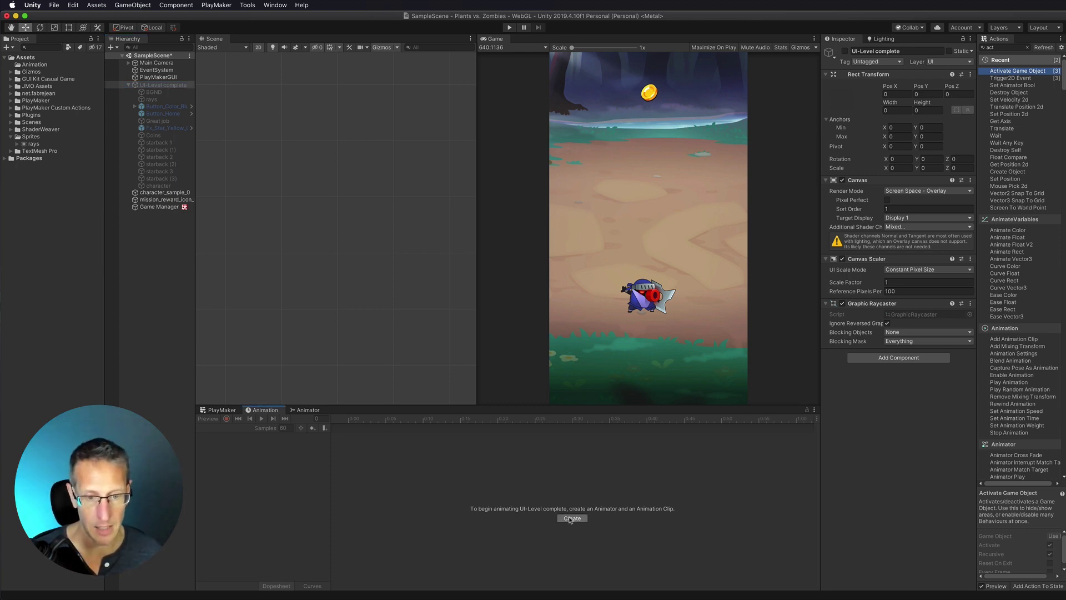
double_click(599, 150)
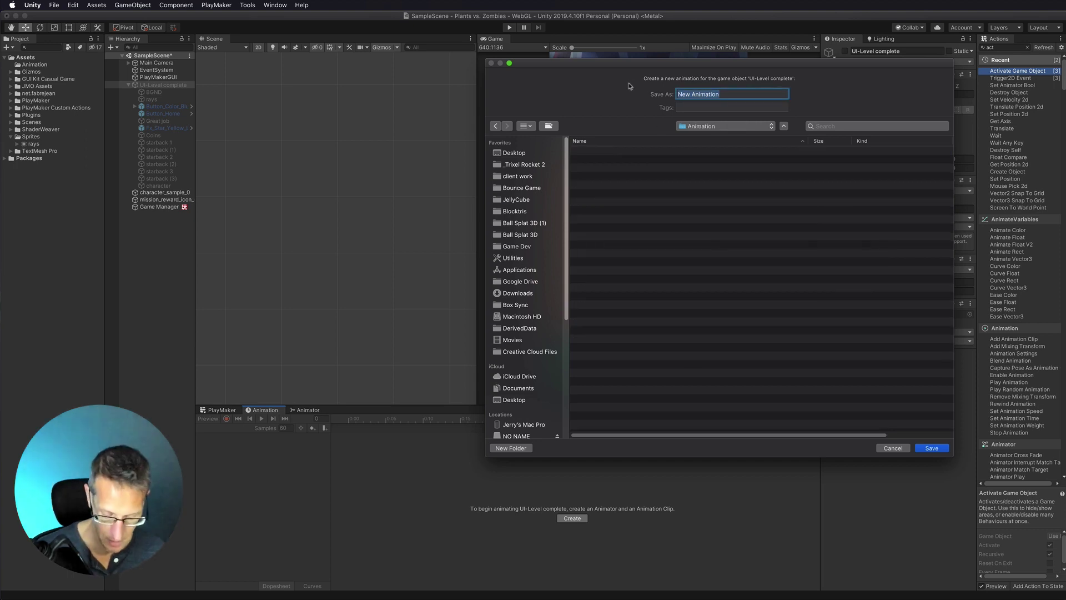
text(LC Open)
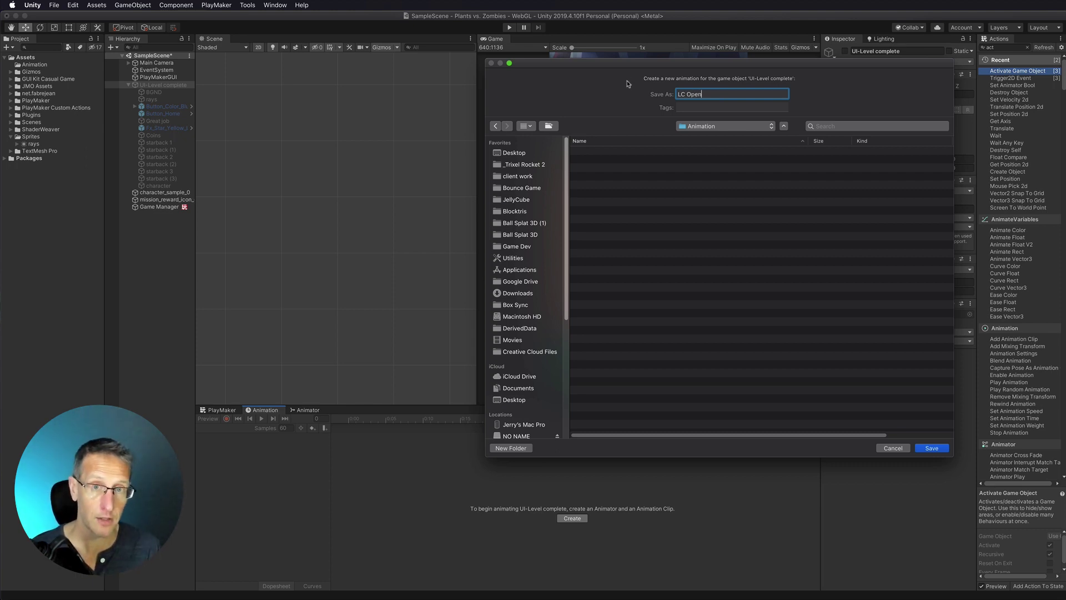
click(932, 448)
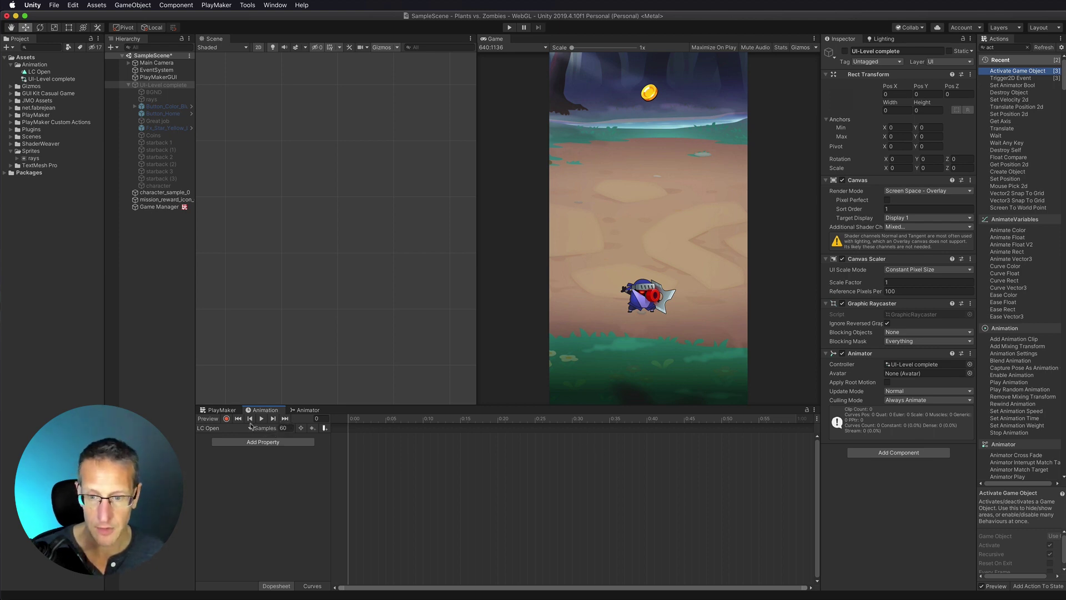
- Toggle the sample rate display for the LC Open clip, leaving it shown, and set the samples to 12
click(817, 420)
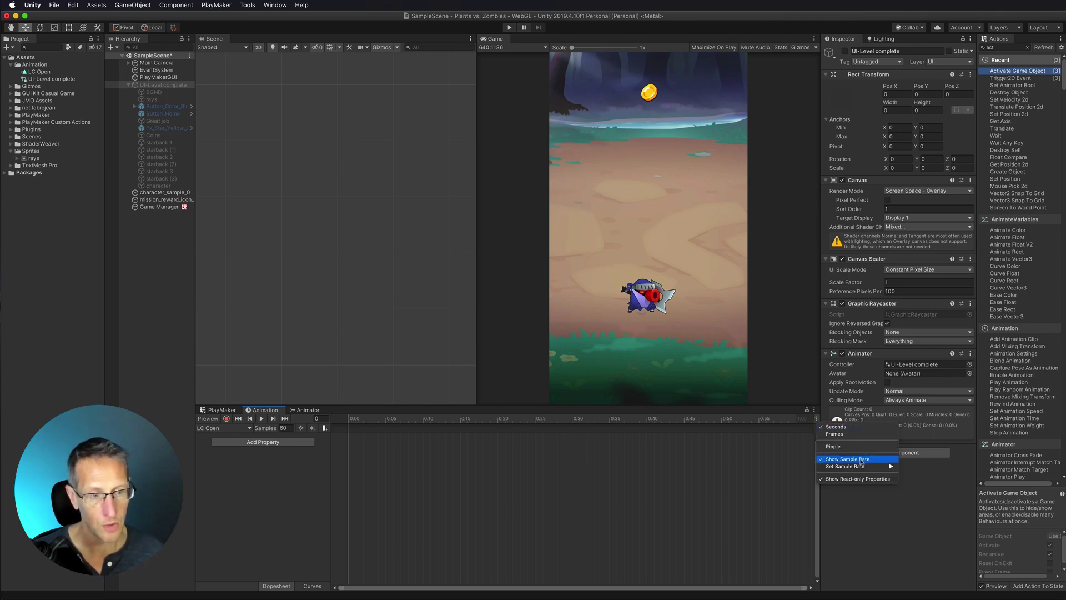
click(842, 460)
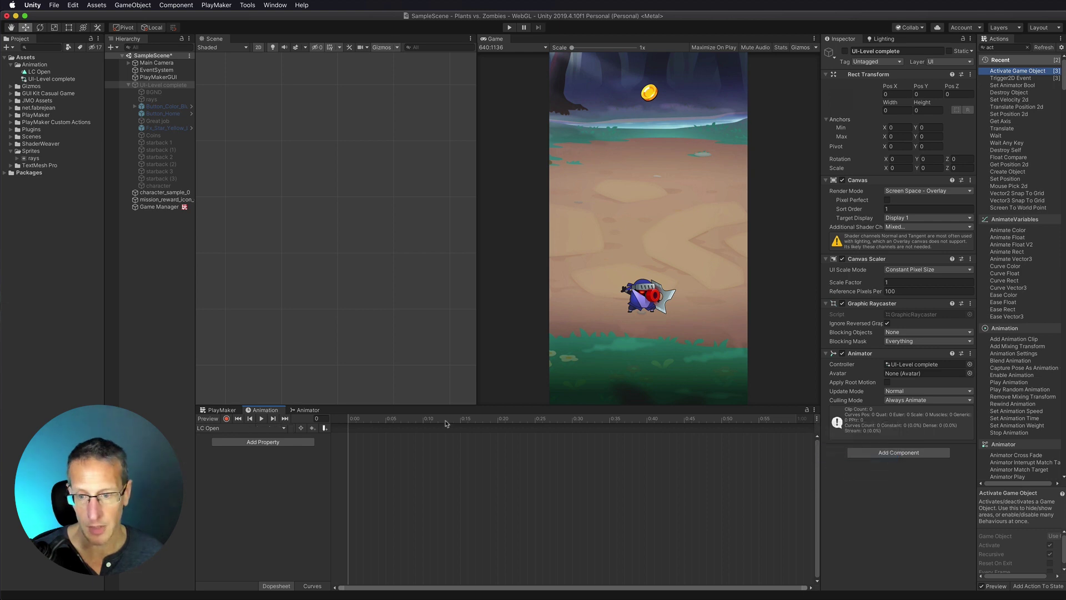
click(817, 418)
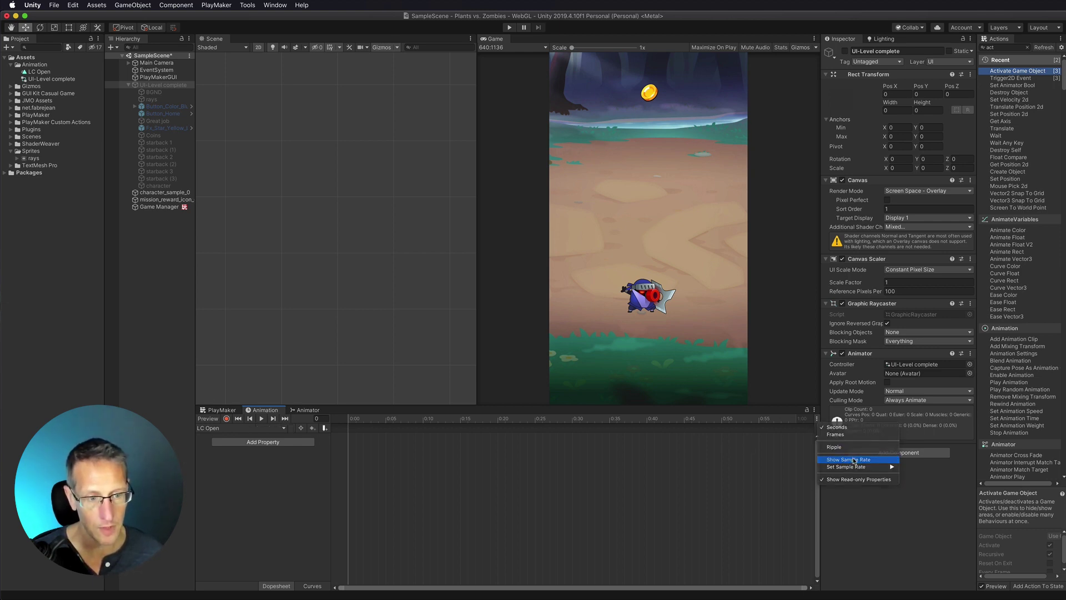
click(853, 461)
click(287, 428)
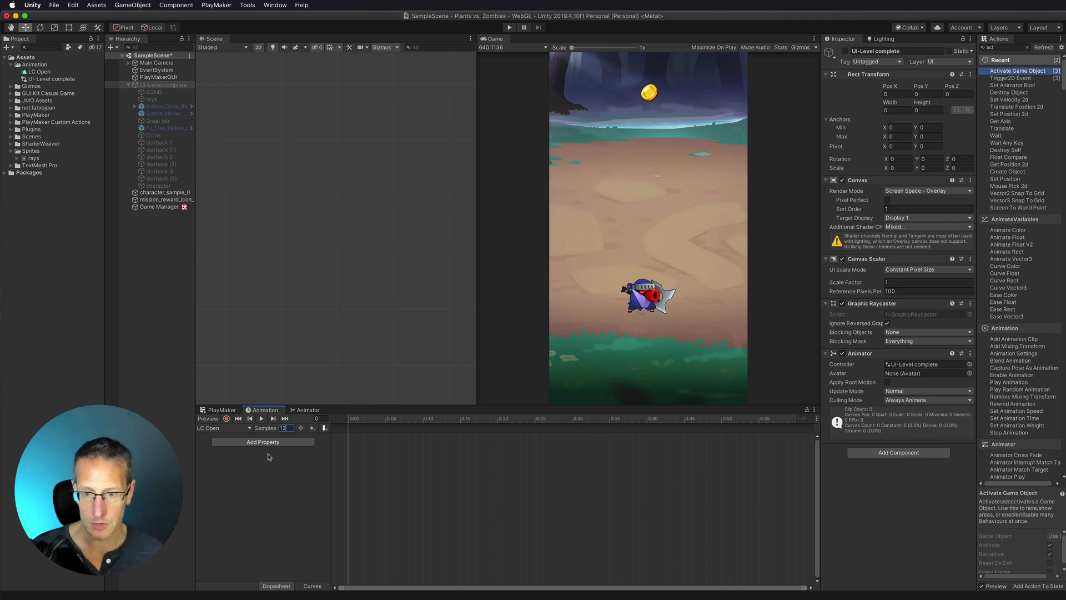
key(Return)
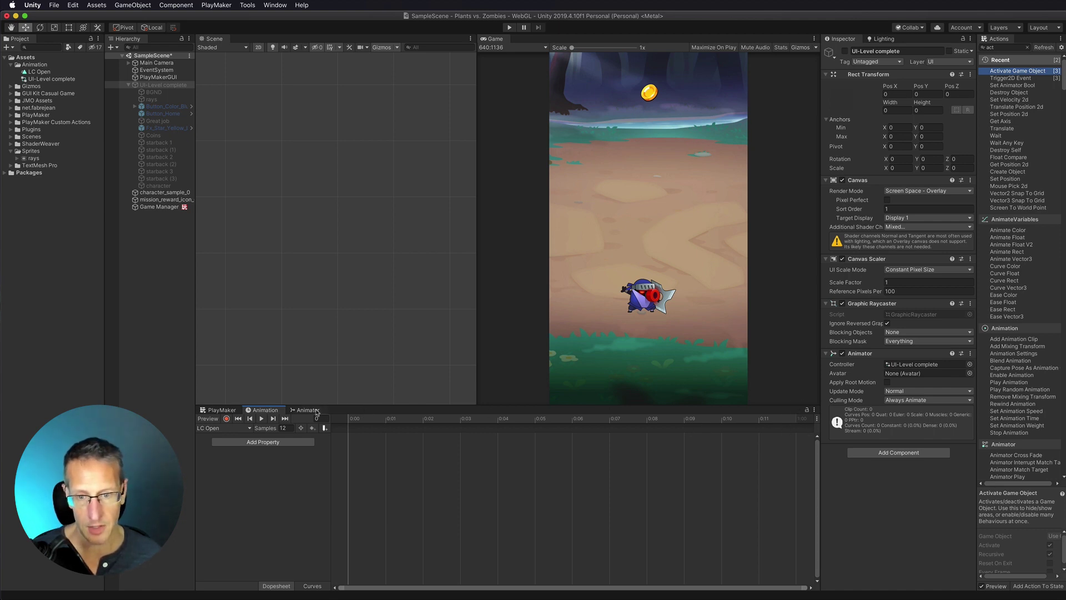
- Turn on keyframe recording for the LC Open clip and activate the UI-Level complete canvas
scroll(509, 514, down, 5)
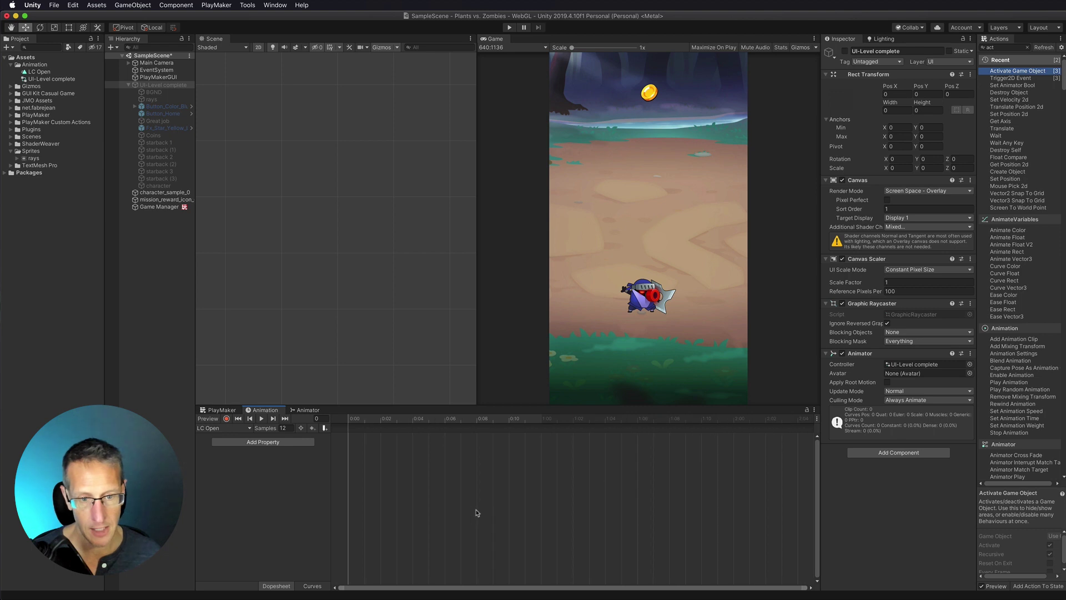
scroll(445, 509, up, 1)
scroll(353, 462, up, 4)
scroll(352, 465, up, 2)
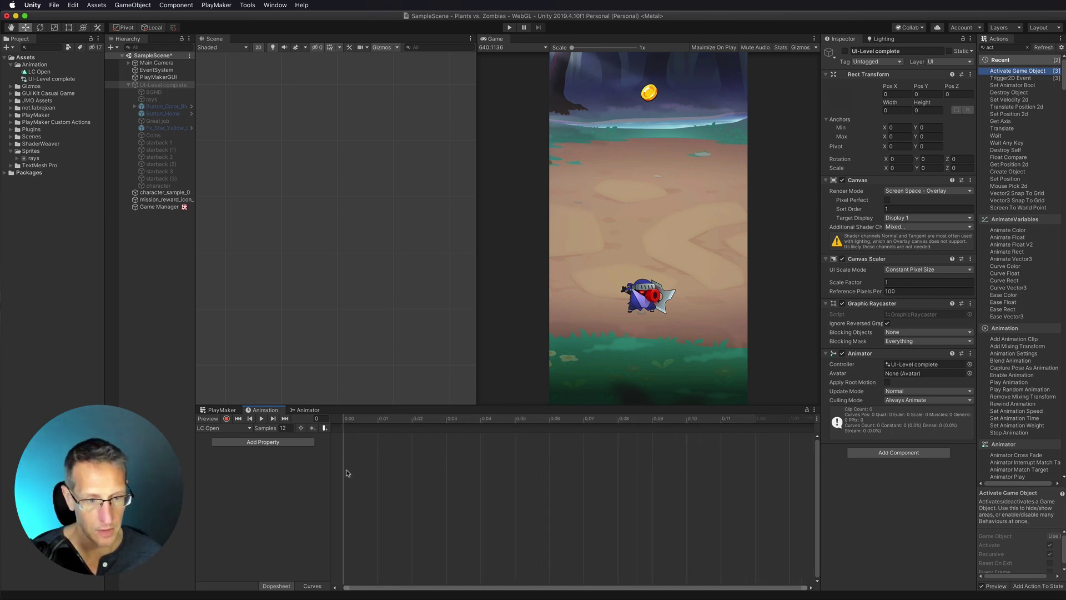
scroll(360, 472, up, 1)
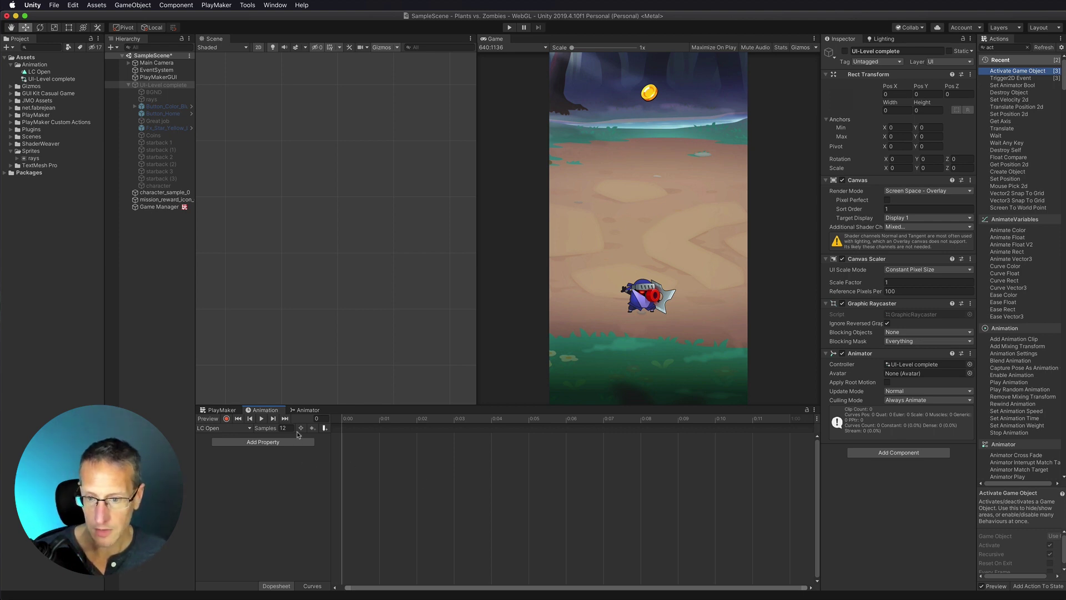
click(372, 420)
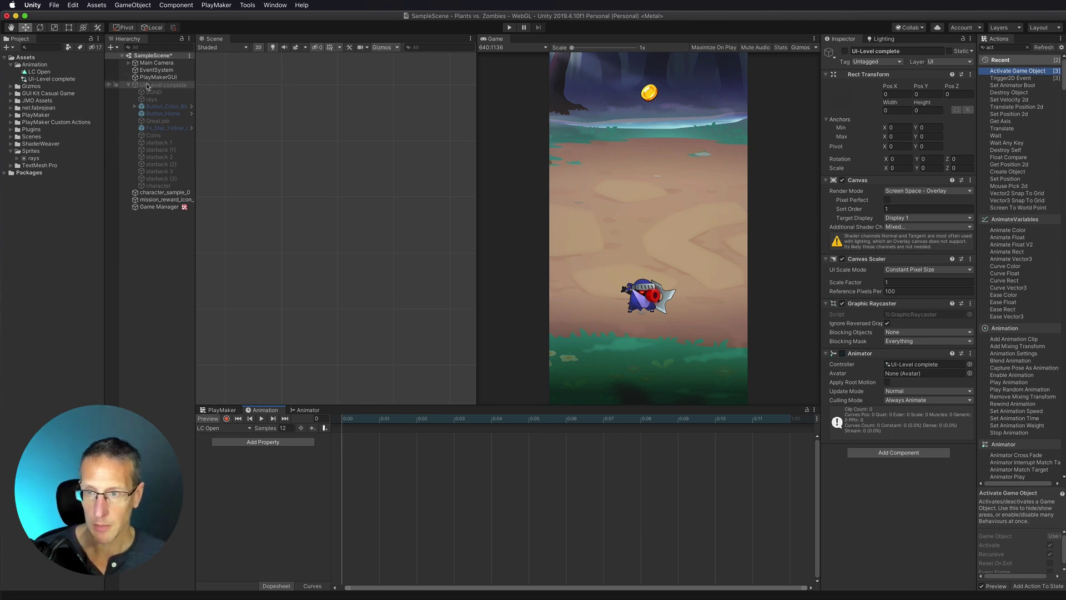
click(226, 418)
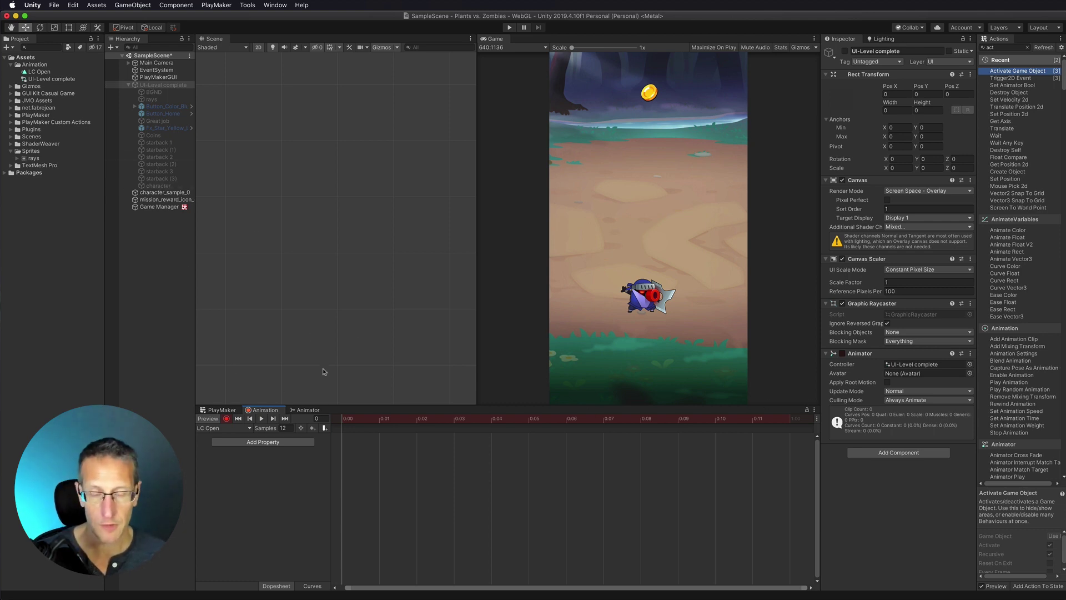
click(845, 51)
click(845, 51)
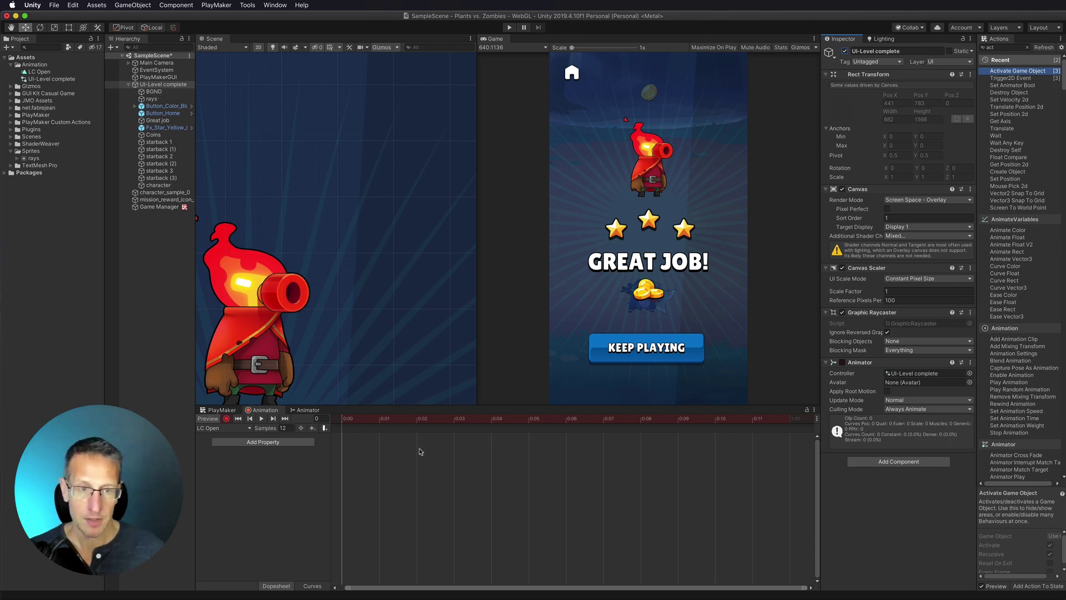
drag(418, 420, 378, 417)
click(359, 416)
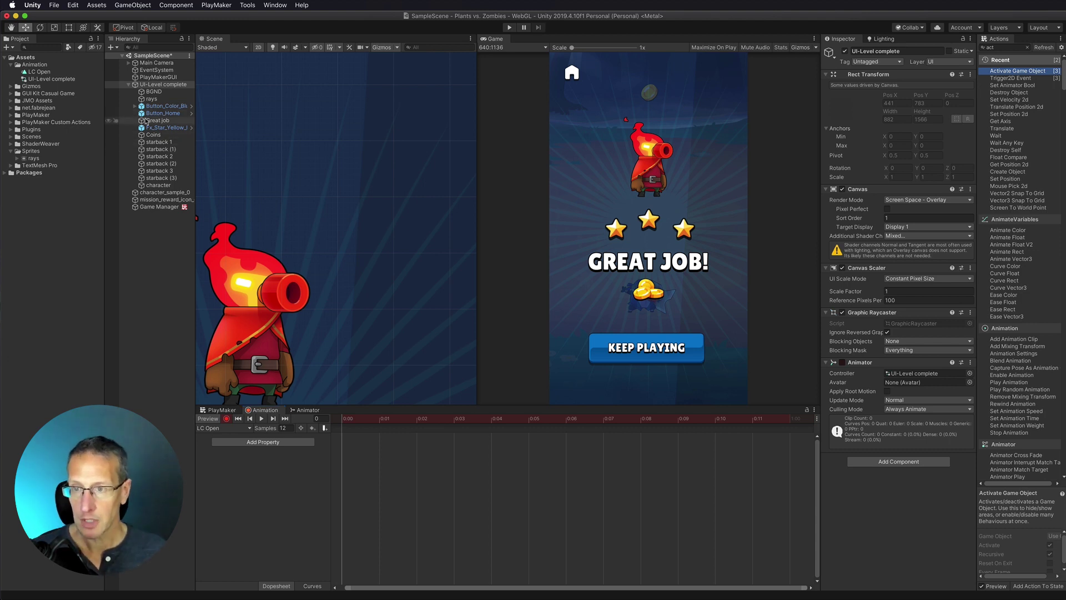
click(157, 120)
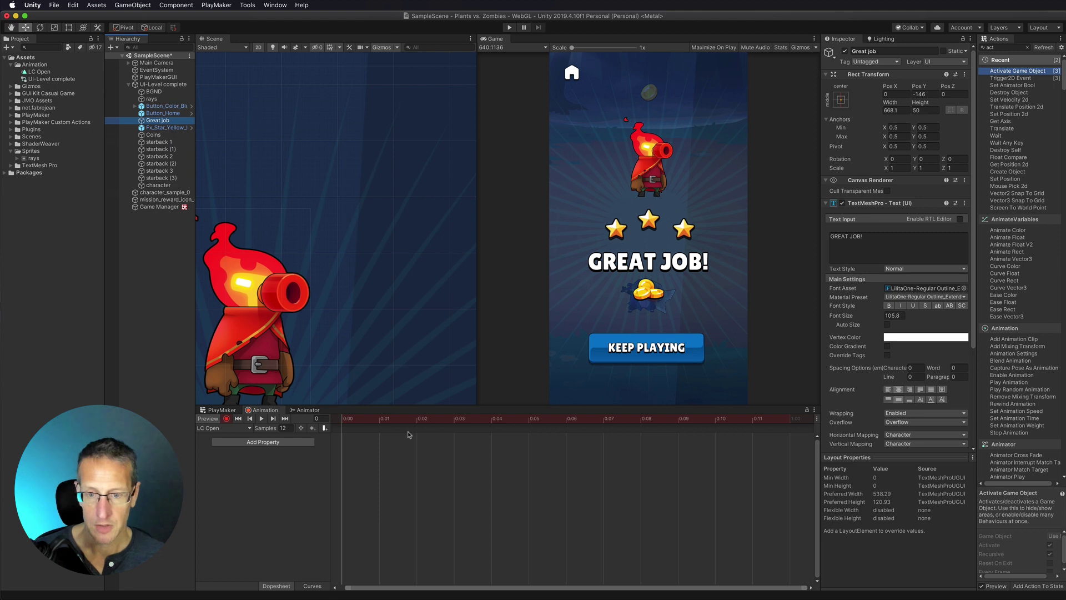
click(351, 421)
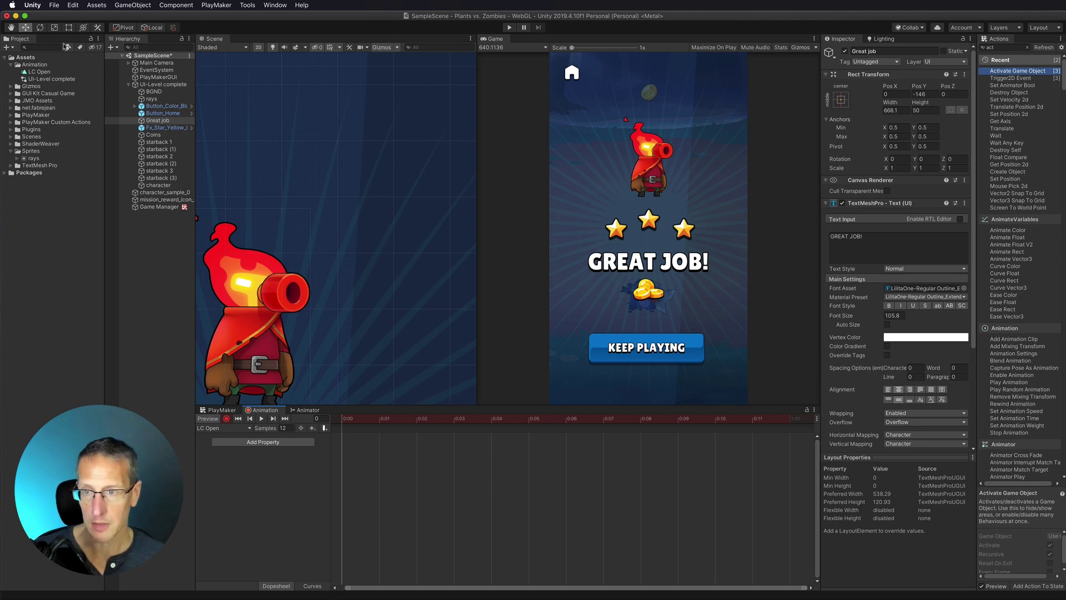
- Record a keyframe at 0:00 that sets the alpha of Button_Color_Blue's image color to 0
click(156, 107)
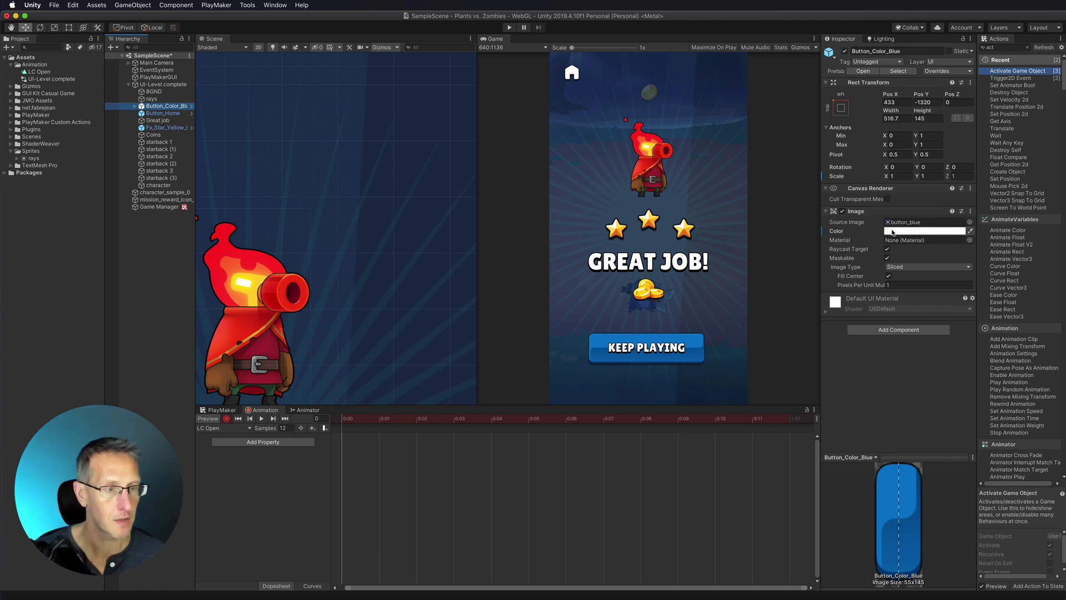
click(925, 231)
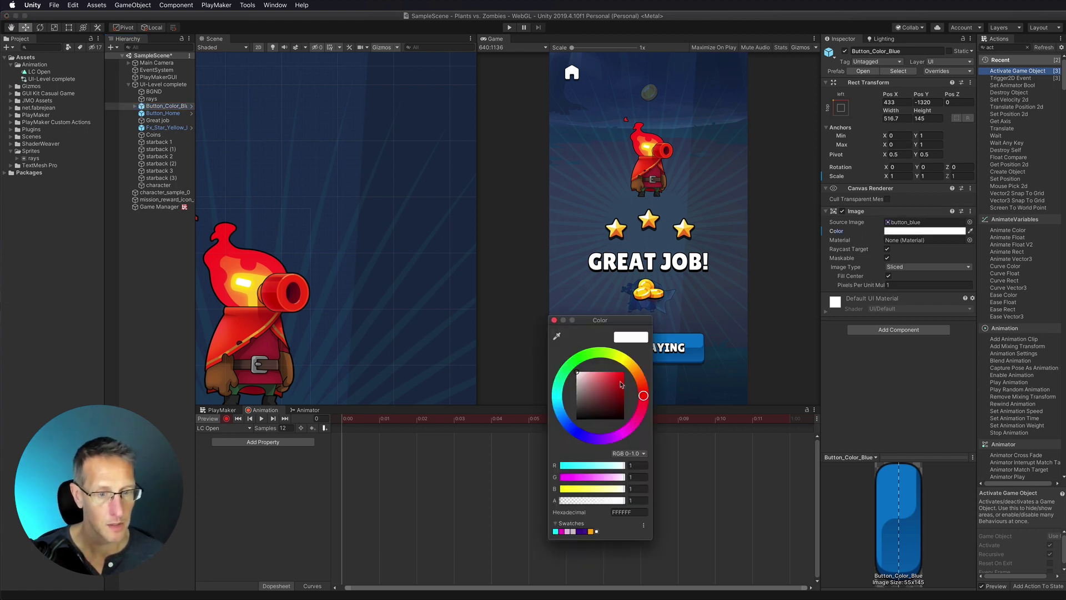
drag(621, 501, 557, 501)
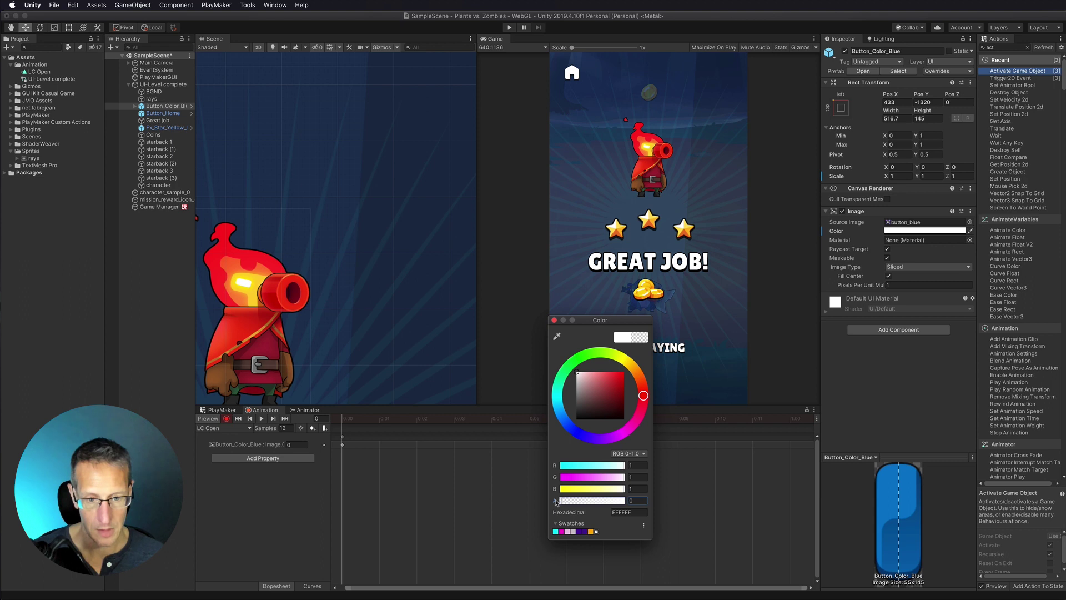
click(555, 319)
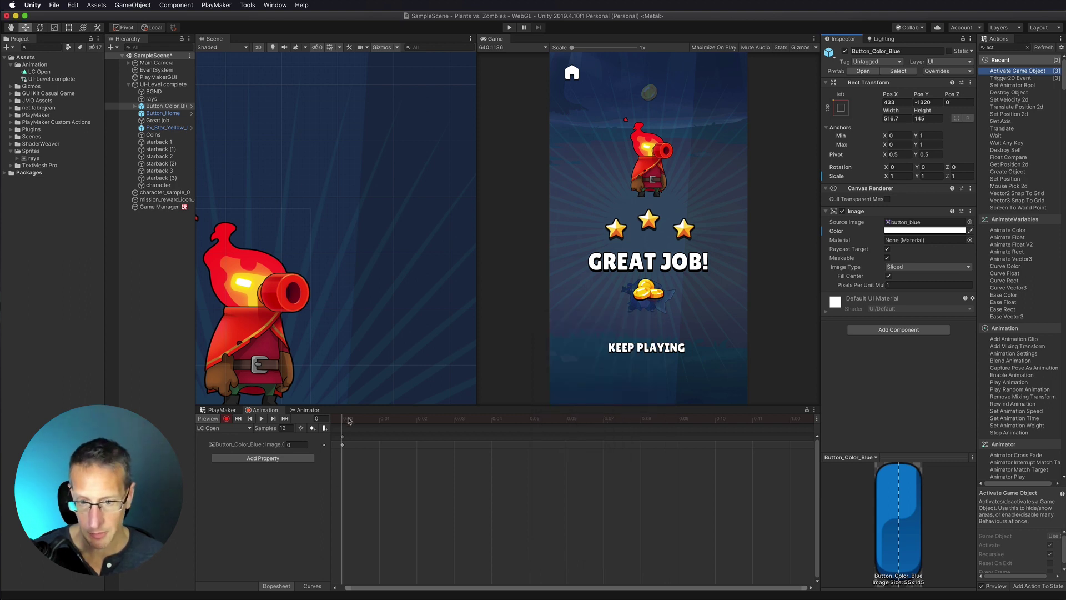
- Record a keyframe at frame 5 setting Button_Color_Blue's image alpha to 1, and scrub through the fade
drag(490, 420, 530, 421)
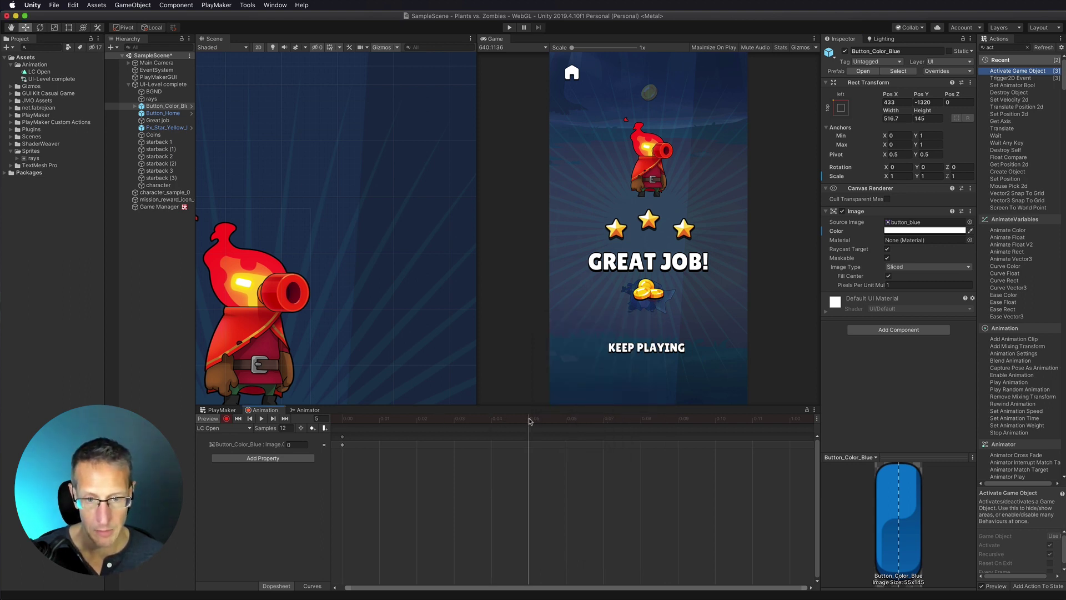
click(925, 229)
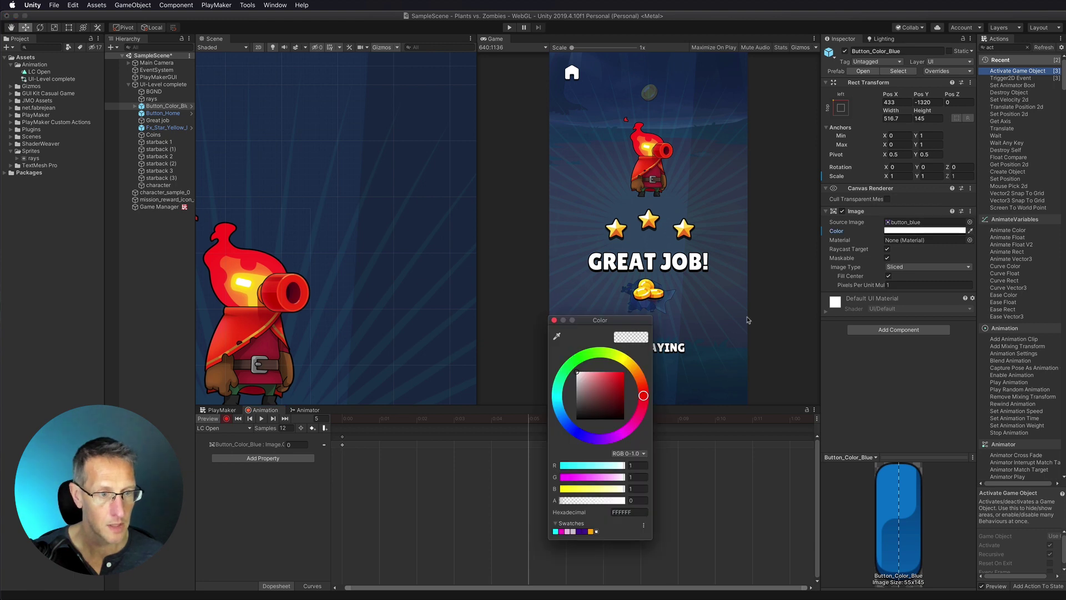
drag(564, 502, 625, 500)
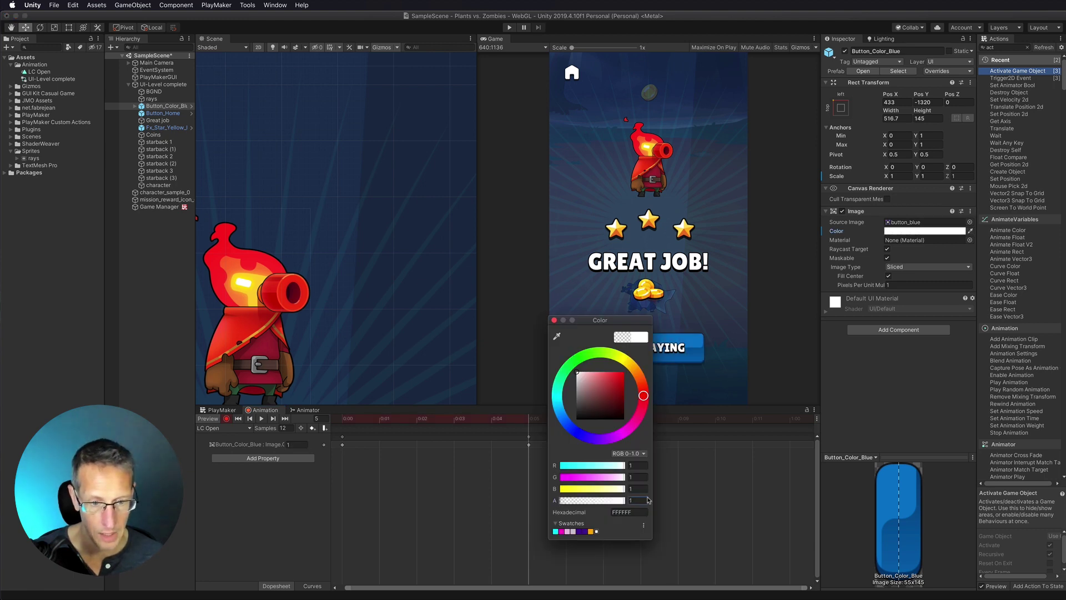
click(554, 320)
click(345, 418)
drag(345, 418, 525, 416)
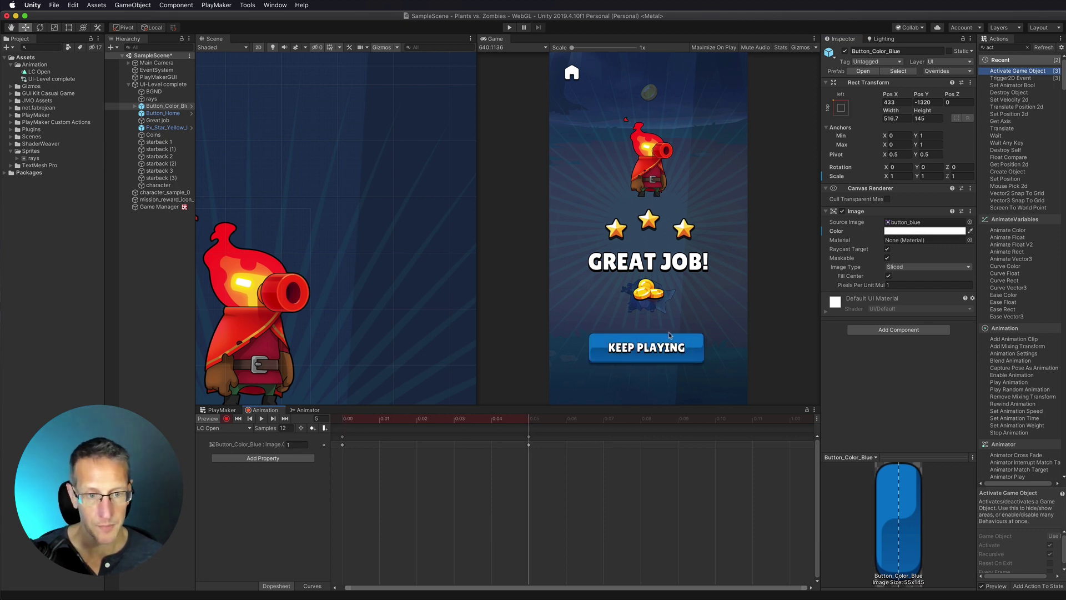
- Record a keyframe at 0:00 that sets the vertex color alpha of Button_Color_Blue's child Text (TMP) to 0
click(134, 106)
click(163, 113)
click(329, 420)
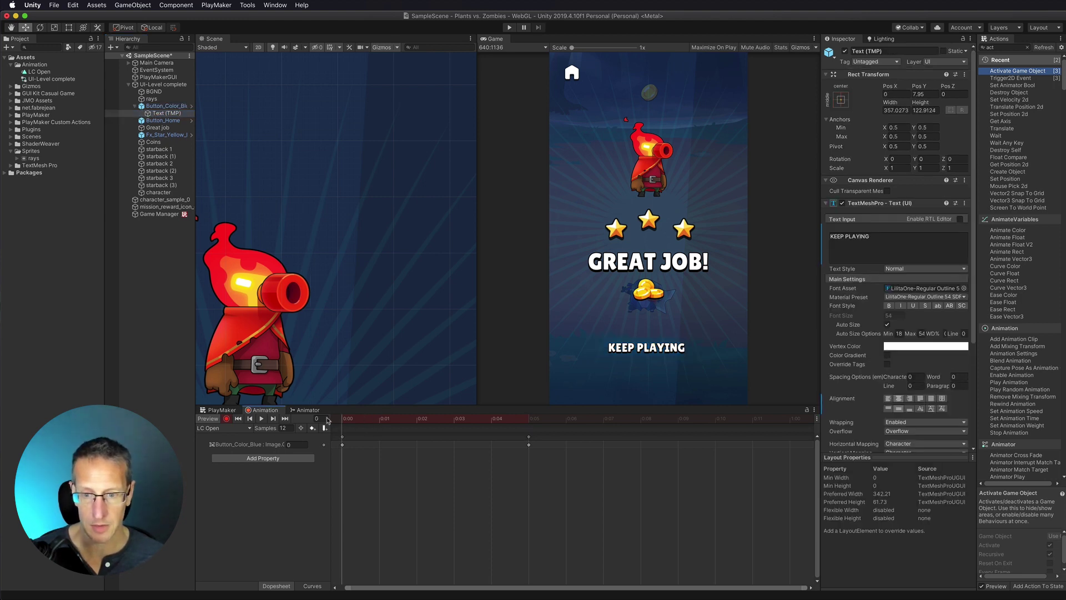
click(911, 346)
drag(620, 503, 532, 504)
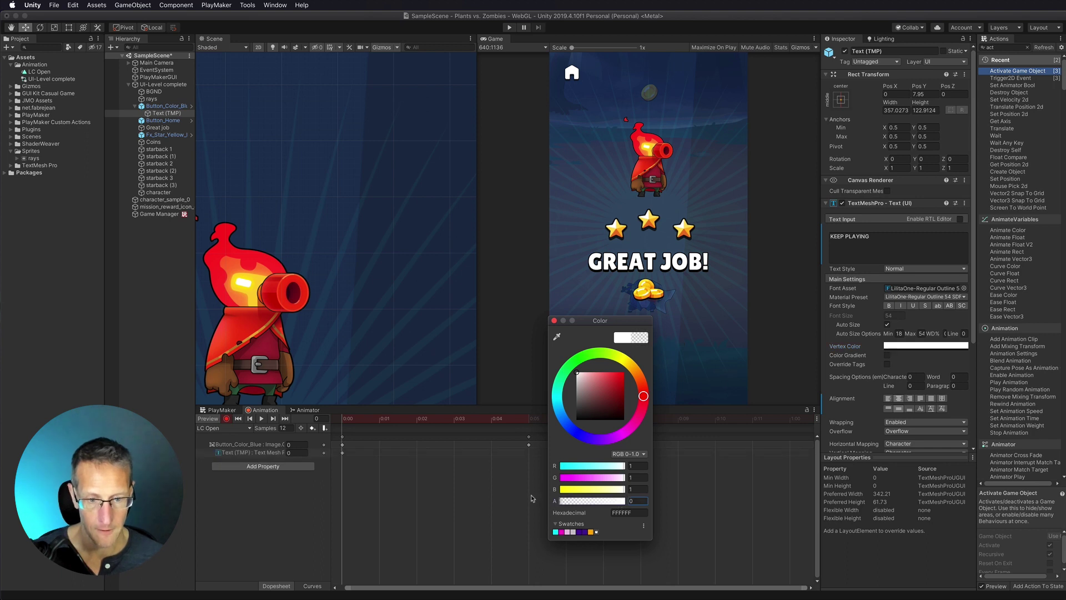
click(554, 320)
- Record a keyframe at frame 5 that sets the KEEP PLAYING text's vertex color alpha to 1
click(528, 420)
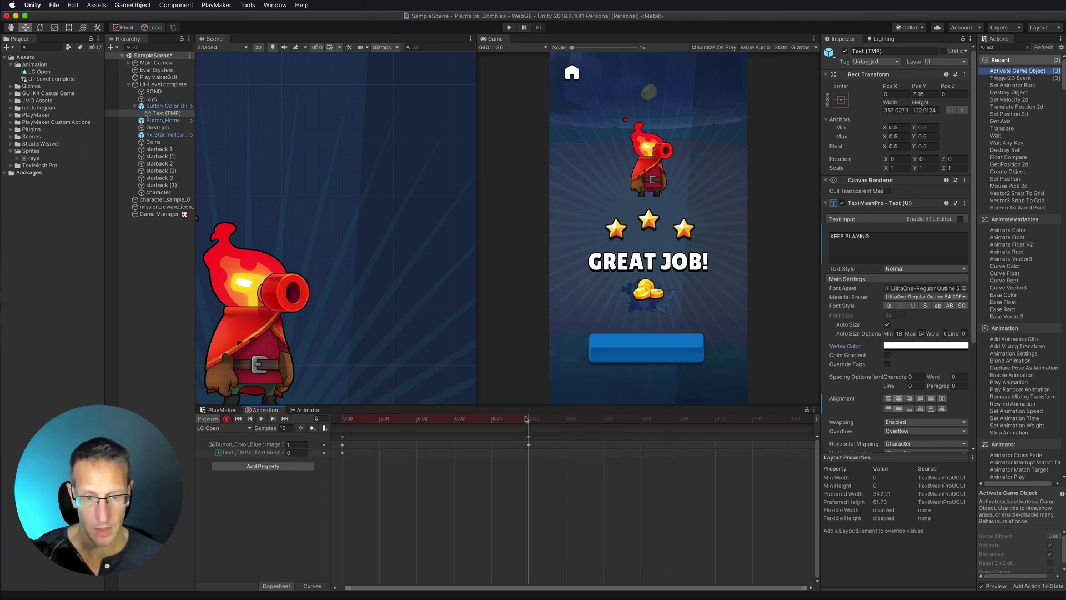
click(932, 347)
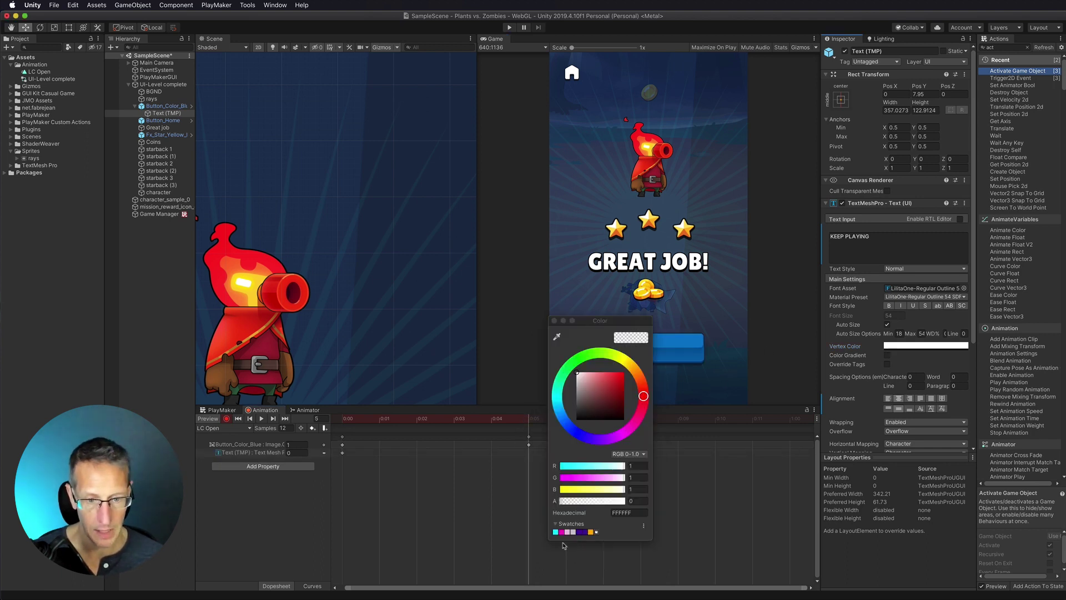
drag(573, 498, 631, 500)
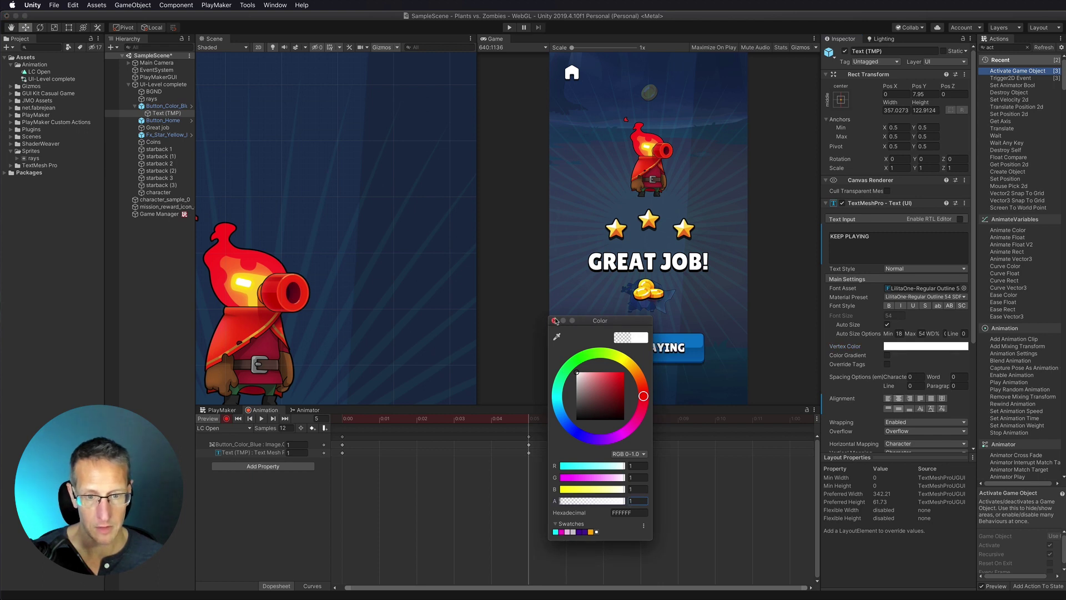
click(554, 320)
- Turn off keyframe recording and preview the button and text fade-in from the start of the clip
drag(503, 419, 342, 419)
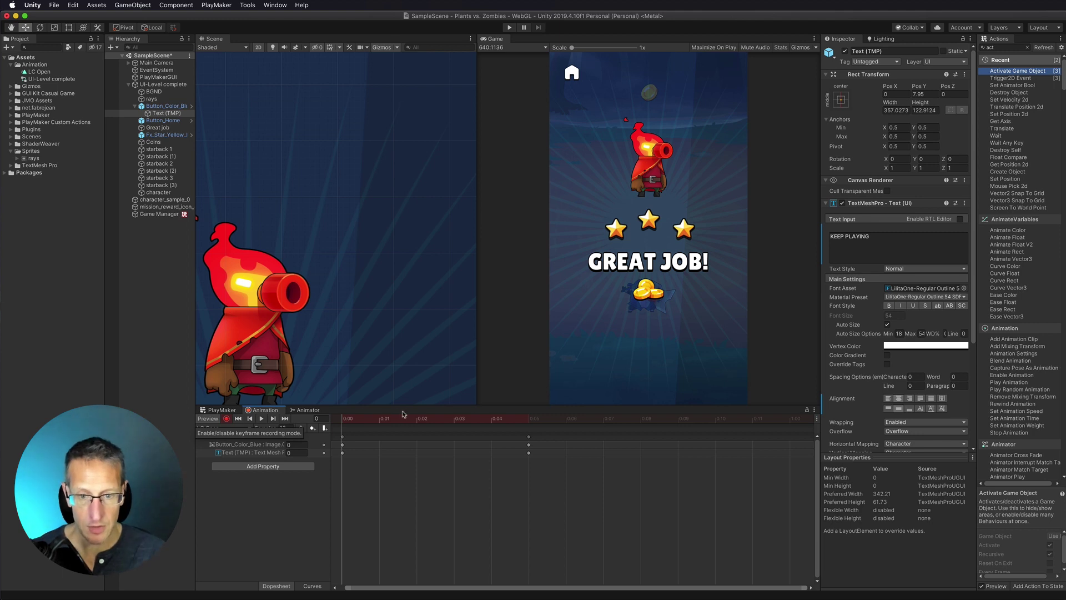
click(226, 419)
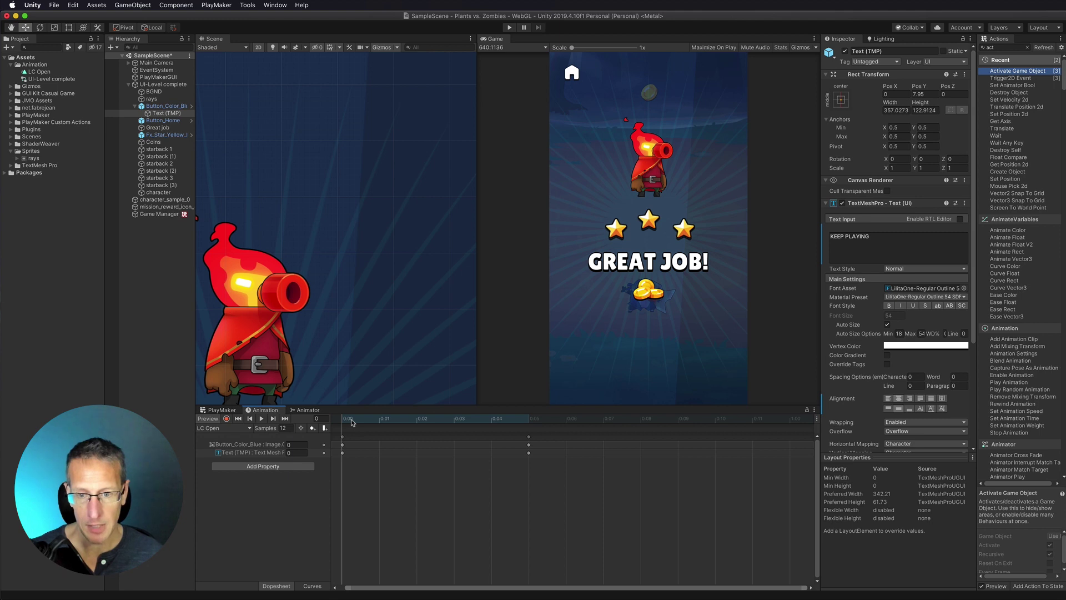
click(491, 419)
key(space)
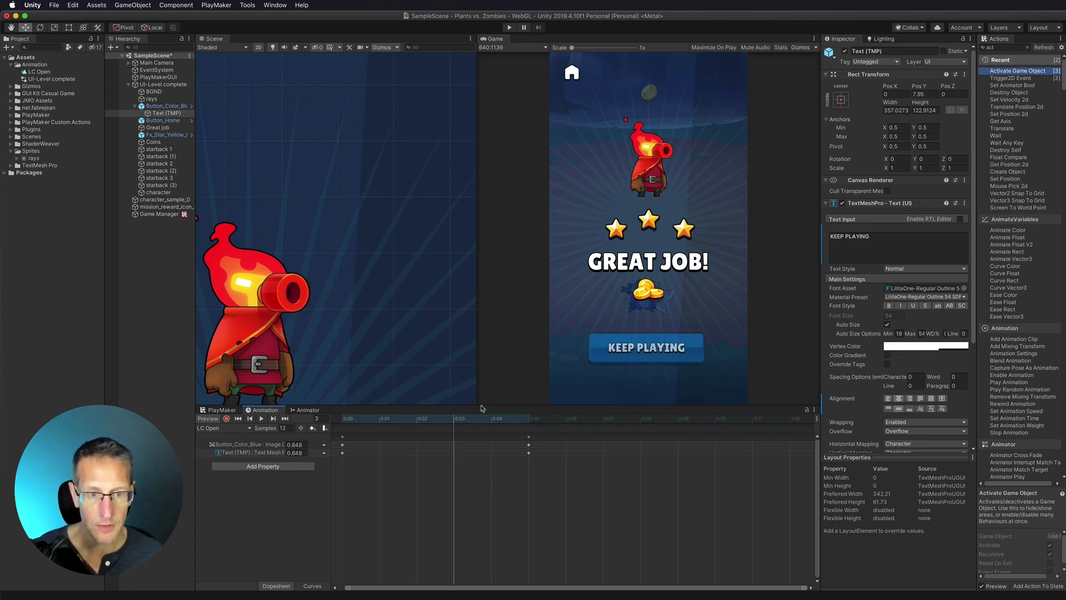
- Stop the clip preview and move the LC Open state clear of Any State in UI-Level complete's animator graph
key(space)
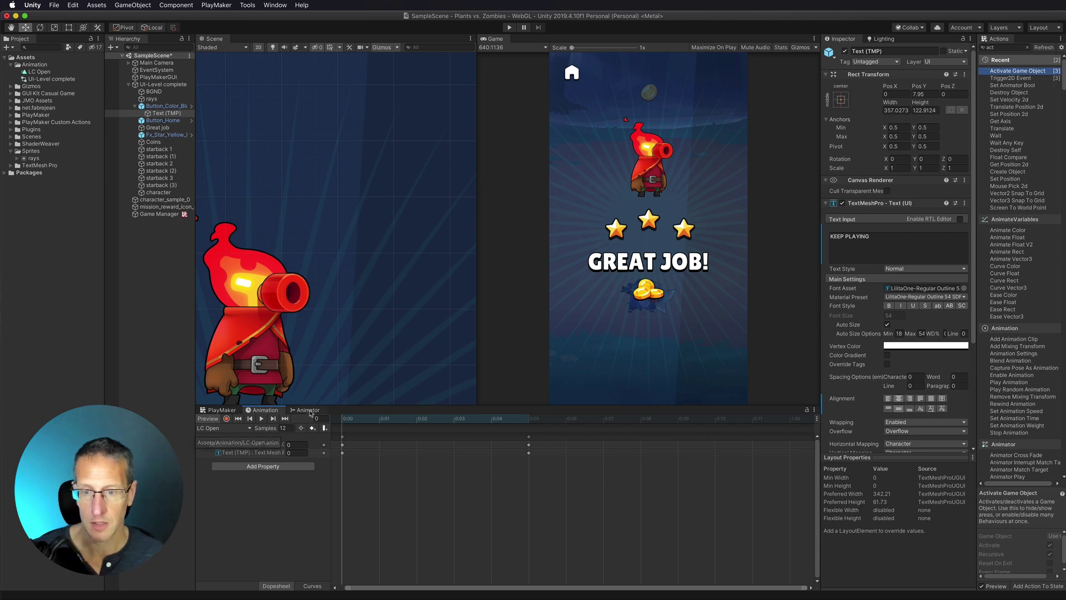
click(153, 86)
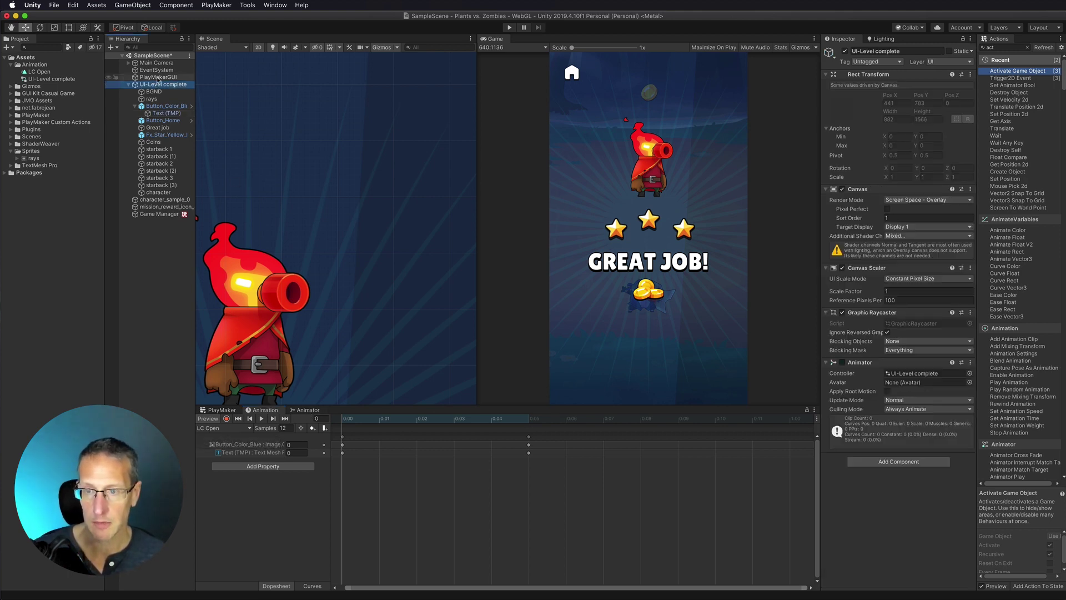
click(305, 411)
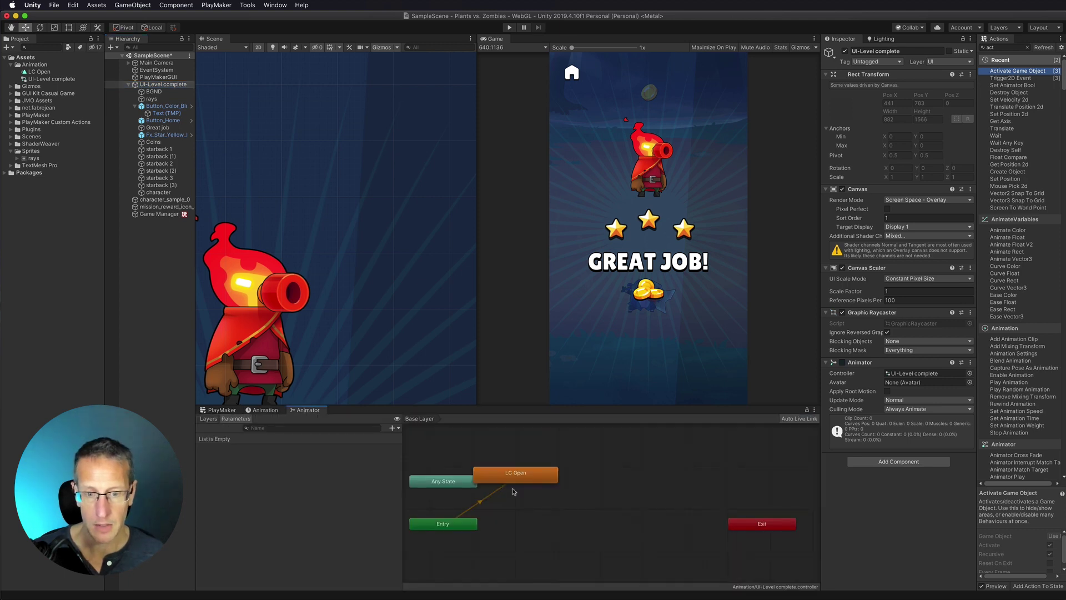
drag(523, 480, 577, 471)
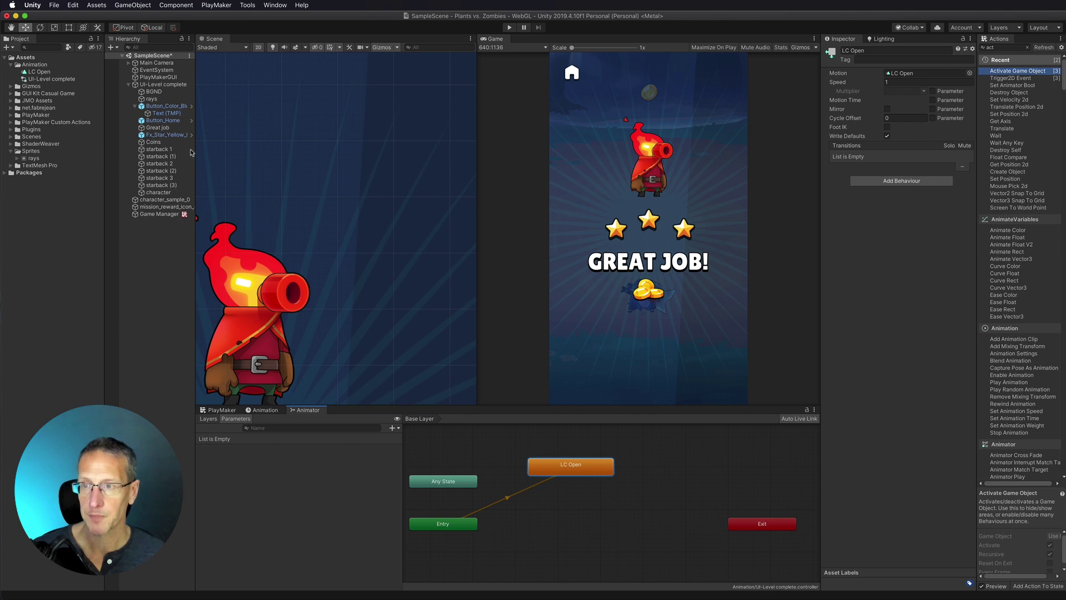
- Inspect the LC Open clip's loop settings, run the game to watch the button fade, and stop it
click(39, 72)
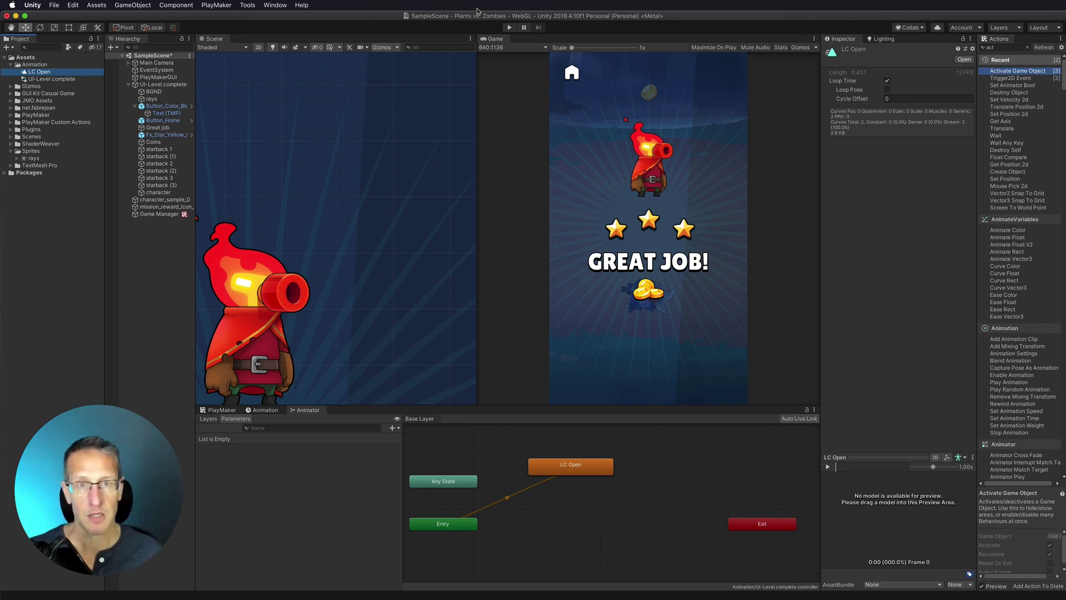
click(508, 27)
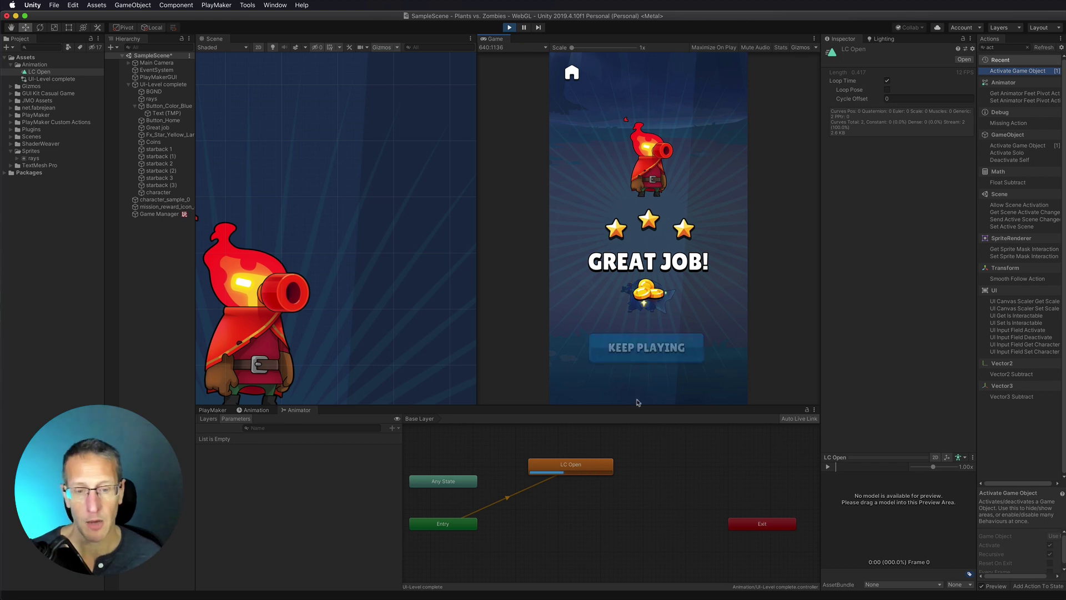
click(510, 27)
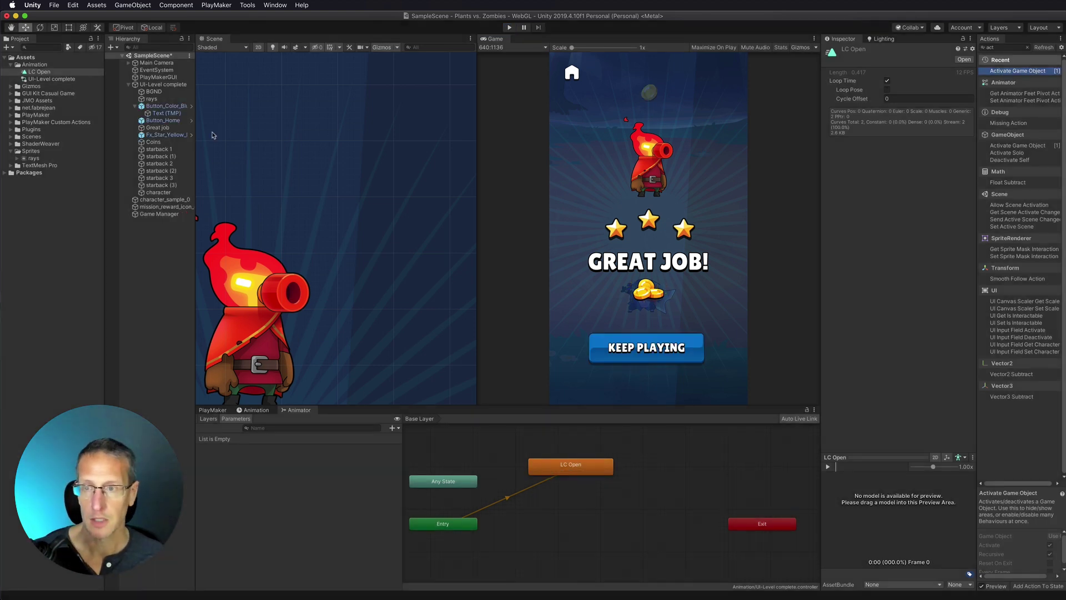
- Create a new animation clip for UI-Level complete named LC Idle and save it in the Animation folder
click(156, 85)
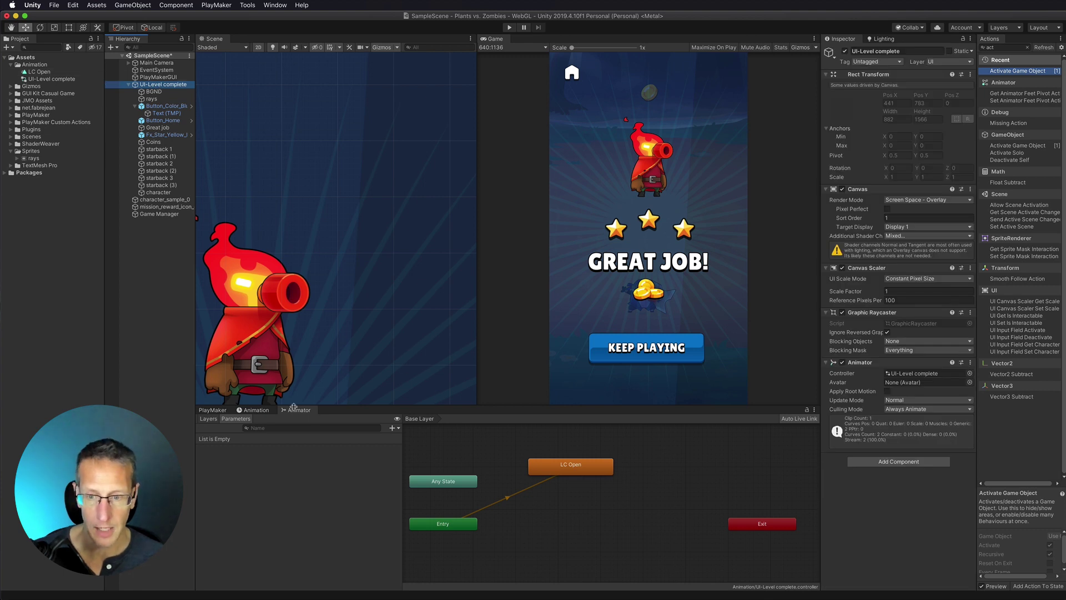
click(257, 410)
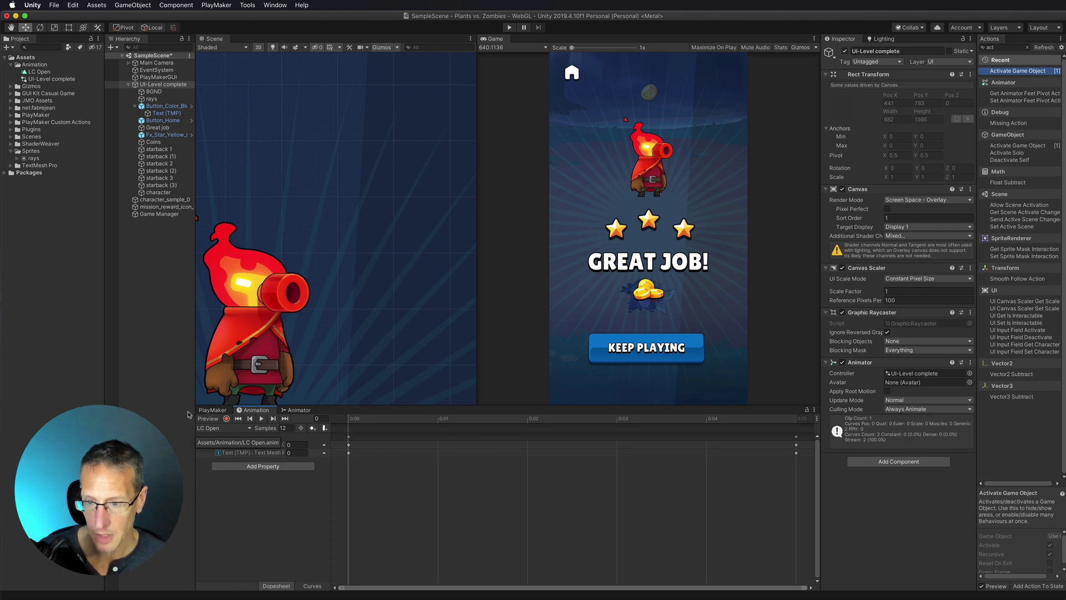
click(250, 428)
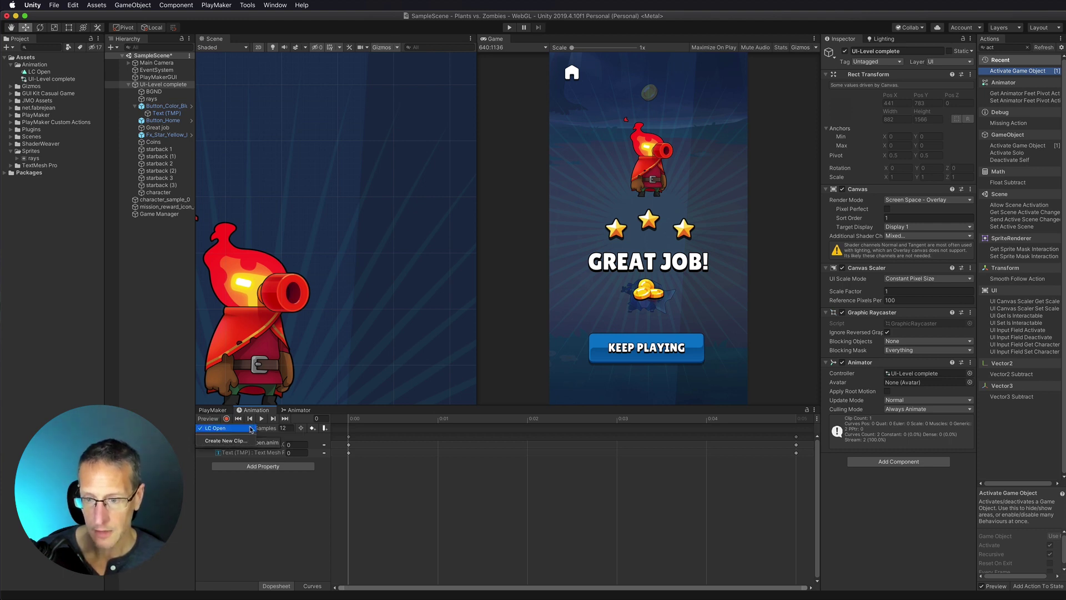
click(224, 441)
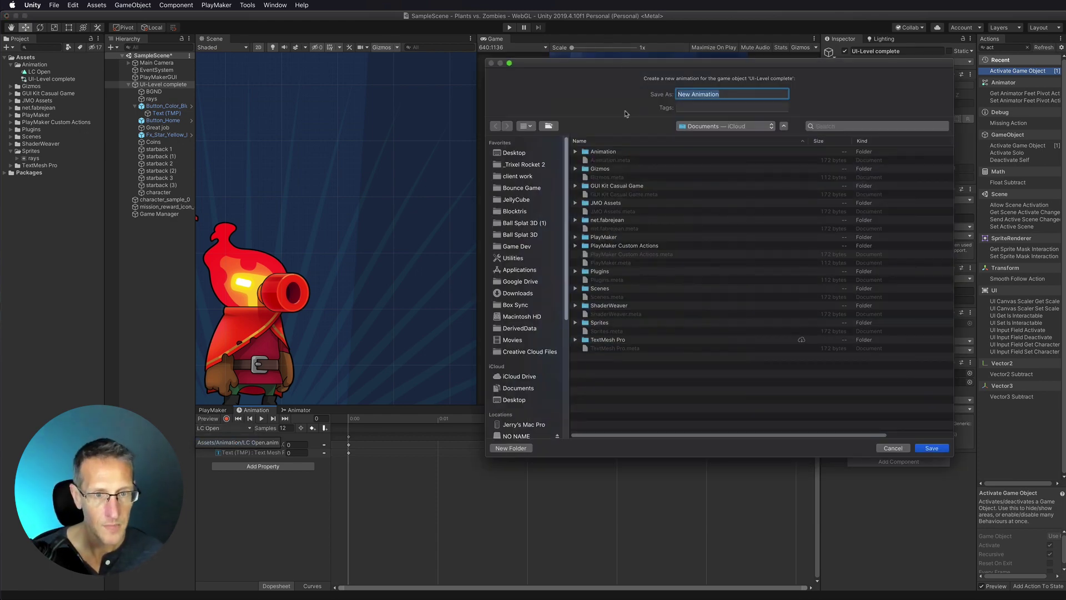
double_click(603, 152)
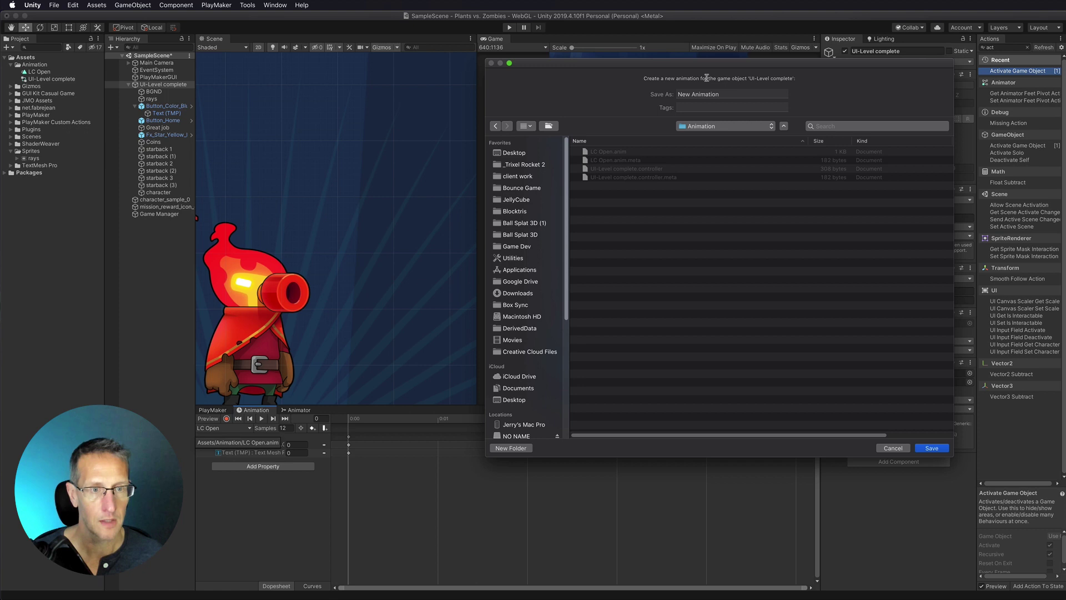
drag(727, 90, 639, 93)
text(CL)
key(BackSpace)
text(L)
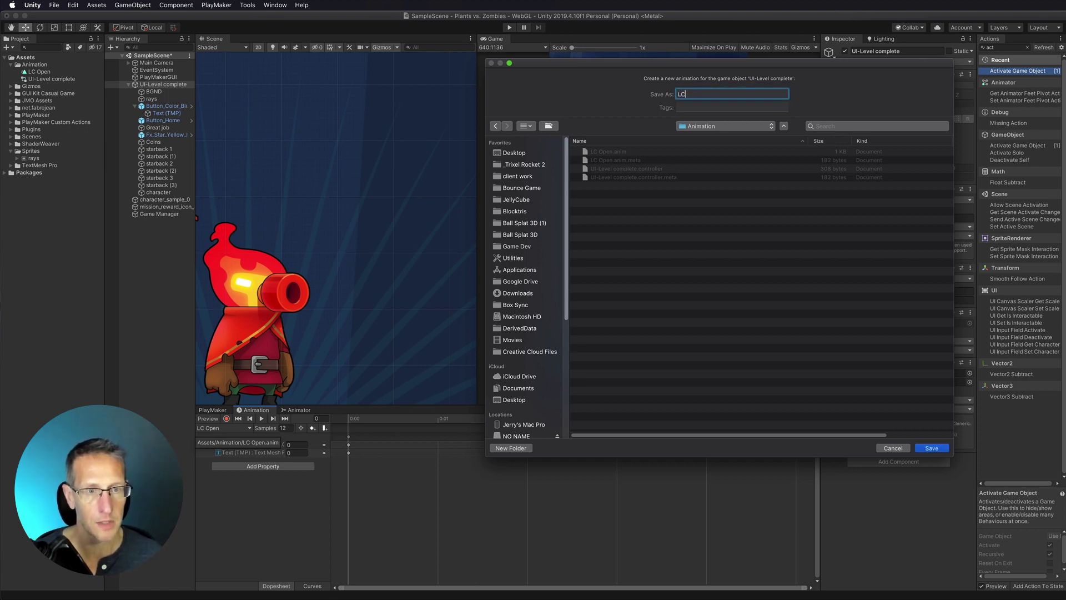
key(Return)
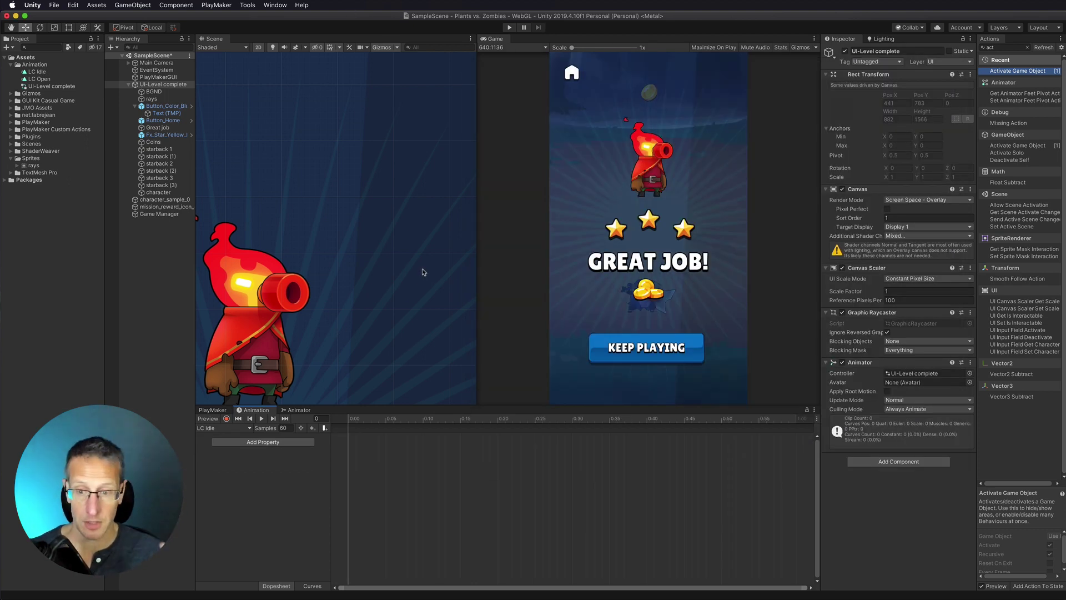
- Set LC Idle's samples to 12 and record a frame 6 keyframe scaling Button_Color_Blue to 1.1 in X and Y
click(285, 428)
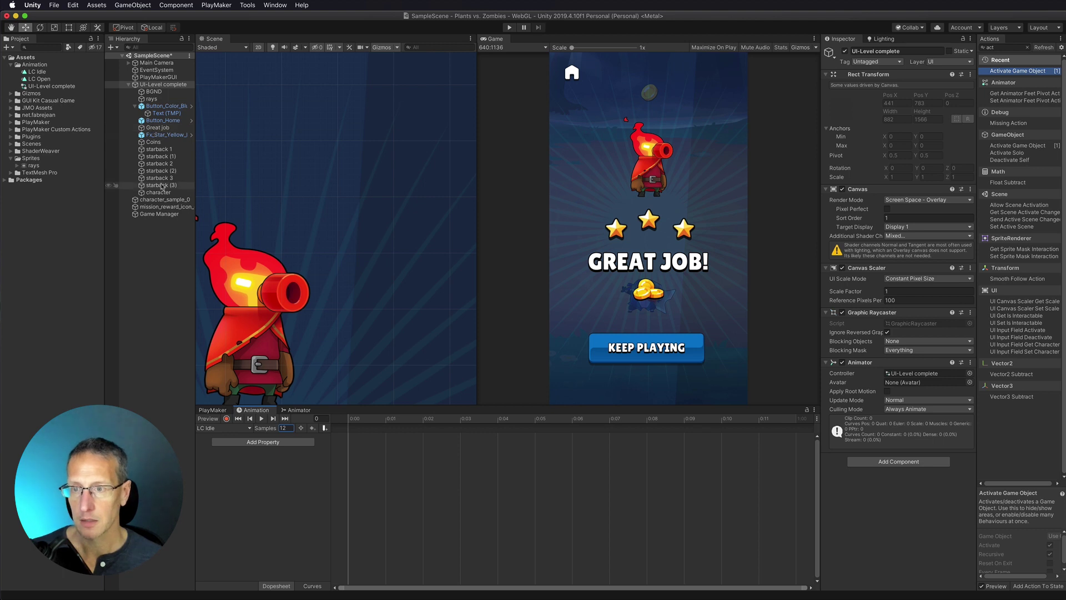
click(162, 106)
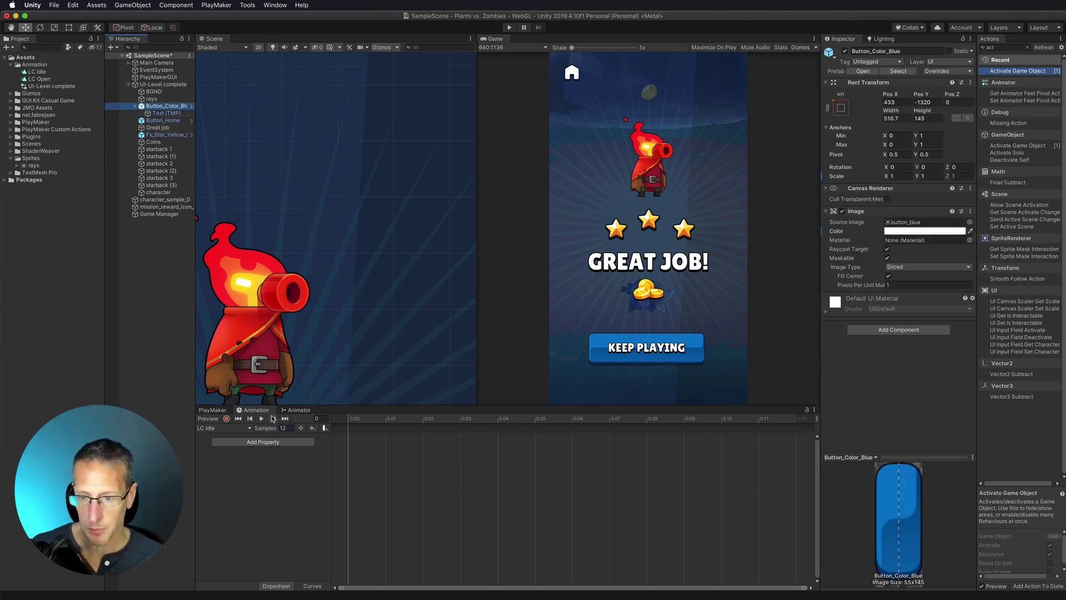
click(227, 418)
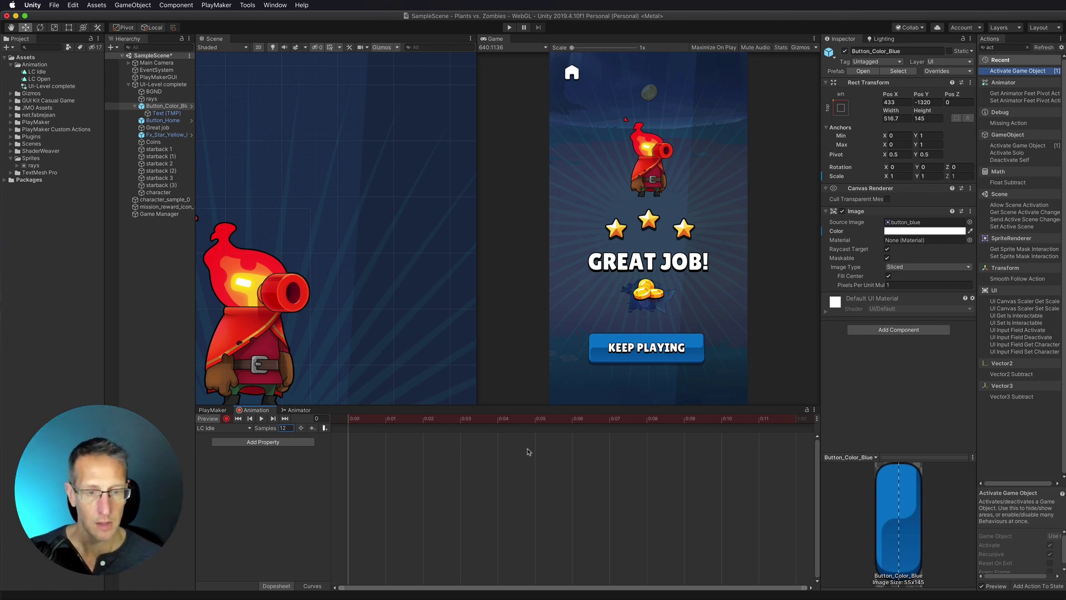
click(570, 420)
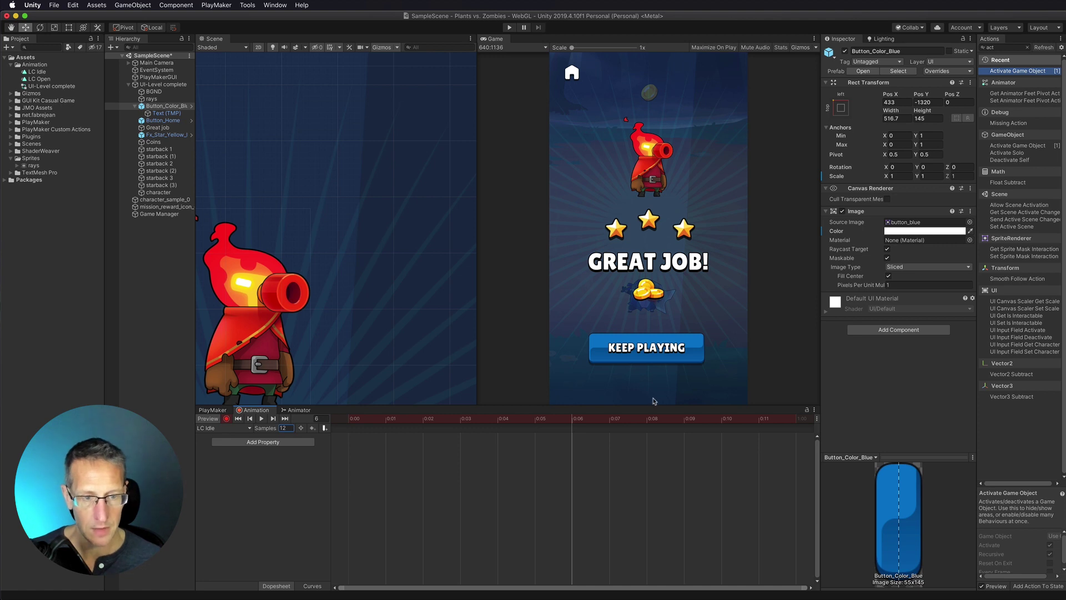
click(899, 176)
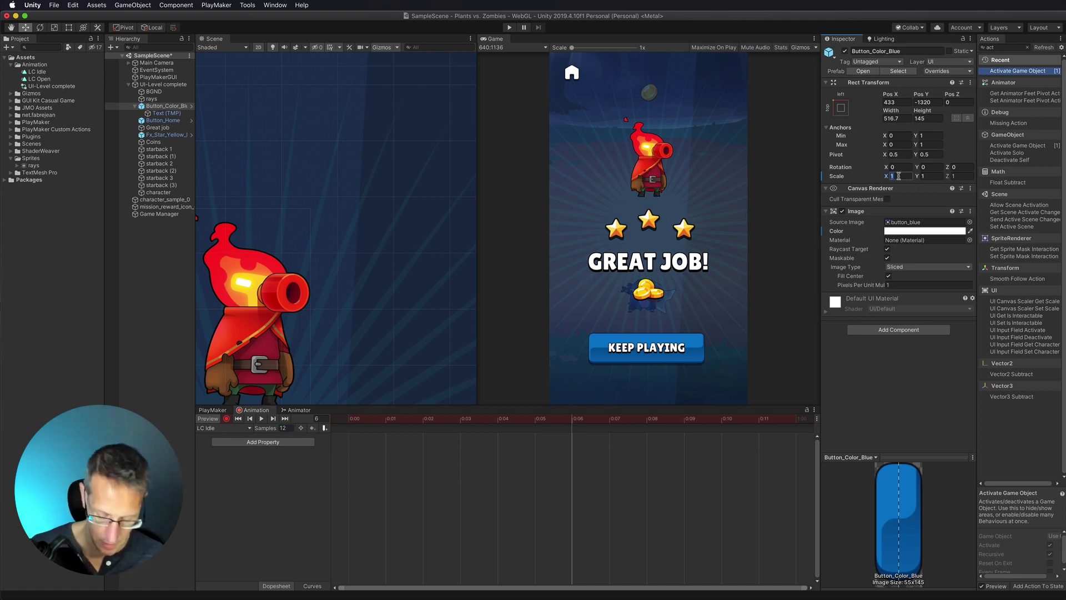
text(1.1)
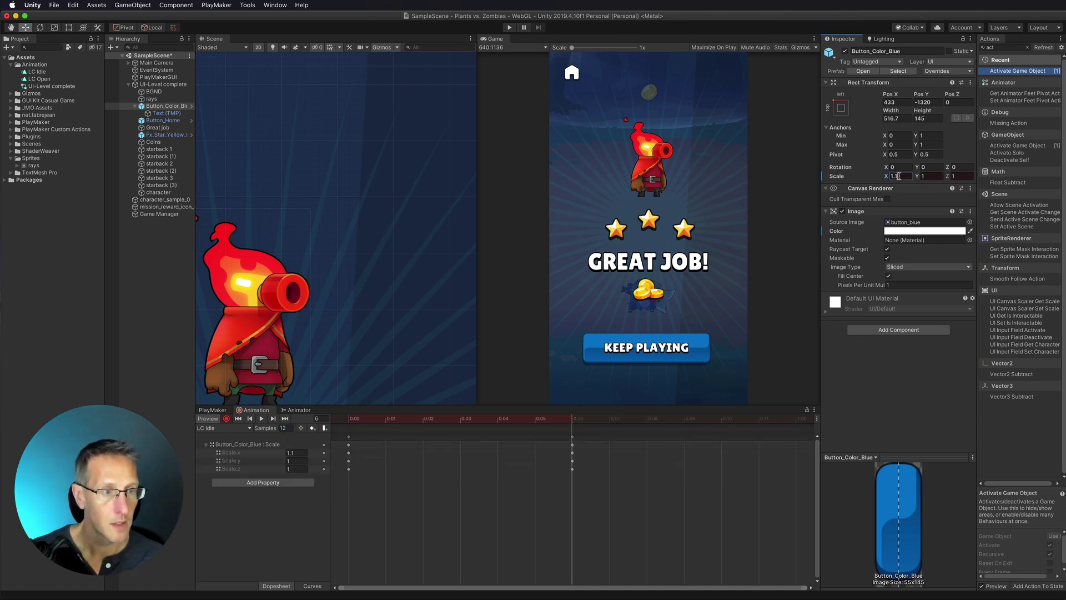
key(Tab)
text(1.1)
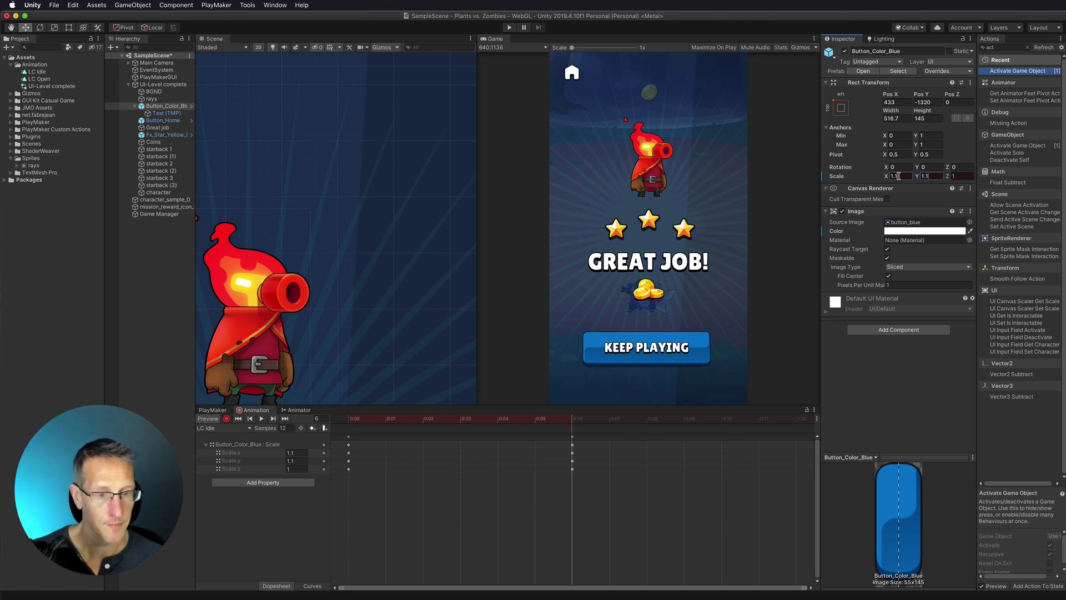
- Copy Button_Color_Blue's scale keyframes from 0:00 to frame 12 and preview the button's pulse
drag(428, 421, 826, 428)
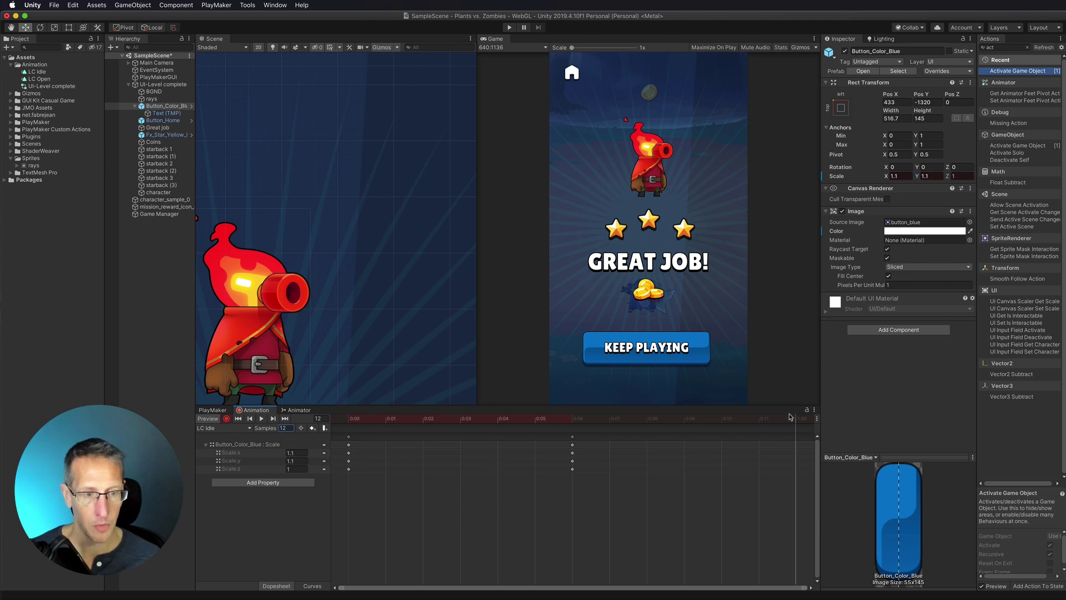
mouse_move(788, 421)
mouse_down()
mouse_move(721, 421)
mouse_move(772, 421)
mouse_up()
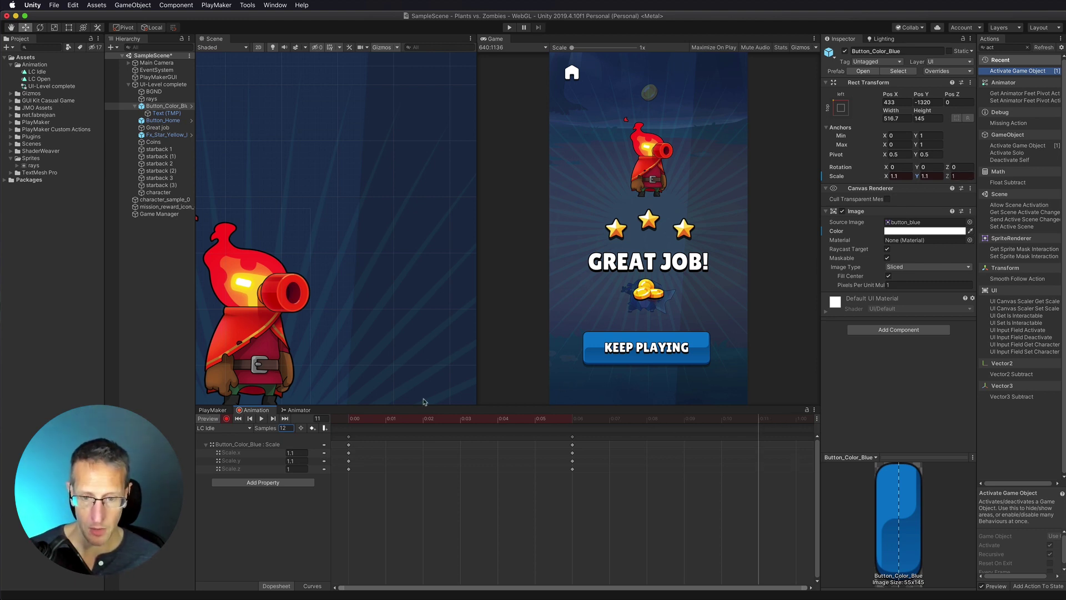
click(367, 420)
drag(365, 442, 340, 480)
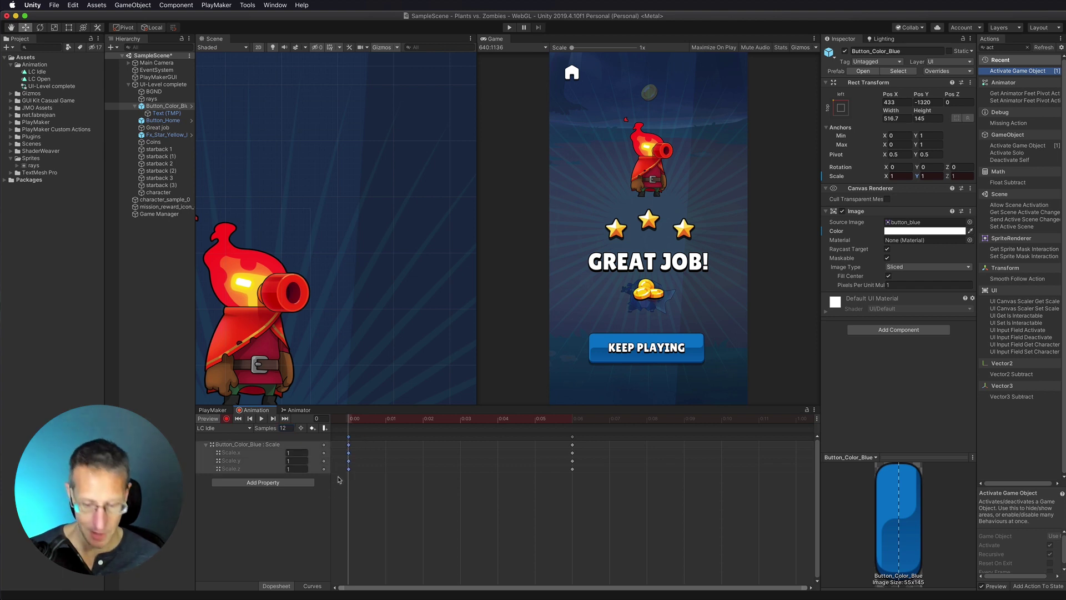
click(797, 420)
key(ctrl+v)
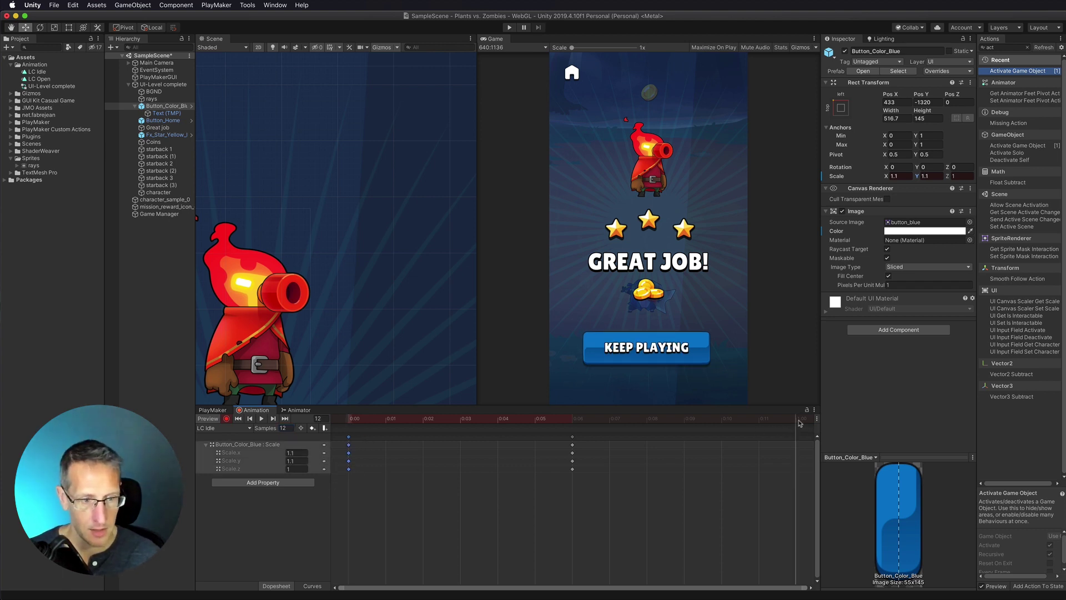
click(758, 421)
key(space)
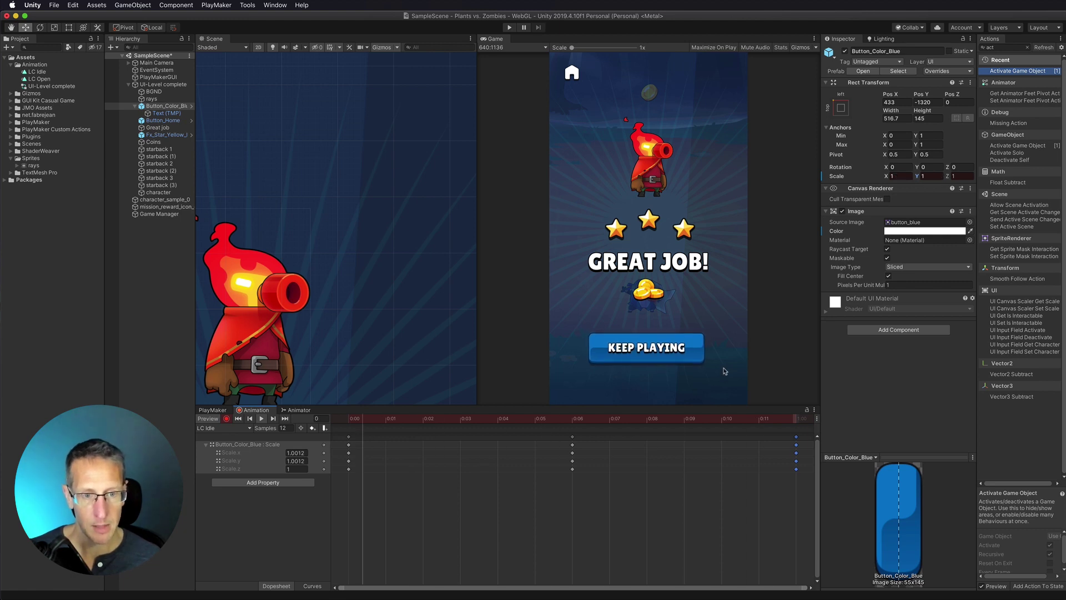
key(space)
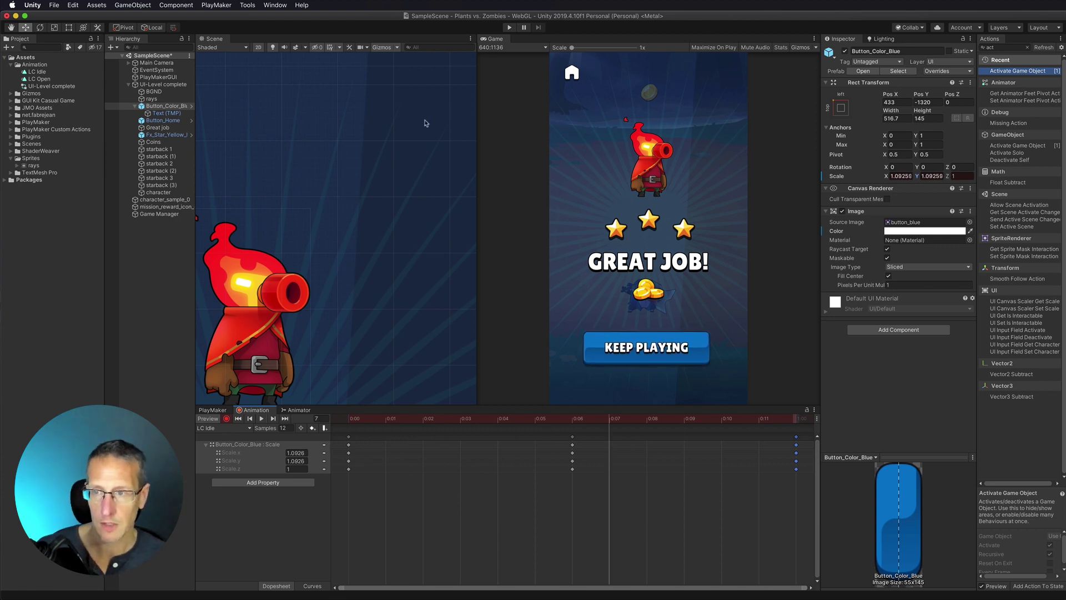
- Check the LC Idle clip's loop settings and align the LC Idle state directly beneath LC Open in the animator graph
click(37, 72)
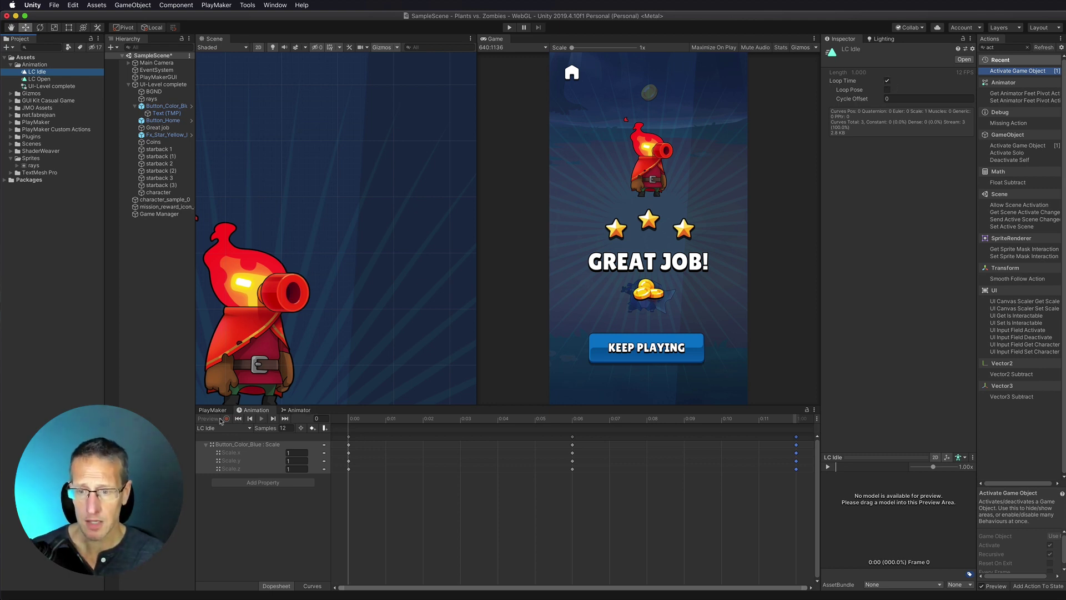
click(301, 411)
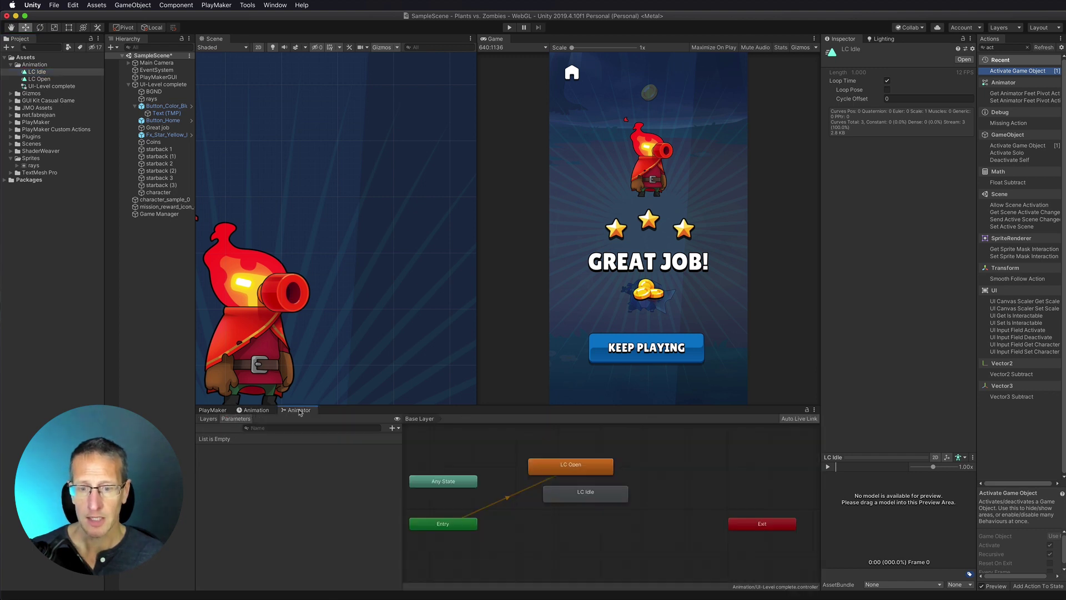
click(569, 504)
drag(569, 503, 566, 506)
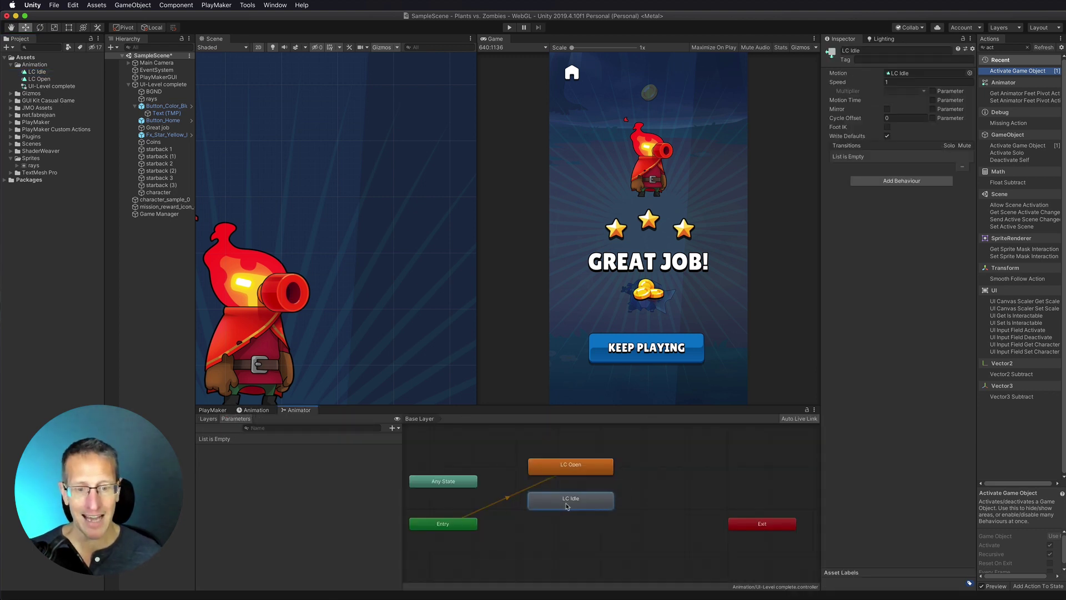
- Create an animation clip for UI-Level complete named LC Close in the Animation folder and set its samples to 12
click(253, 411)
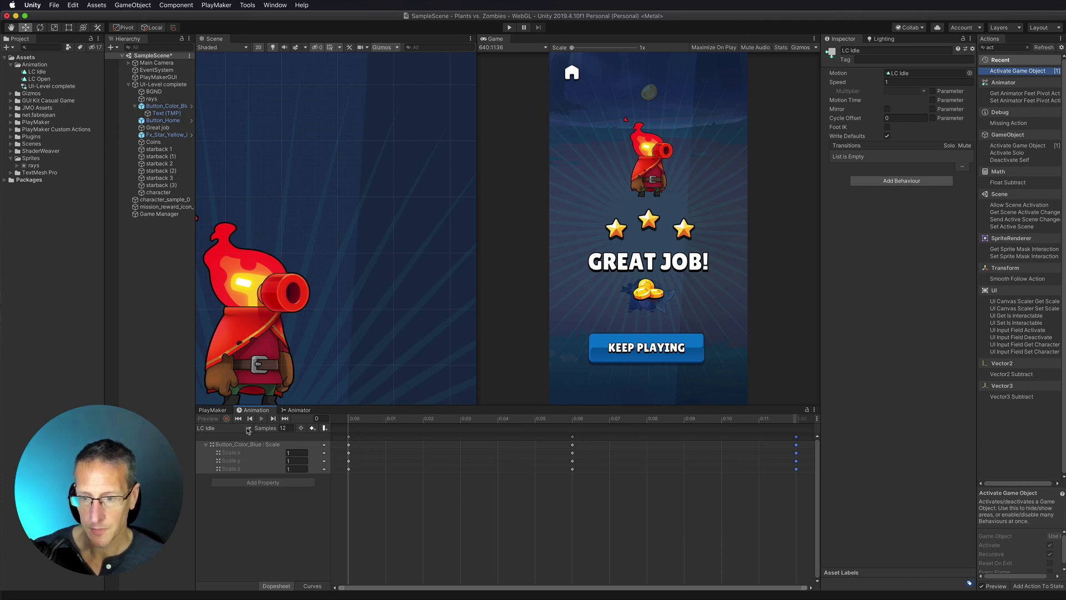
click(250, 430)
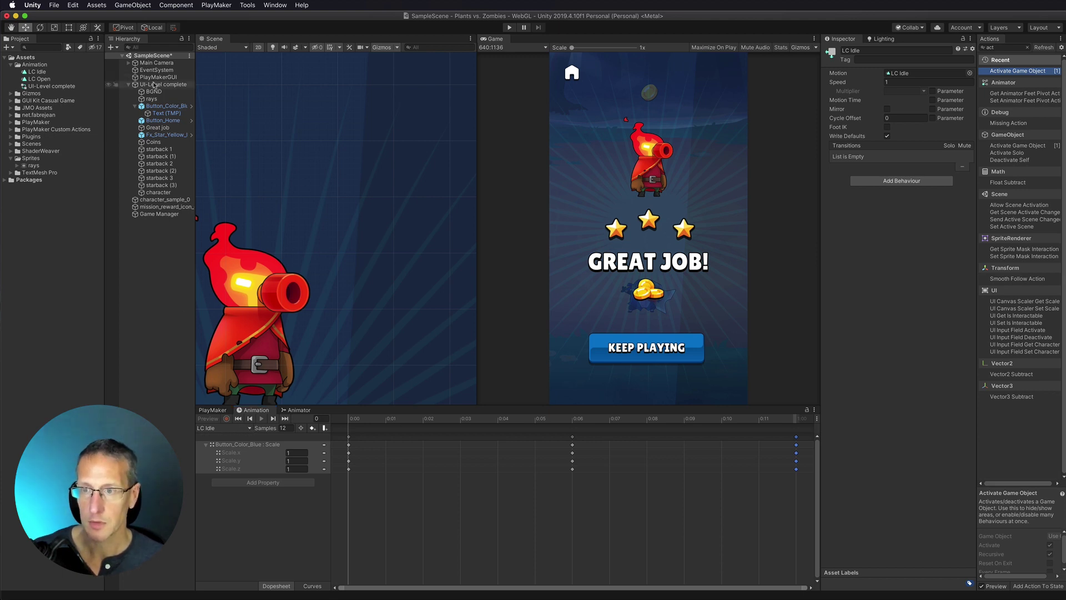
click(240, 419)
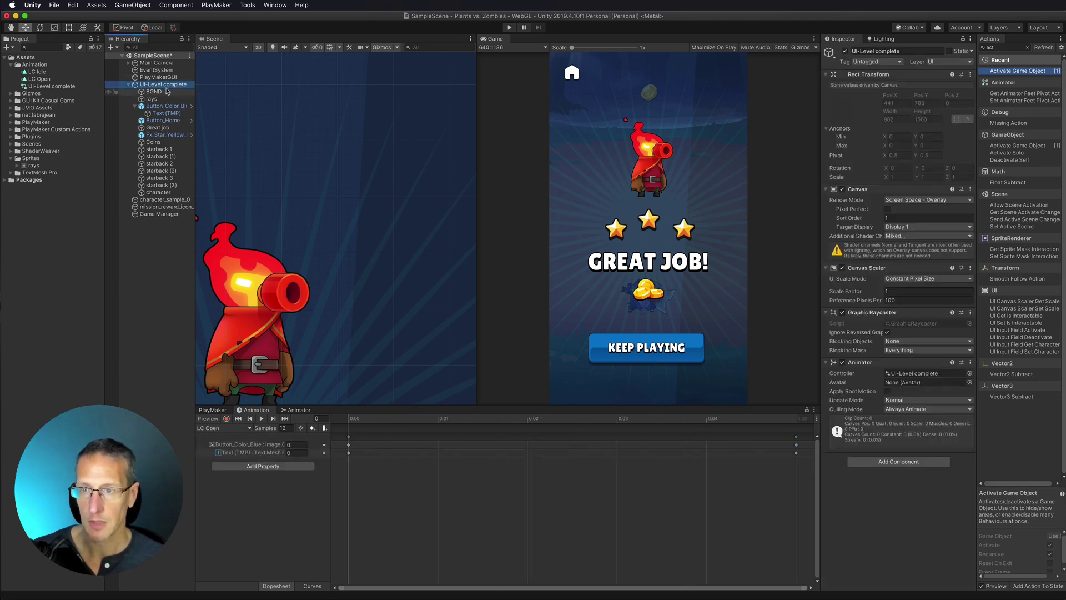
click(228, 428)
click(228, 440)
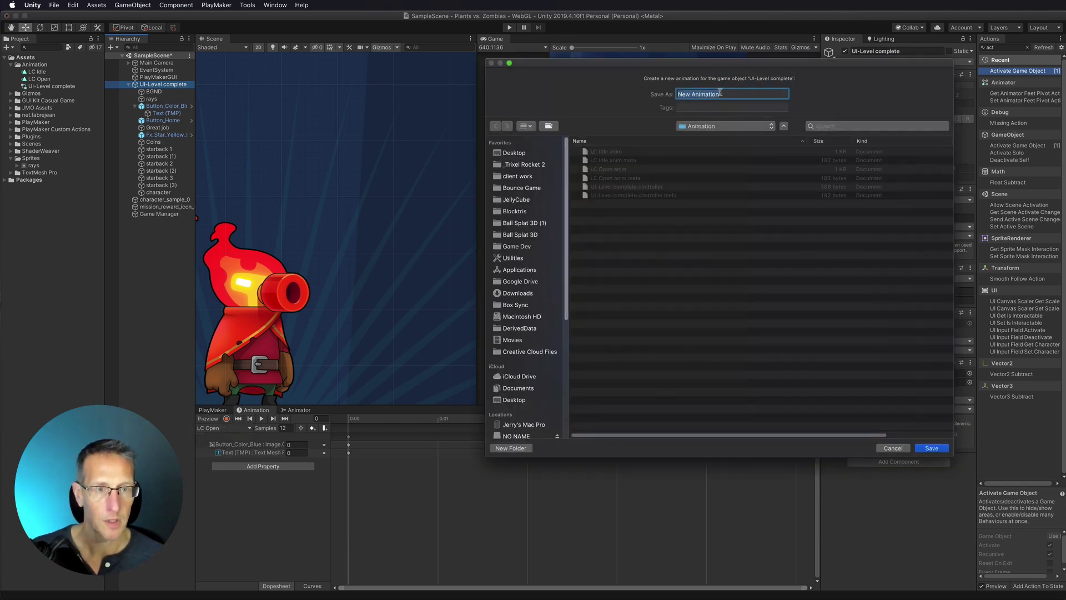
text(LC)
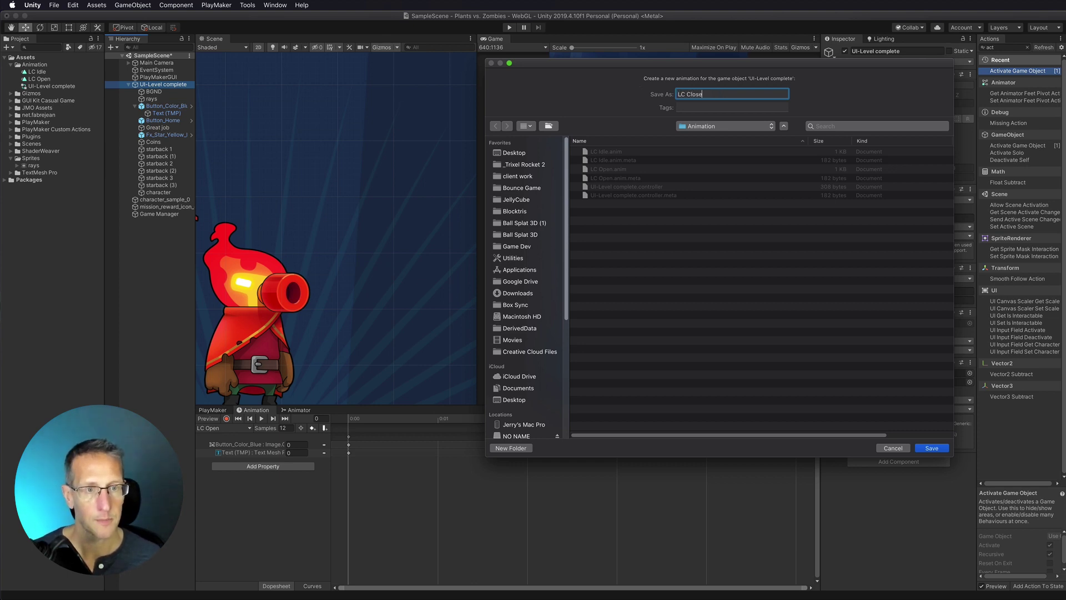
text( Close)
key(Return)
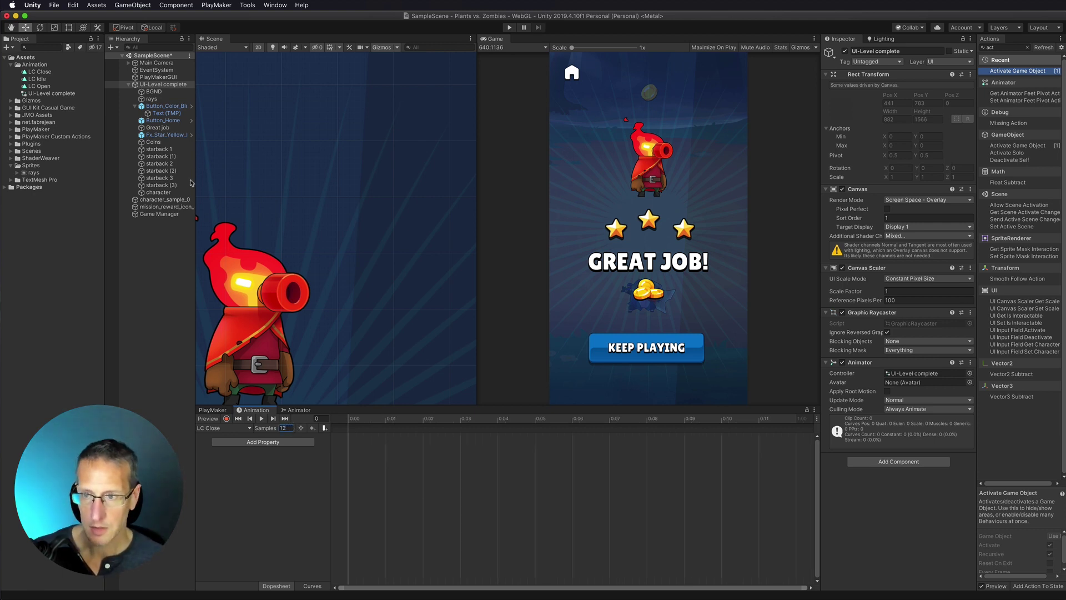
- Record Button_Color_Blue's image color alpha in LC Close as 1 at frame 0 and 0 at frame 6
click(164, 106)
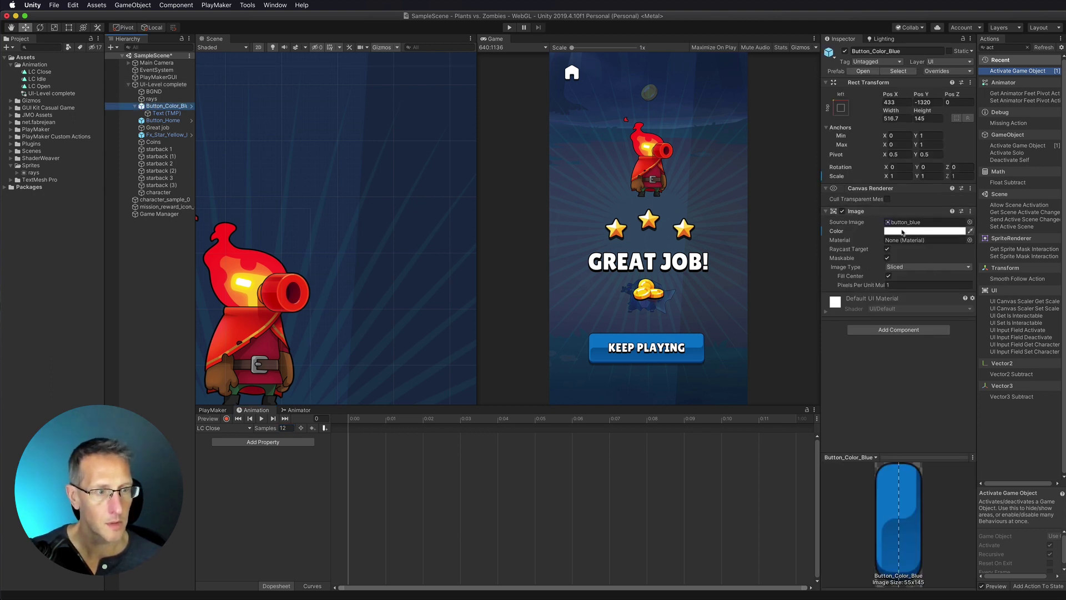
click(226, 418)
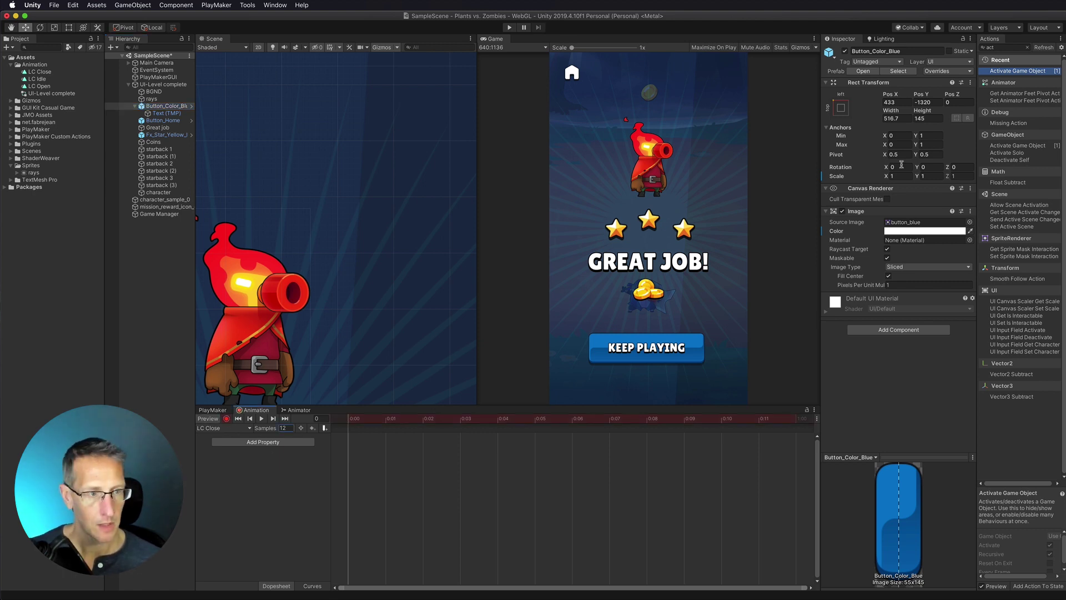
click(916, 231)
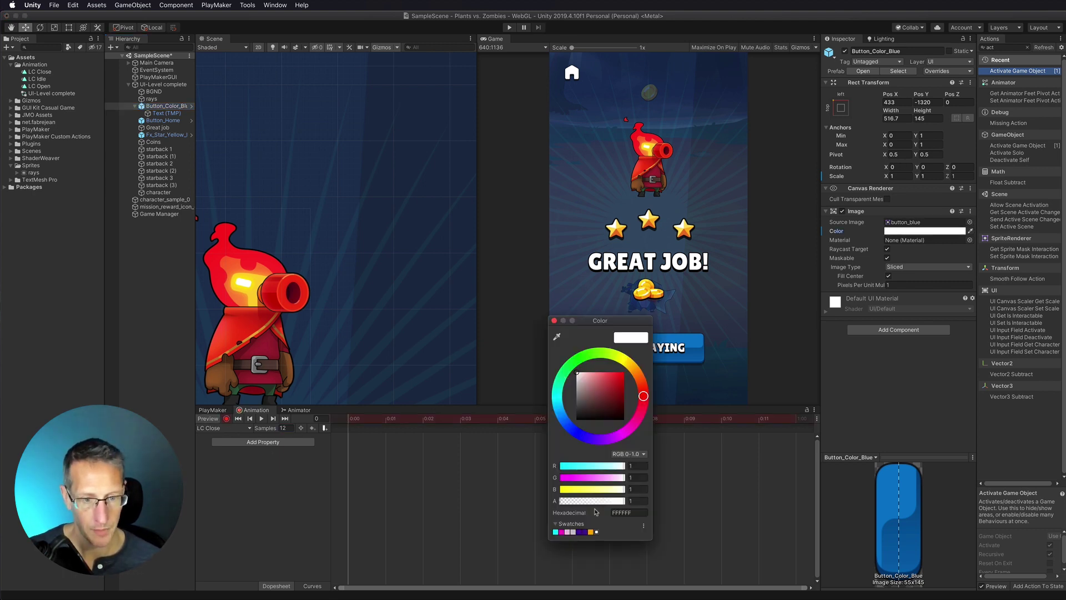
click(618, 501)
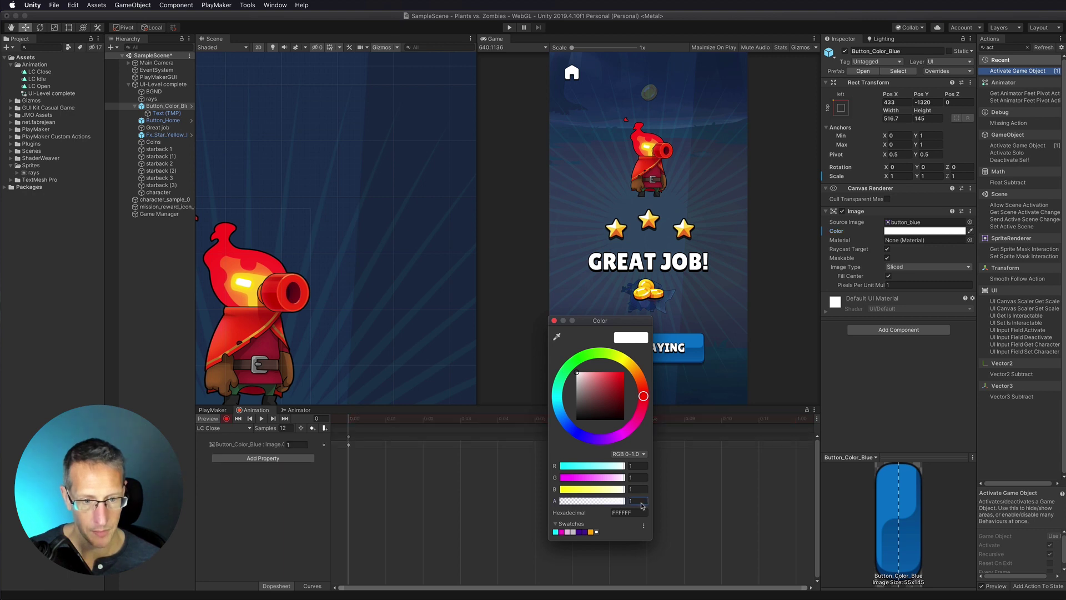
click(555, 321)
drag(534, 420, 567, 425)
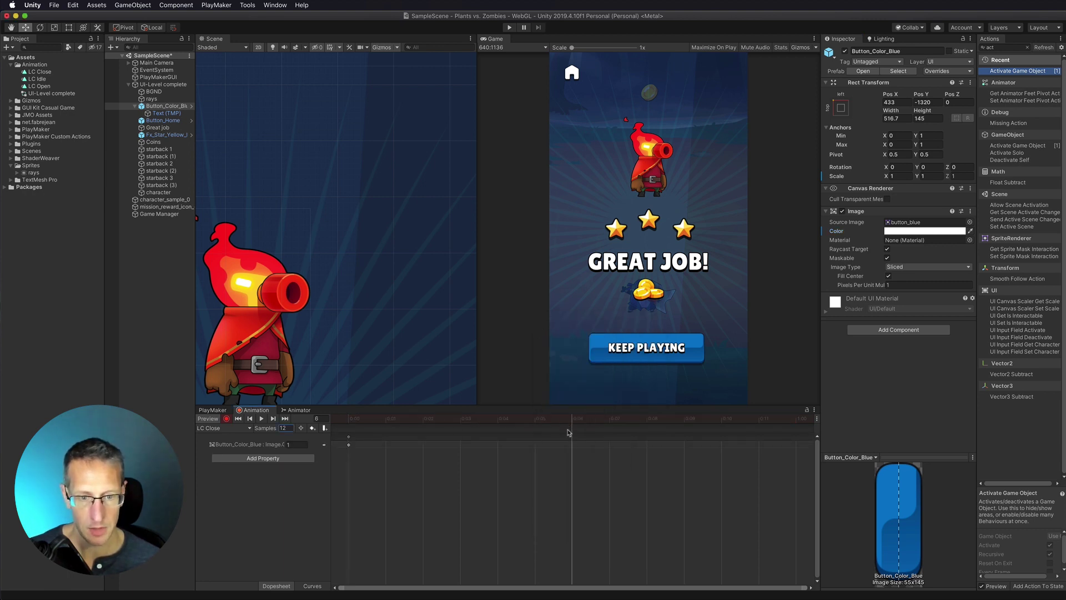
click(898, 230)
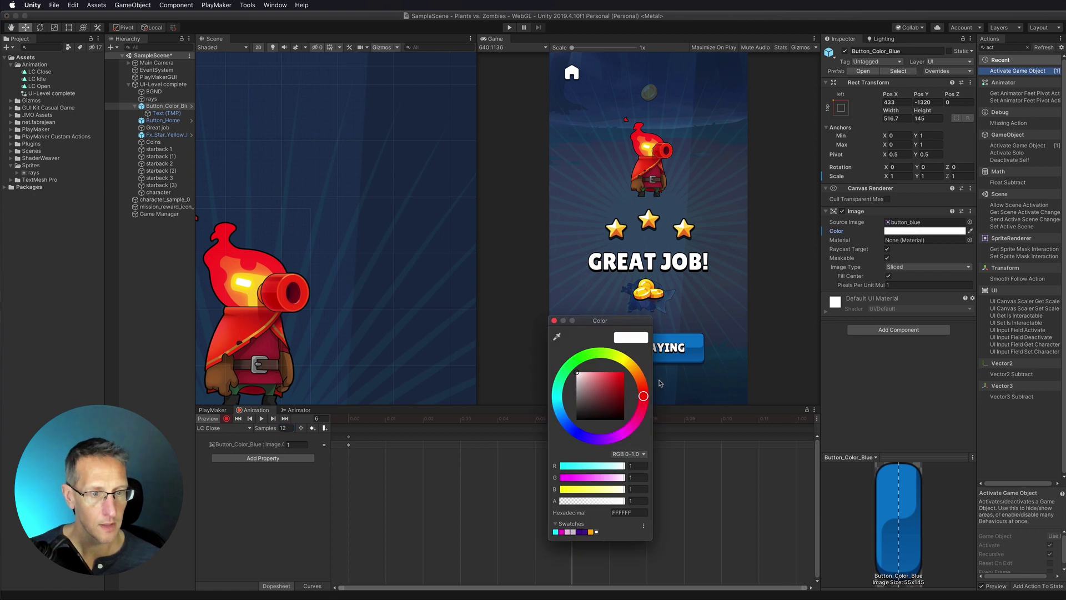
drag(622, 501, 555, 503)
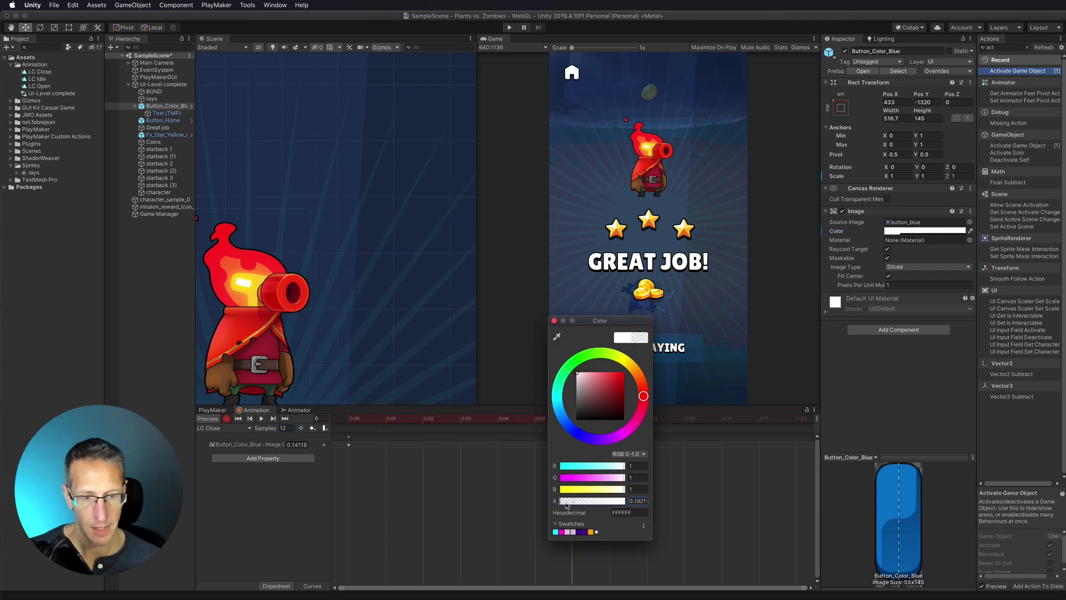
click(554, 320)
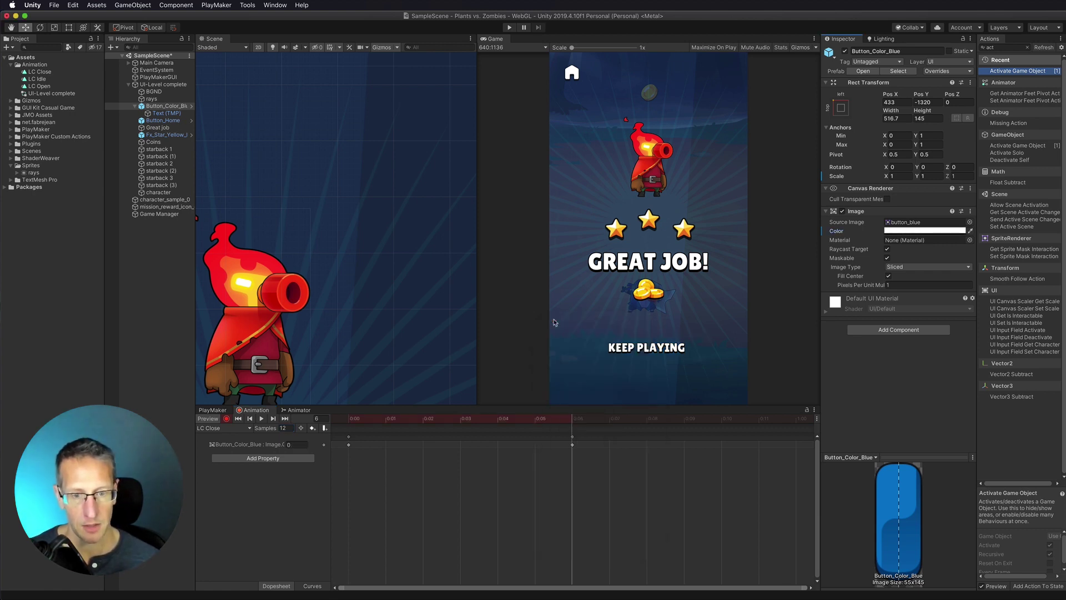
- Record the button text's vertex color alpha as 1 at frame 0 and 0 at frame 6, and scrub through the fade-out
drag(385, 418, 349, 417)
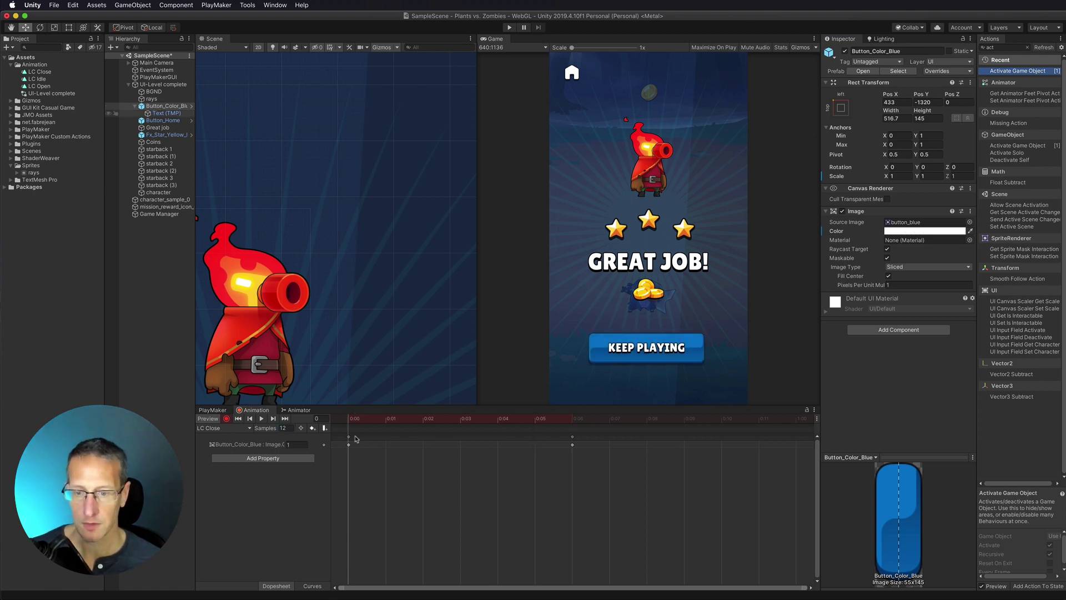
click(159, 112)
click(925, 346)
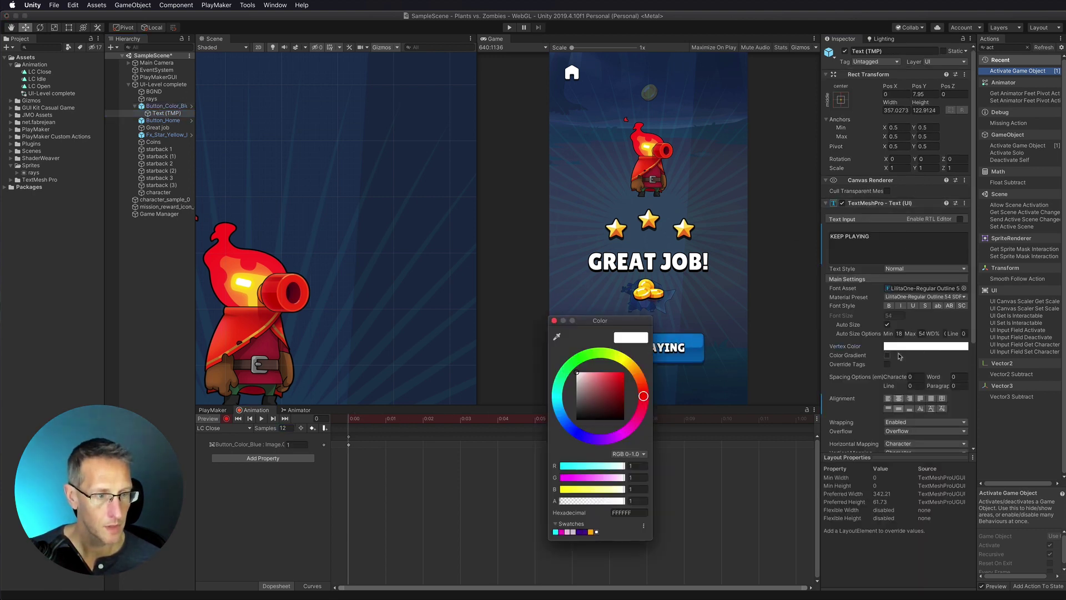
click(629, 500)
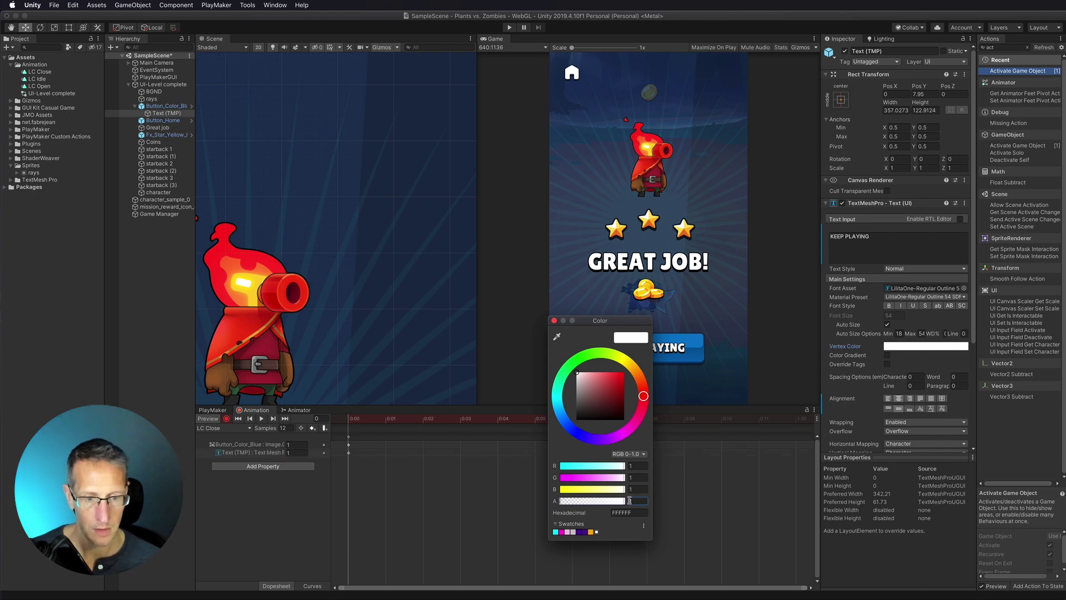
click(554, 321)
click(569, 420)
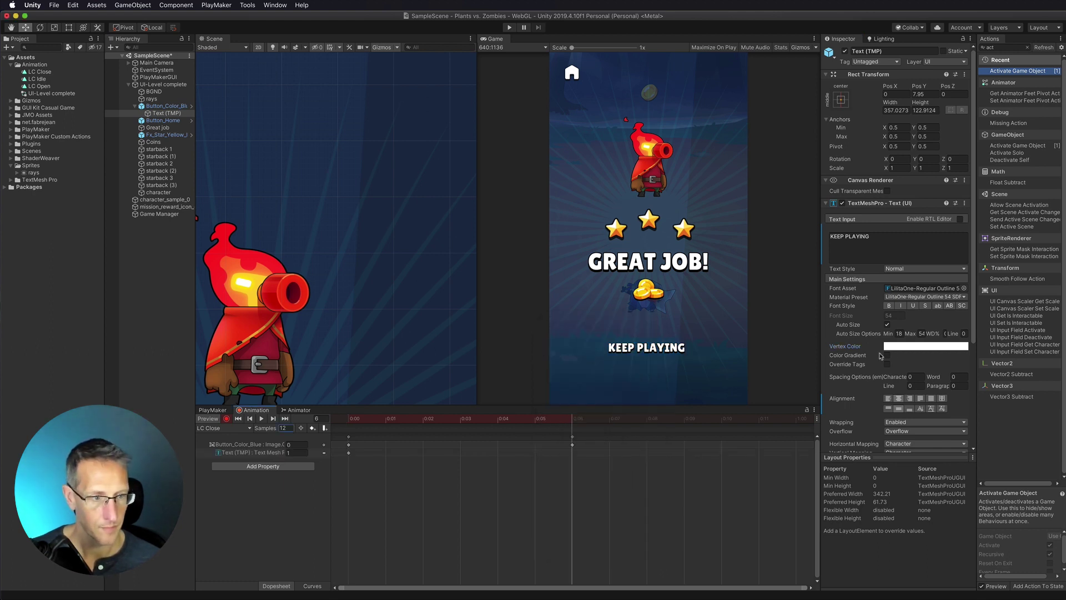
click(913, 347)
drag(611, 502, 529, 505)
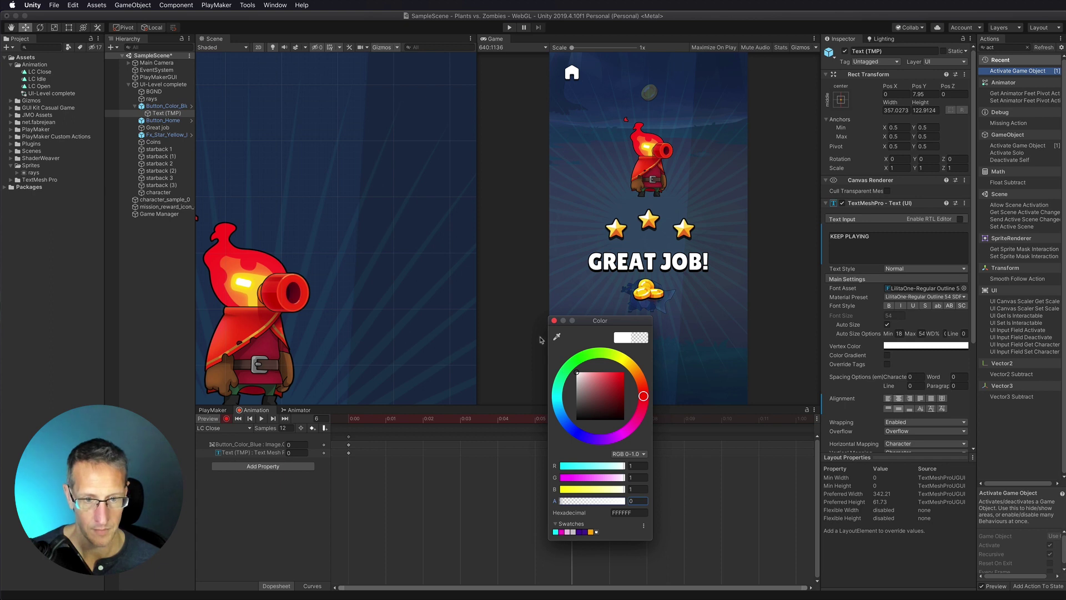
click(554, 320)
drag(355, 420, 577, 422)
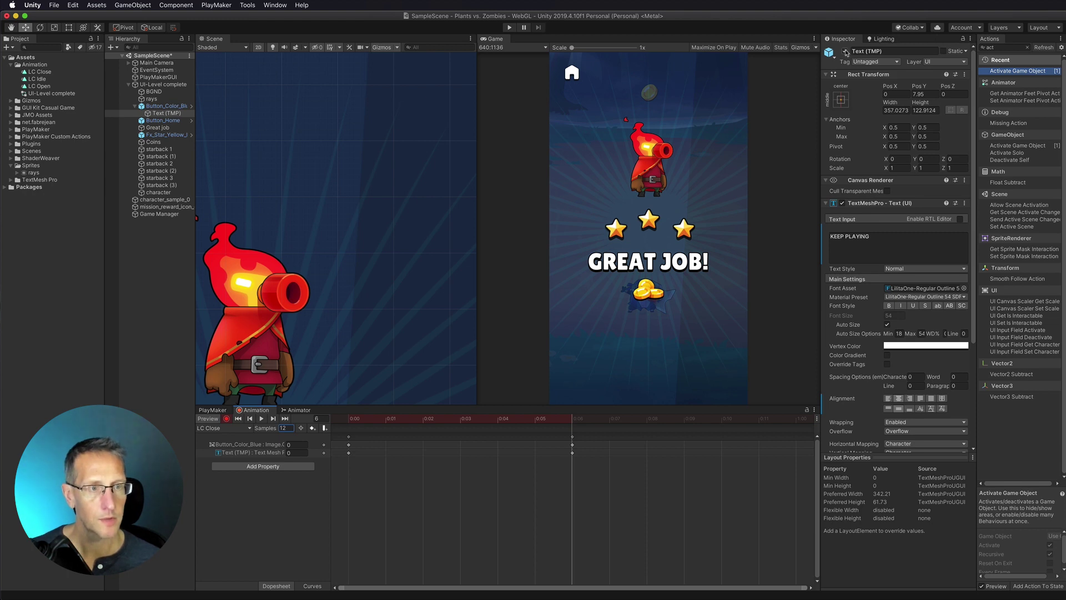
- Deactivate the UI-Level complete object and stop recording the LC Close clip
click(159, 84)
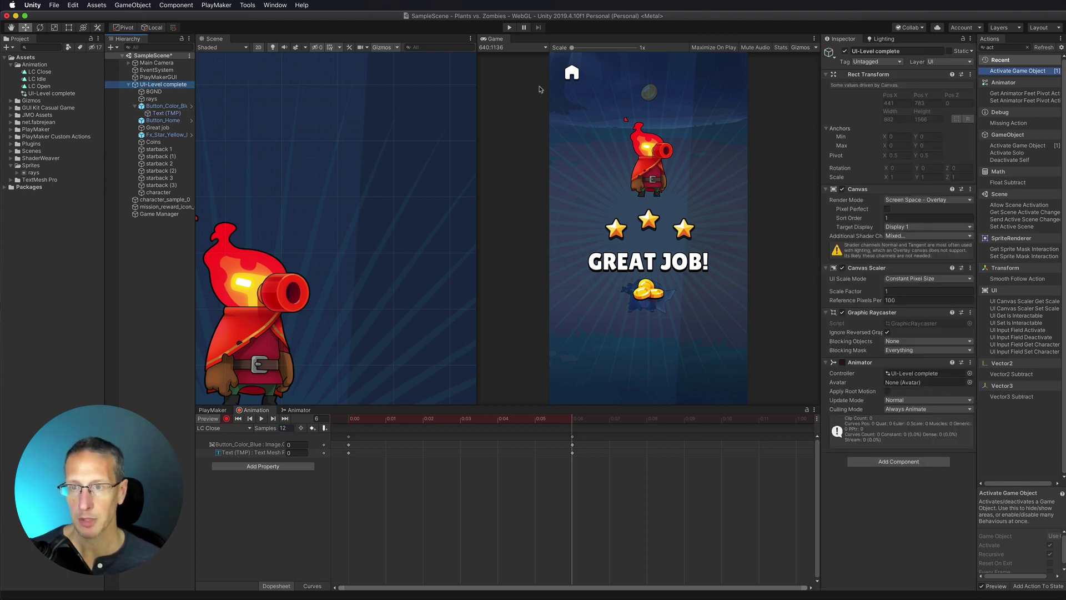
click(845, 51)
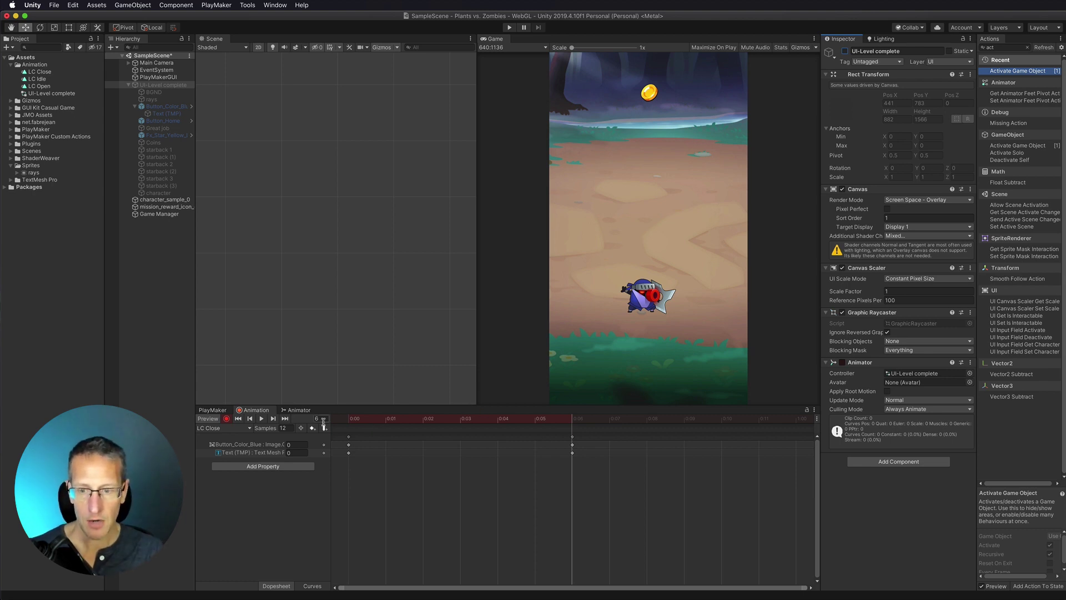
click(226, 419)
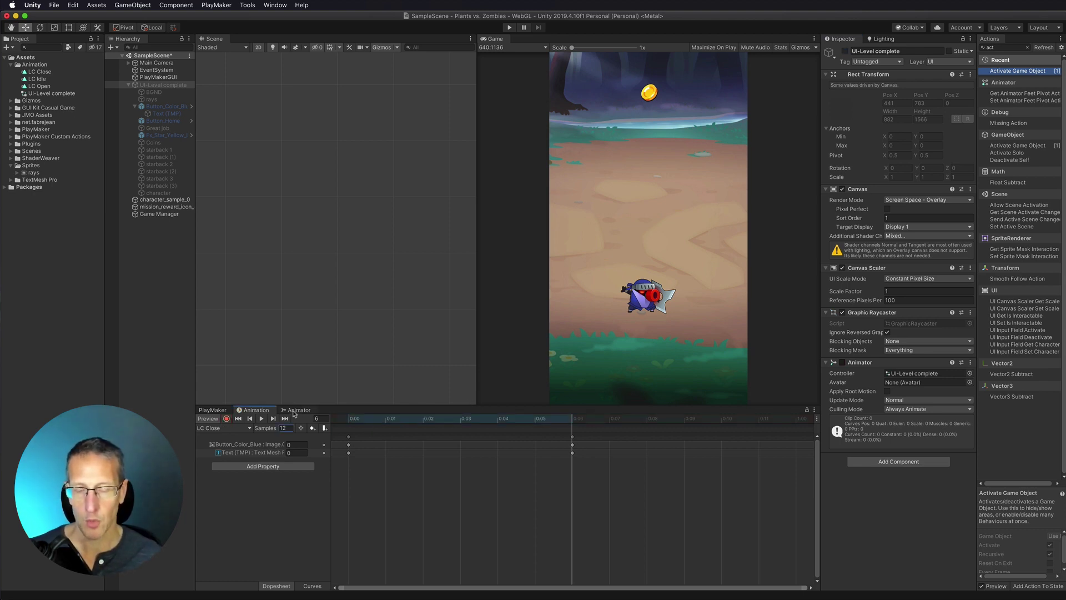
- Align the LC Close state directly beneath LC Idle in the animator graph and turn off Loop Time for the LC Close clip
click(296, 411)
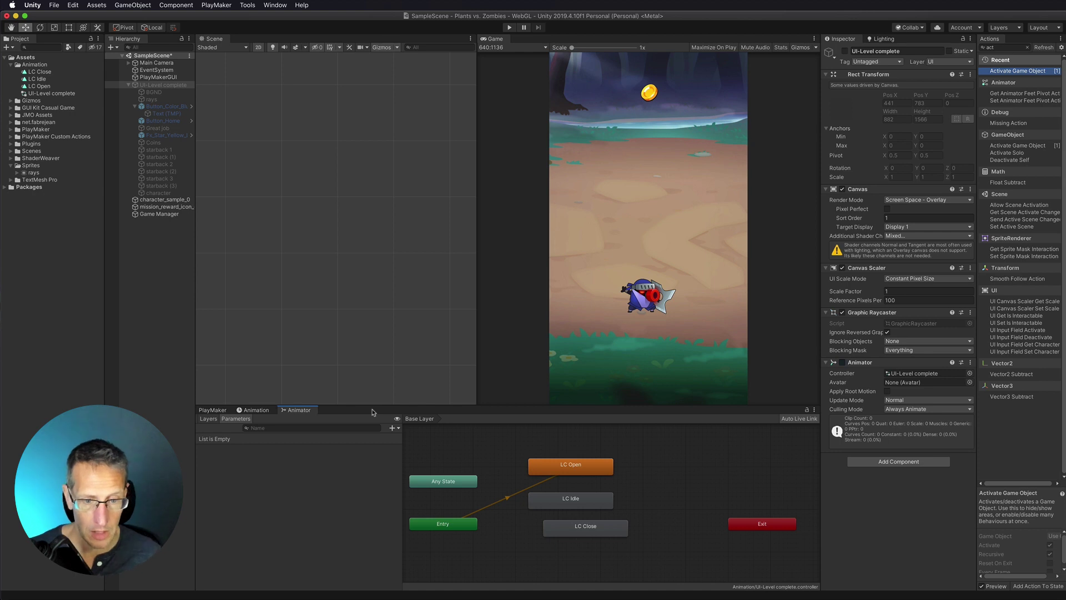
drag(600, 527, 586, 536)
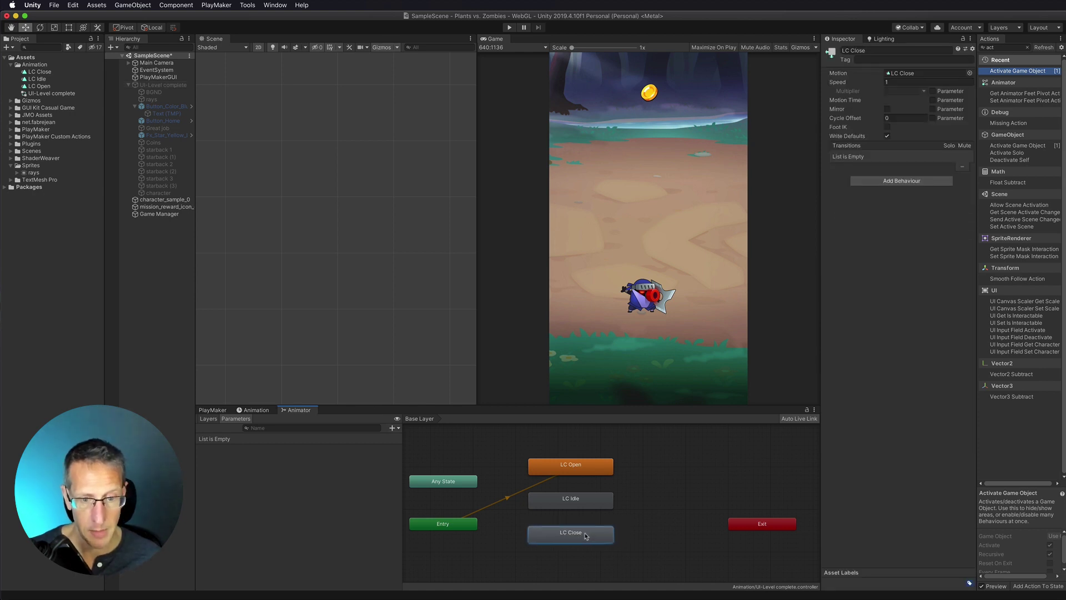
click(573, 468)
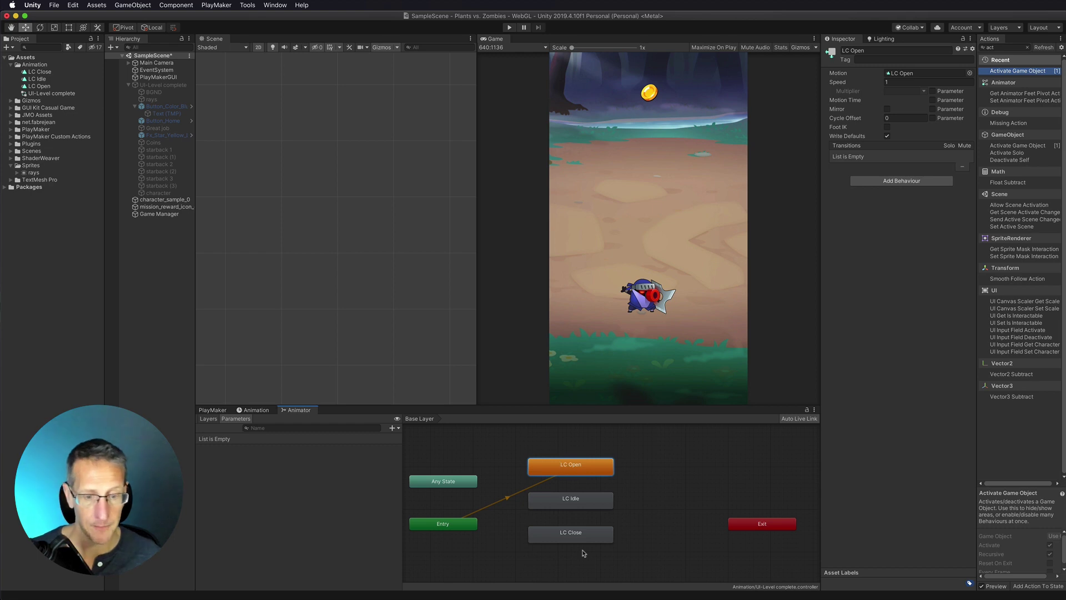
click(570, 537)
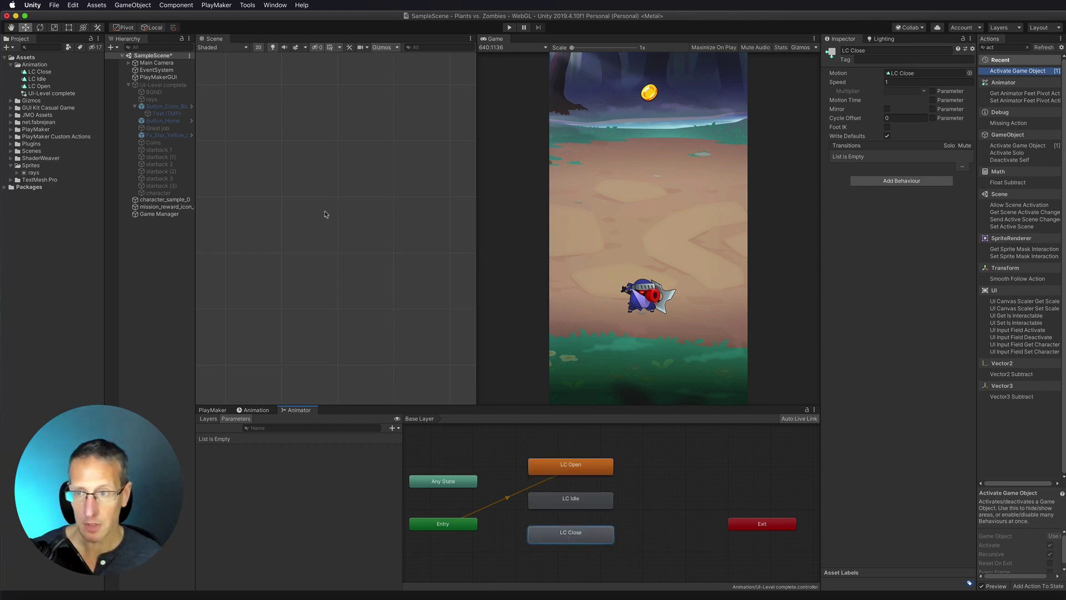
click(39, 72)
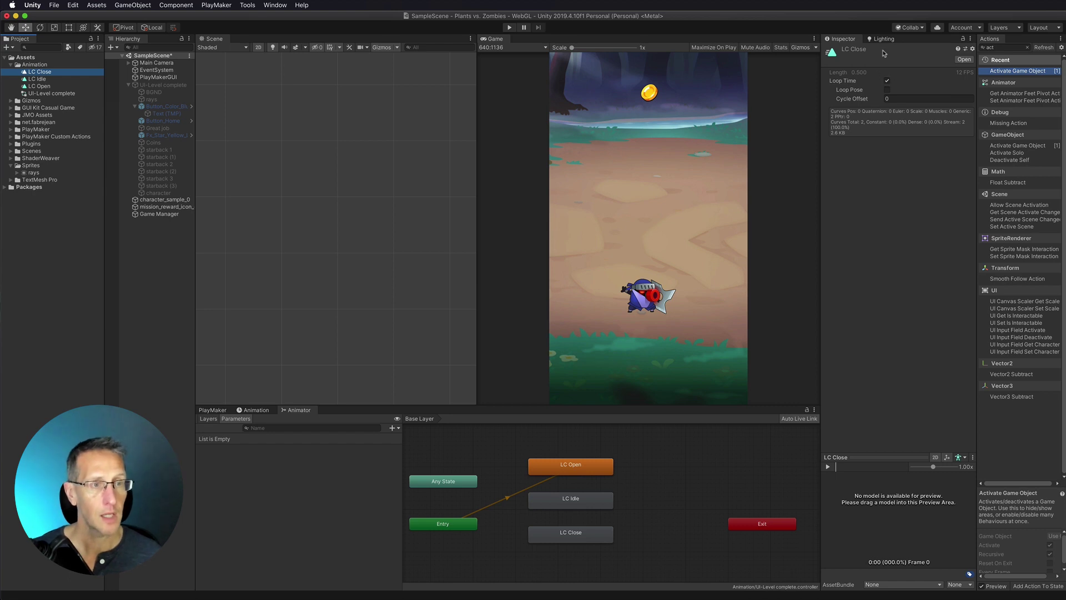
click(887, 81)
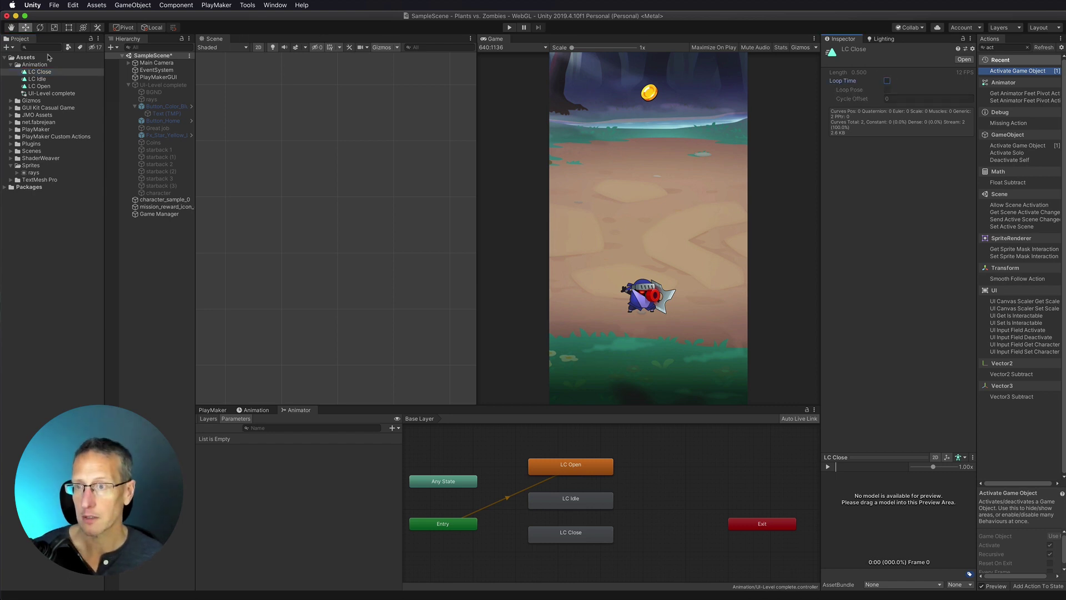
- Make animator transitions from LC Open to LC Idle and from LC Idle to LC Close
click(565, 469)
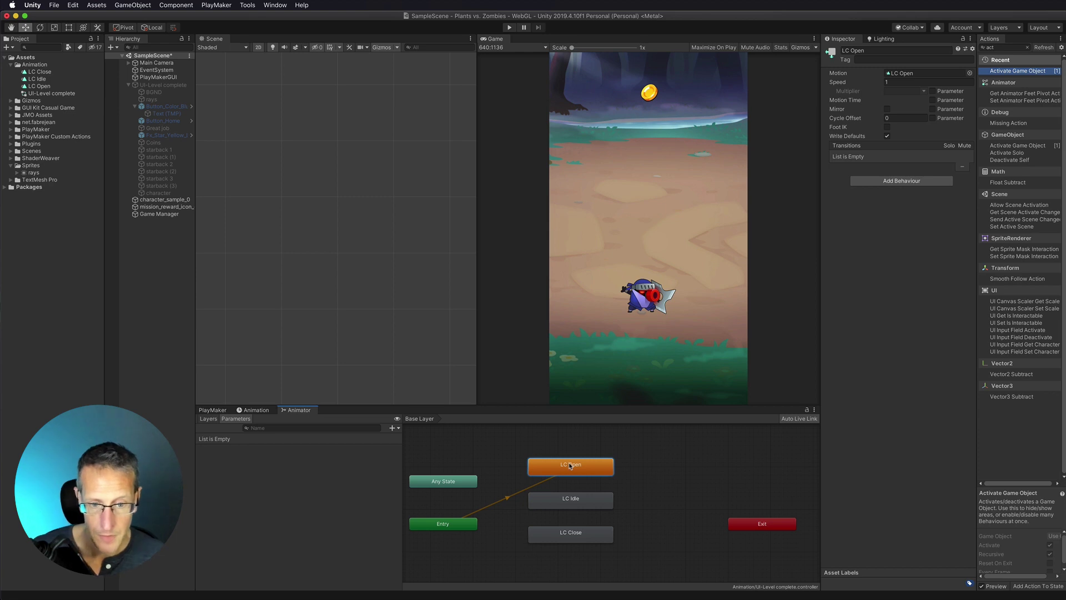
right_click(570, 465)
click(610, 471)
click(570, 498)
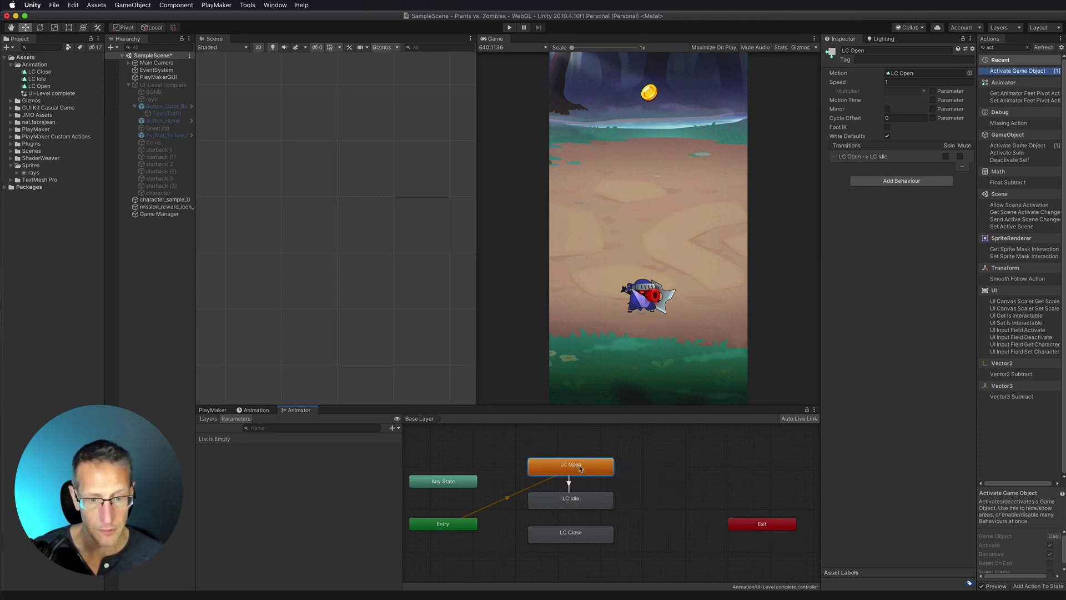
right_click(568, 501)
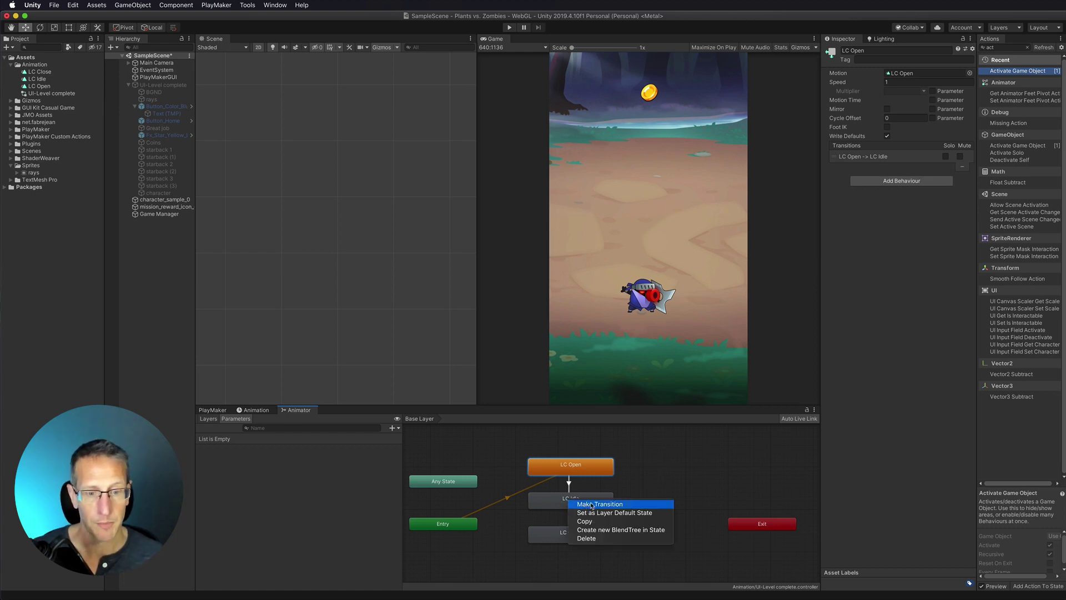
click(592, 504)
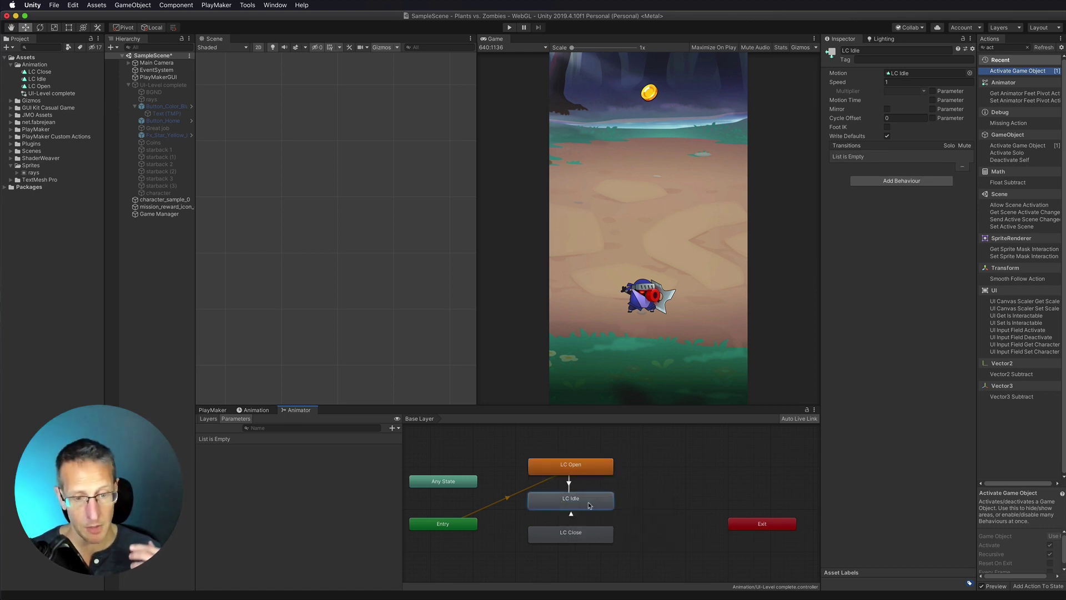
click(575, 535)
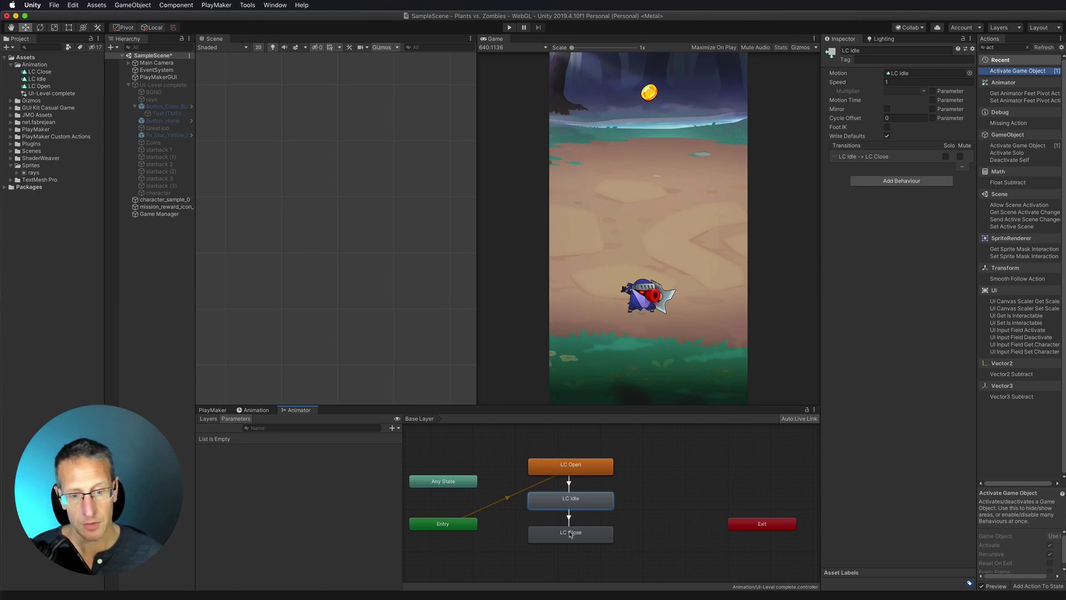
- Make an animator transition from LC Close back to LC Open
right_click(576, 535)
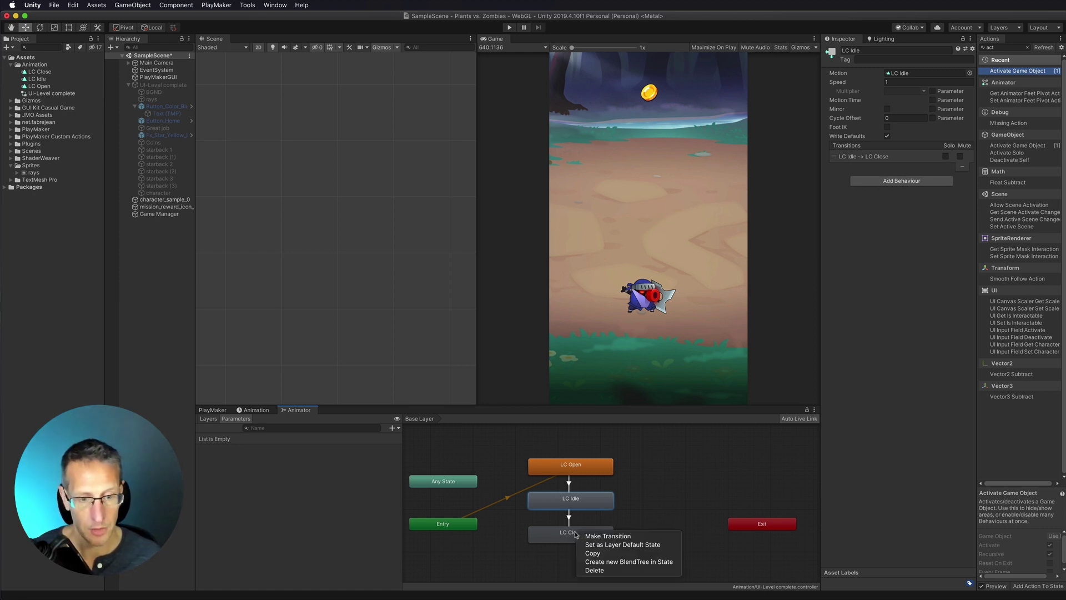
click(593, 535)
click(586, 466)
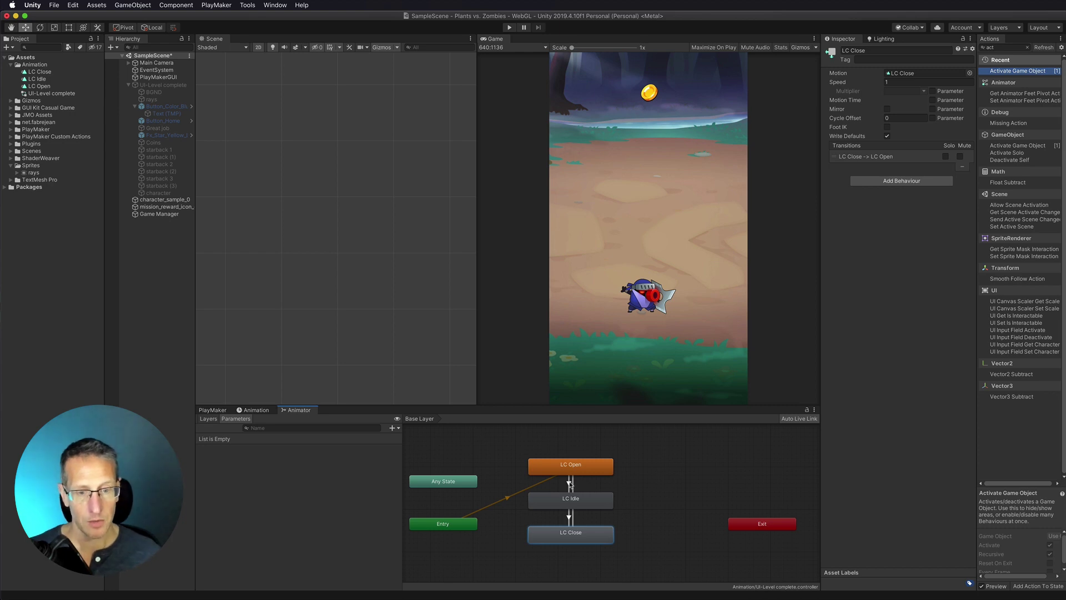
- Set the LC Open to LC Idle transition's duration to 0 and its exit time to 1
click(568, 484)
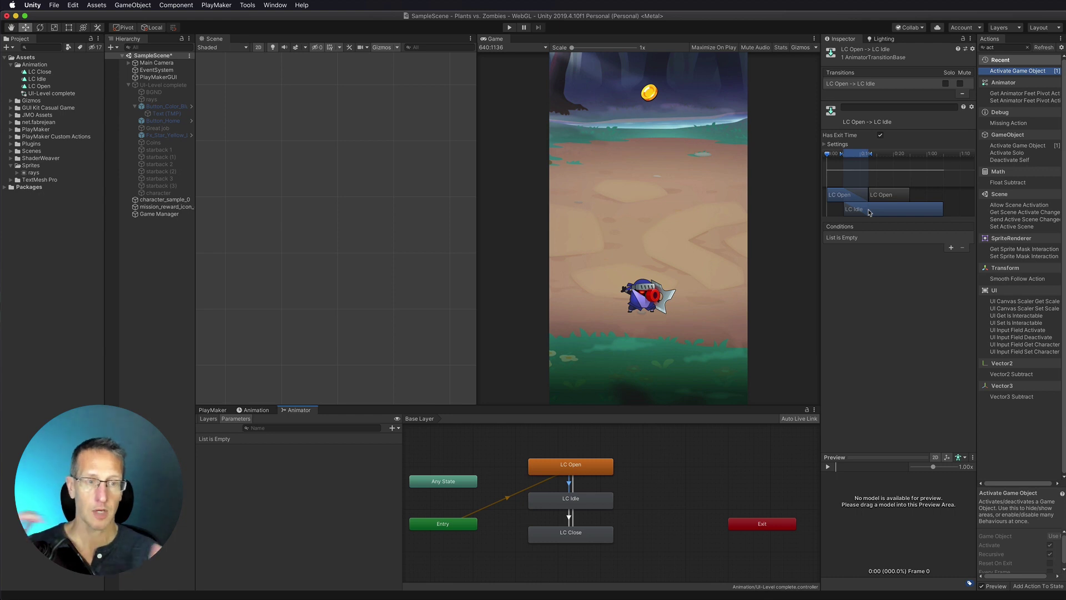
click(824, 145)
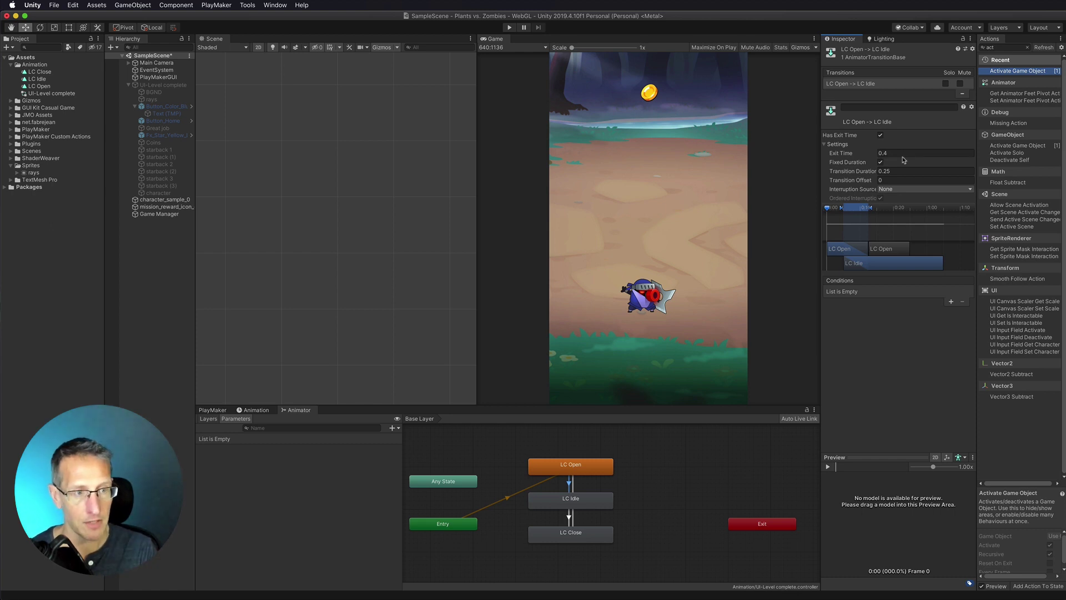
click(912, 171)
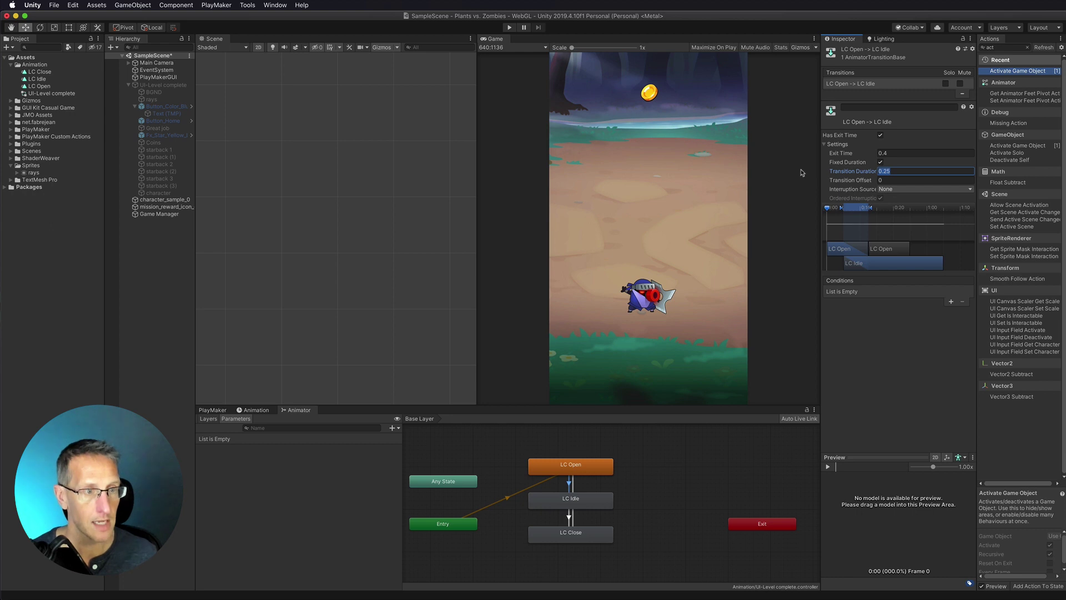
text(0)
click(901, 153)
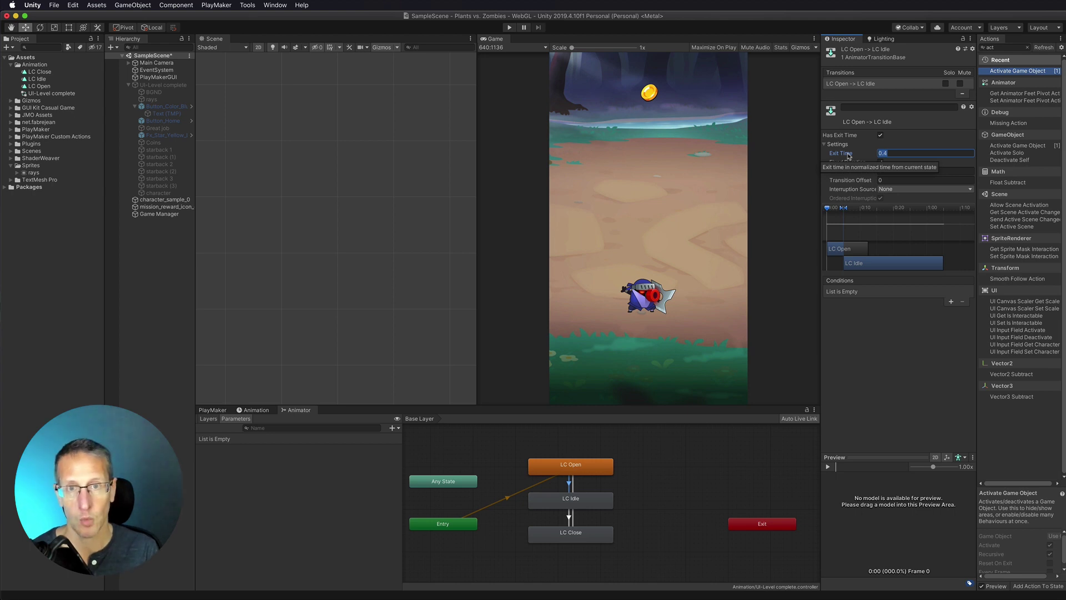
text(1)
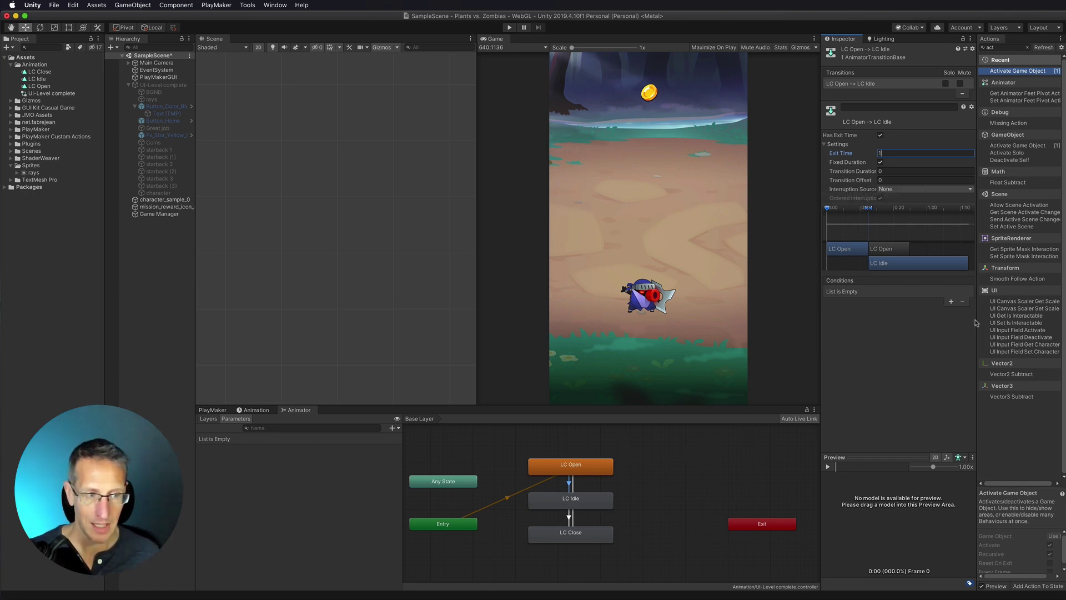
- Turn off Has Exit Time for the LC Idle to LC Close transition
click(569, 517)
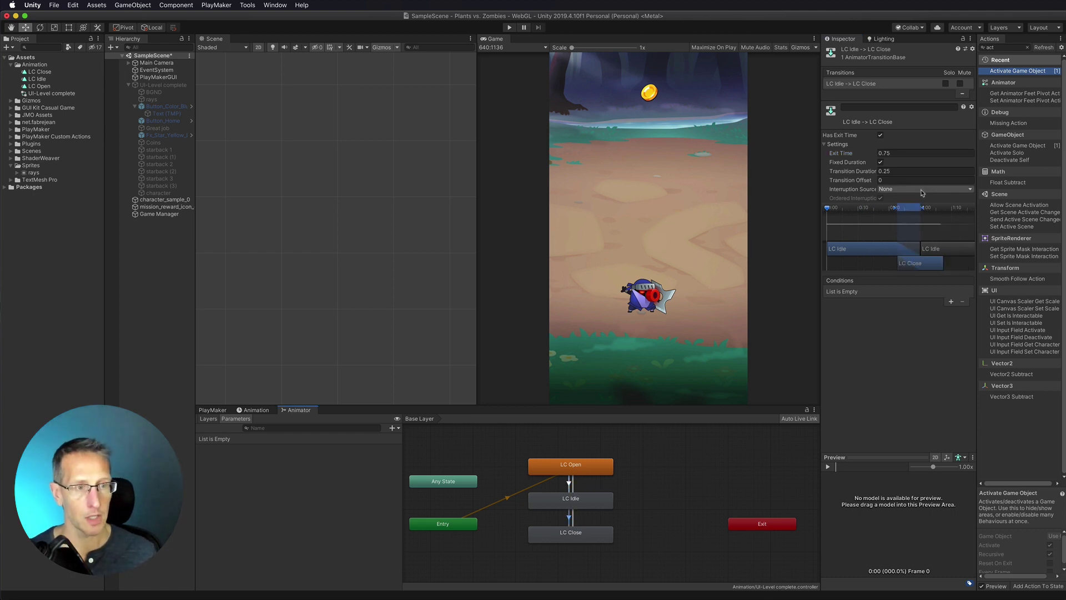
click(880, 136)
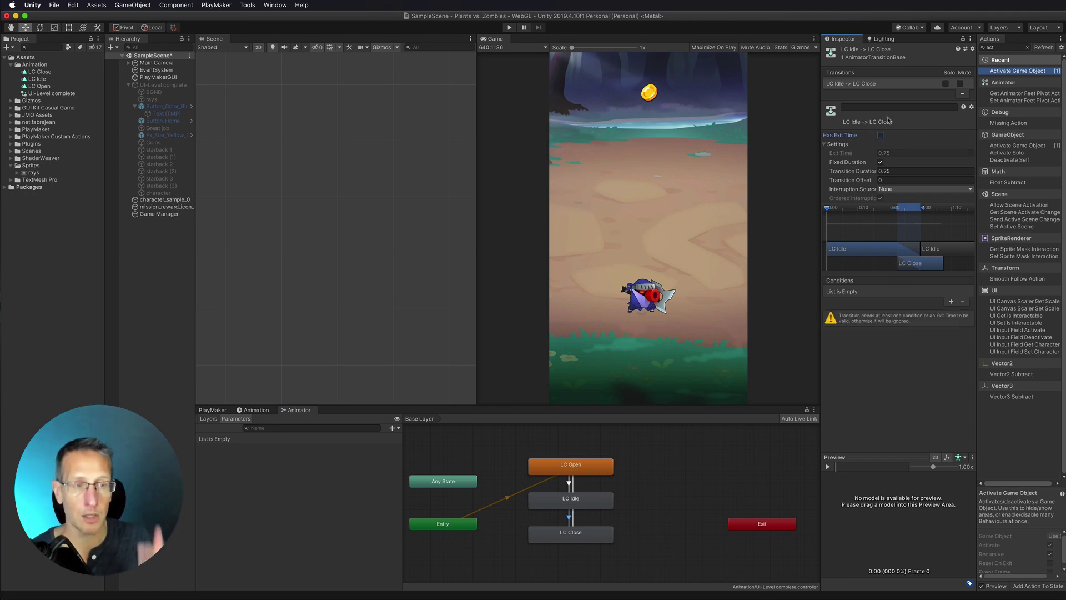
click(847, 172)
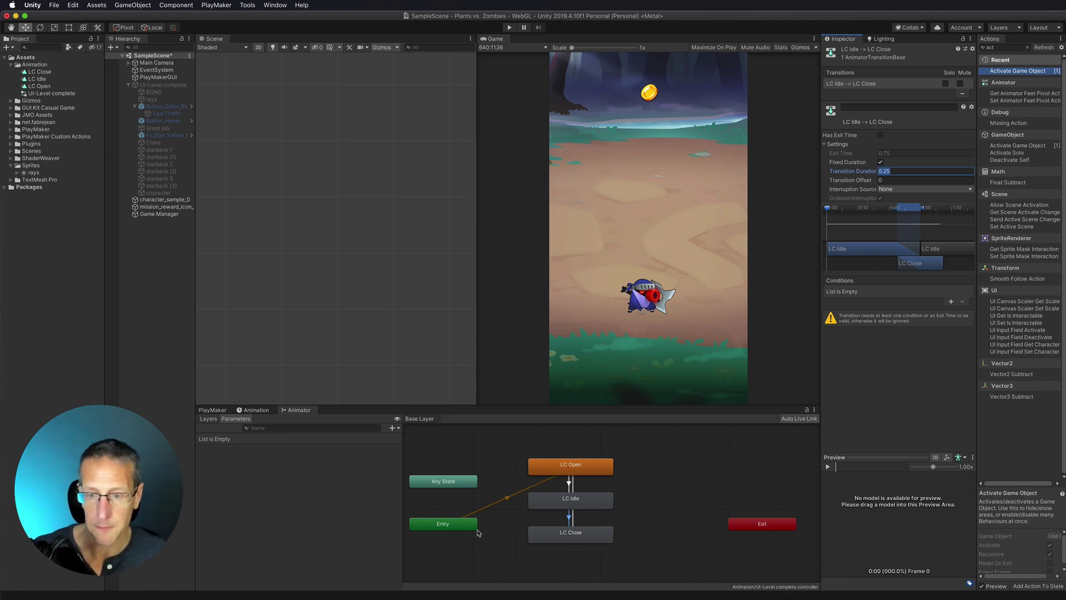
- Add a Bool parameter named LCClose and make LCClose true the condition of the LC Idle to LC Close transition
click(249, 418)
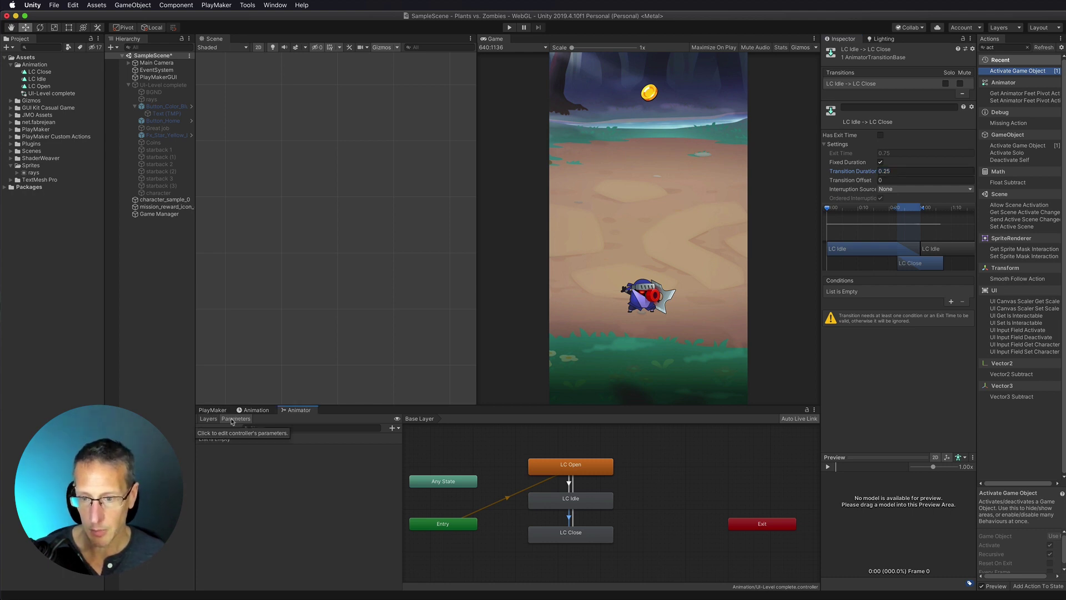
click(392, 429)
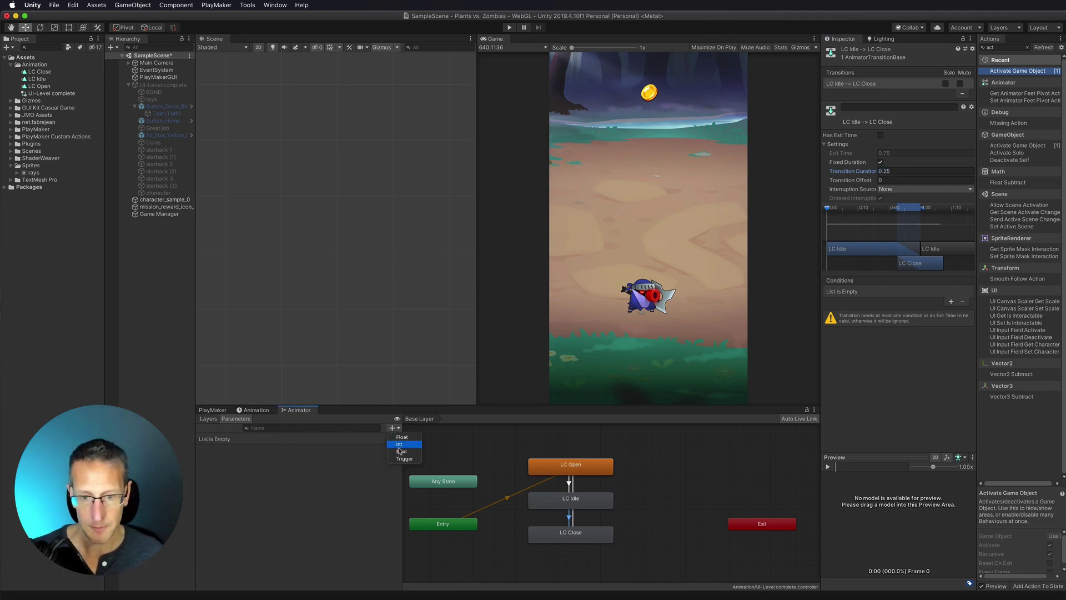
click(405, 452)
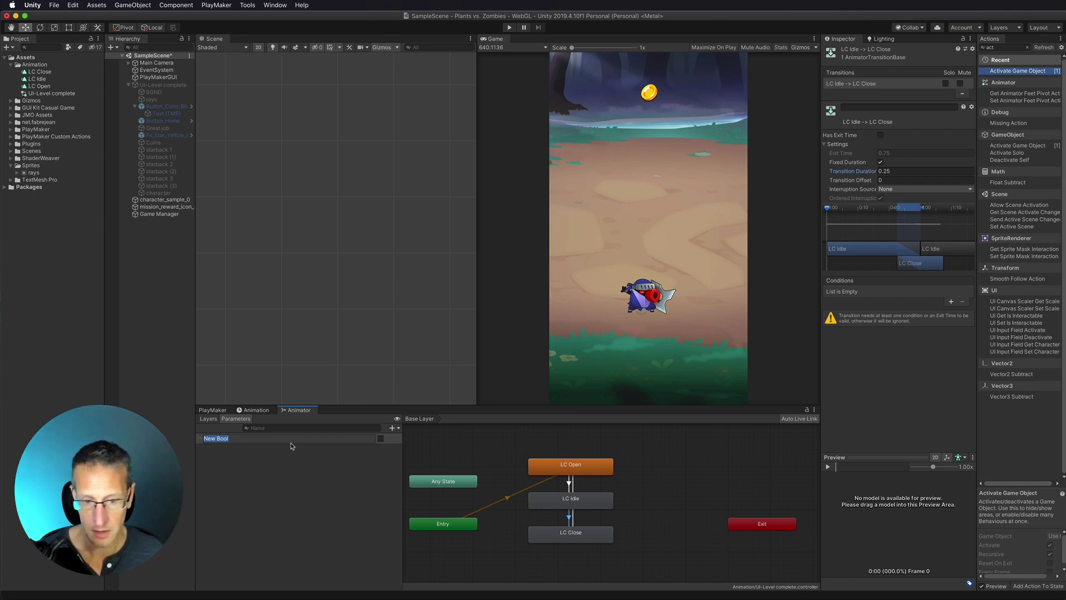
text(L)
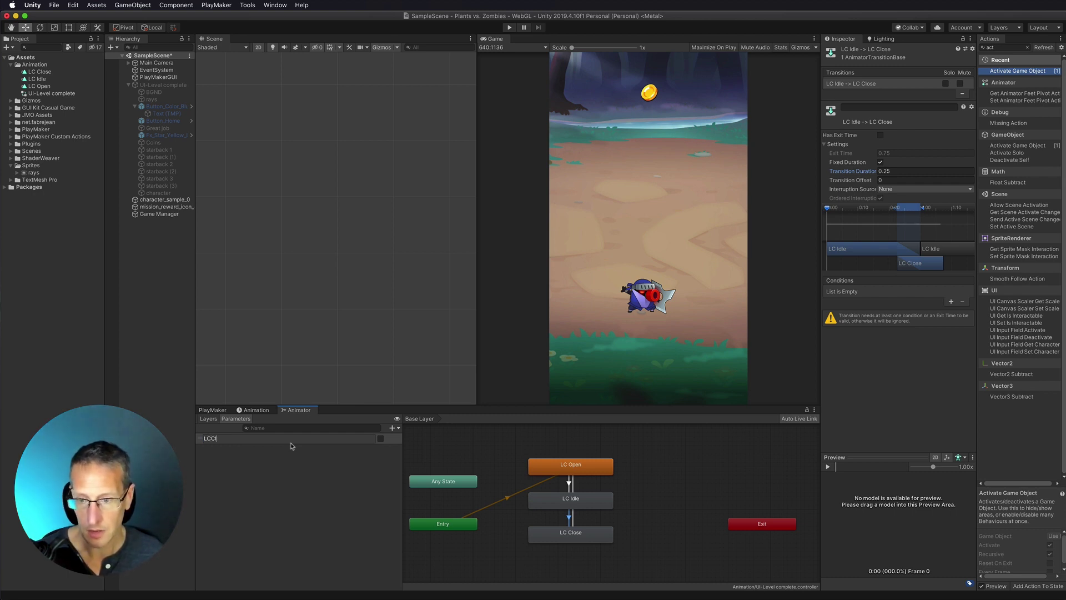
text(CClose)
key(Return)
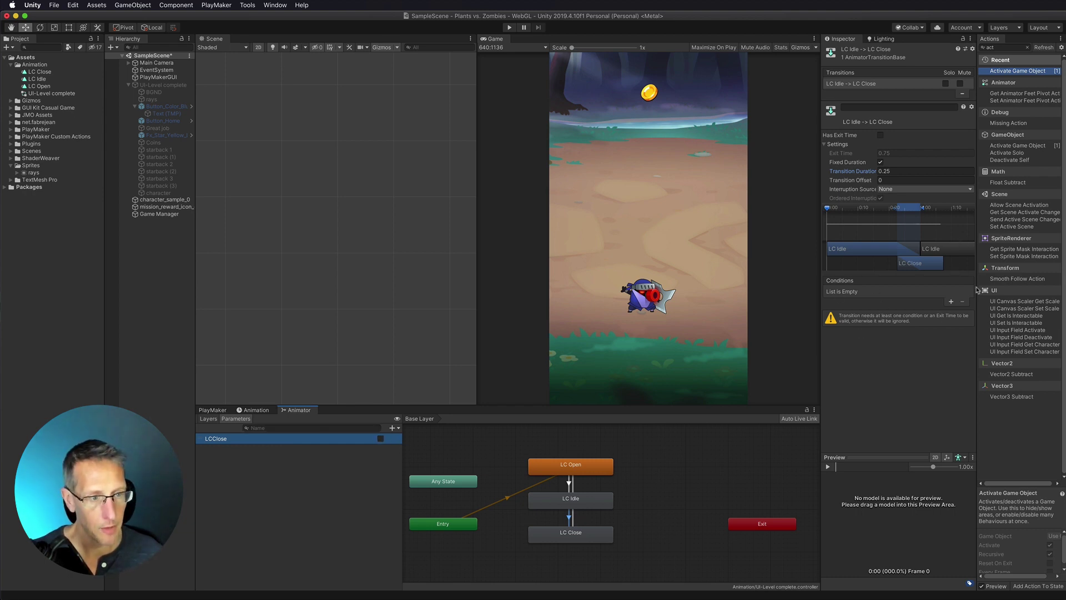
click(952, 302)
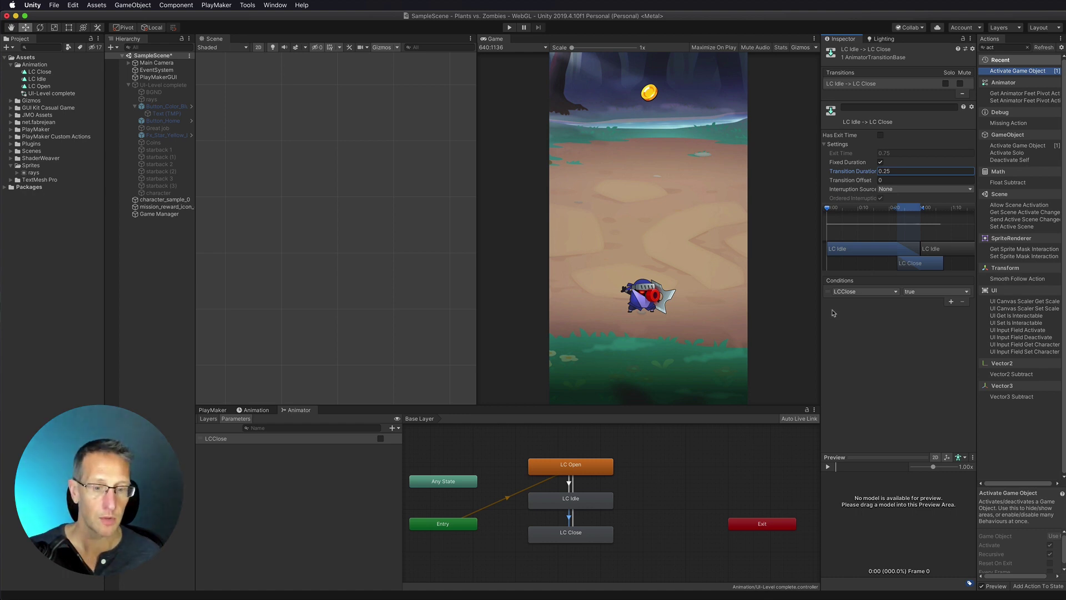
- Give the LC Close to LC Open transition a duration of 0 and an exit time of 1, with Has Exit Time off
click(572, 519)
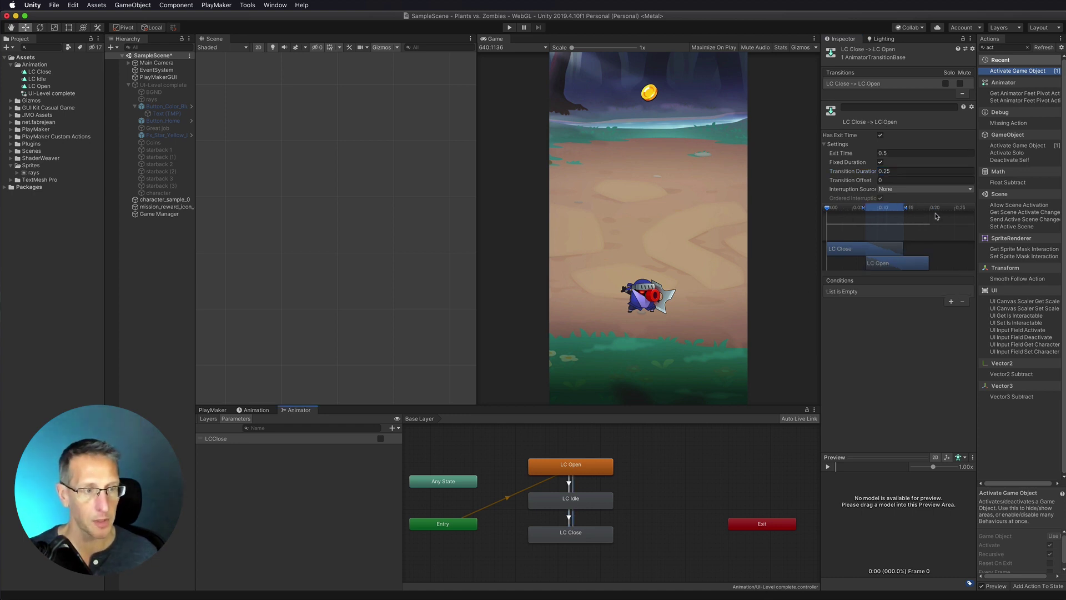
click(879, 136)
click(879, 136)
click(877, 171)
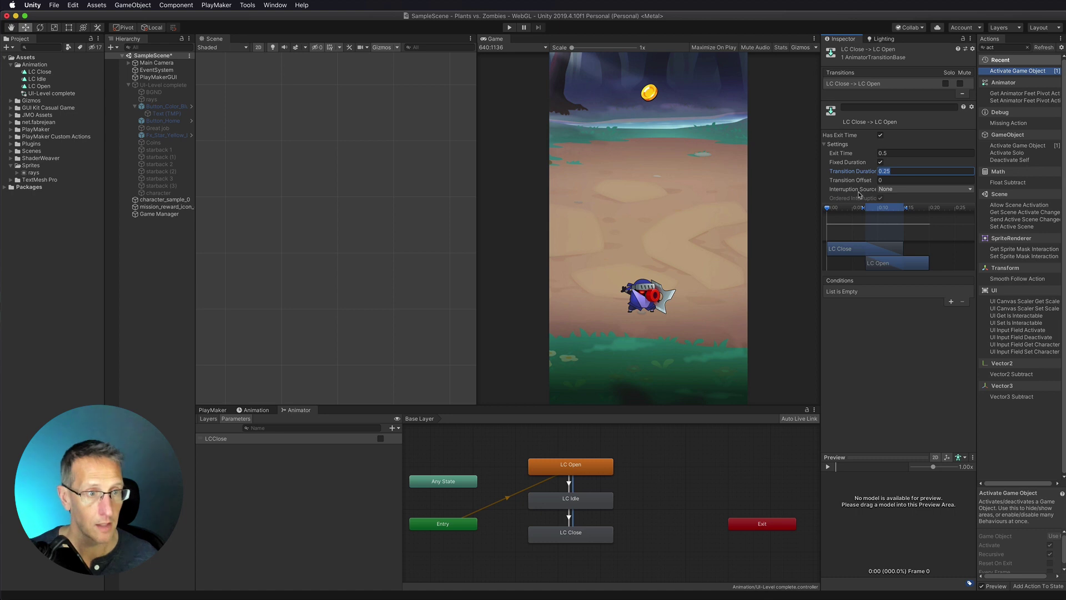
text(0)
click(892, 153)
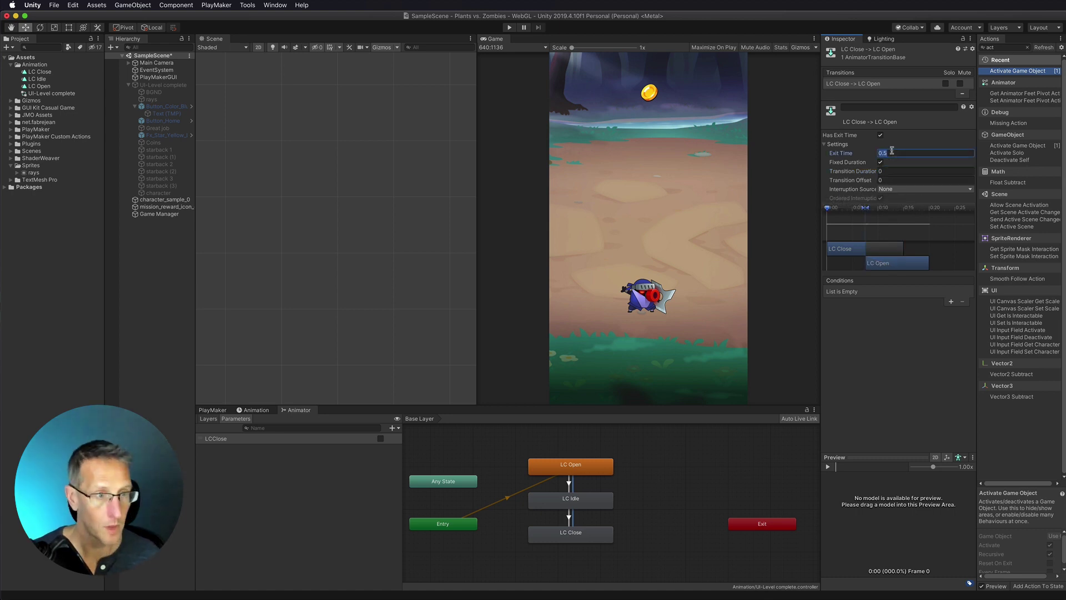
text(1)
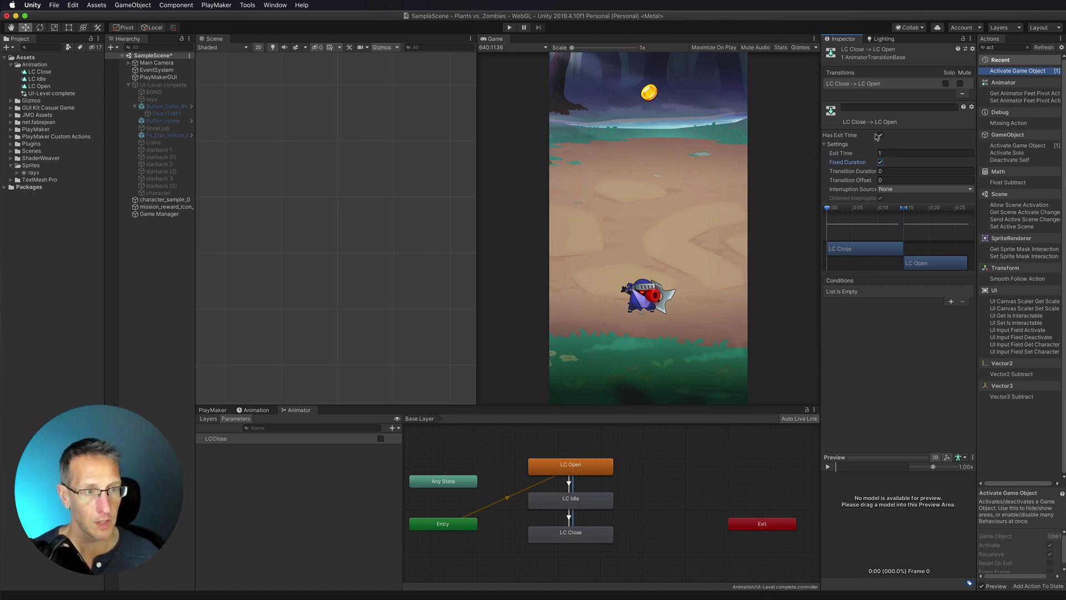
click(880, 134)
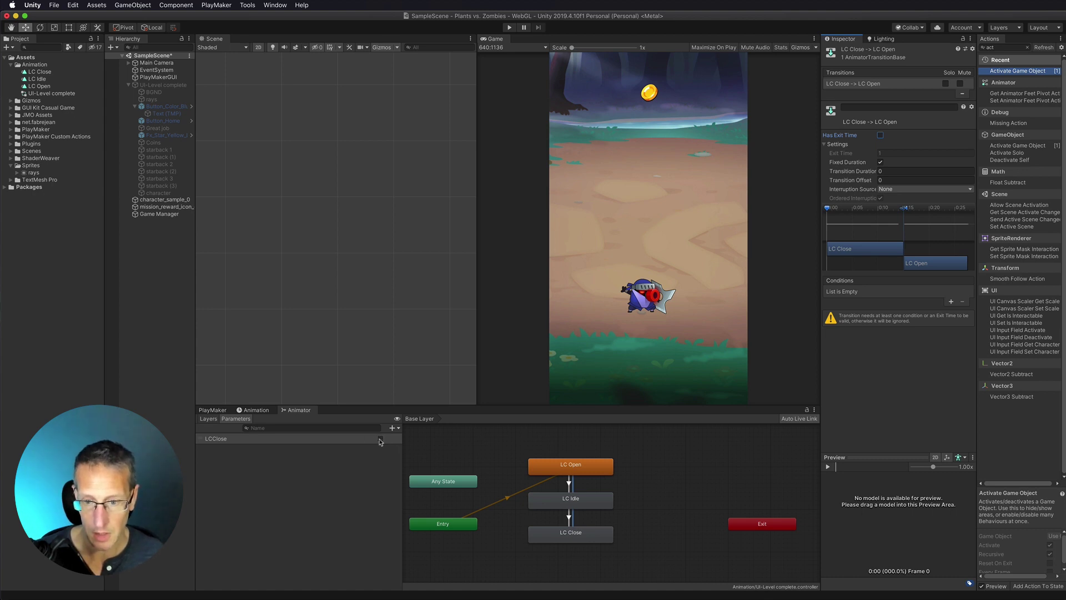
- Add a second Bool animator parameter named LCOpen
click(394, 428)
click(401, 451)
text(LCOpen)
click(355, 470)
- Add a condition to the LC Close to LC Open transition that requires LCOpen to be true
click(572, 489)
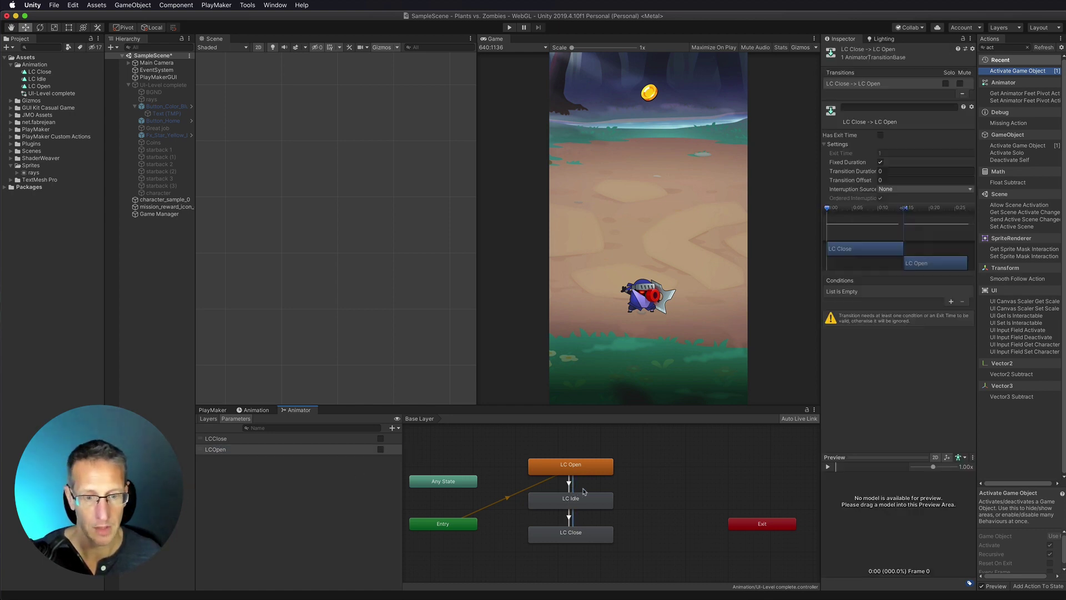
click(951, 301)
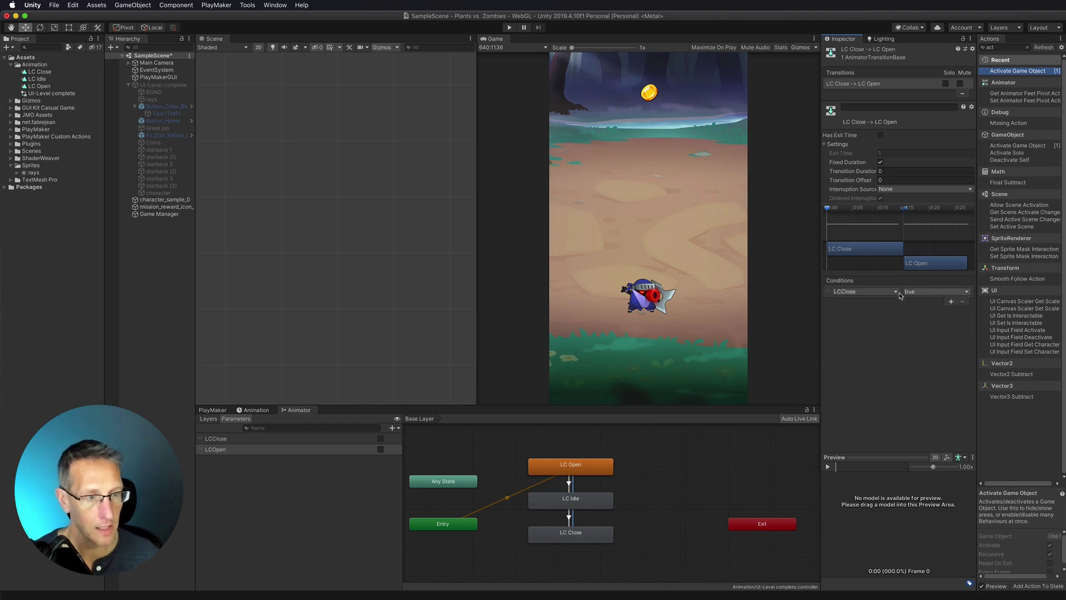
click(863, 292)
click(849, 330)
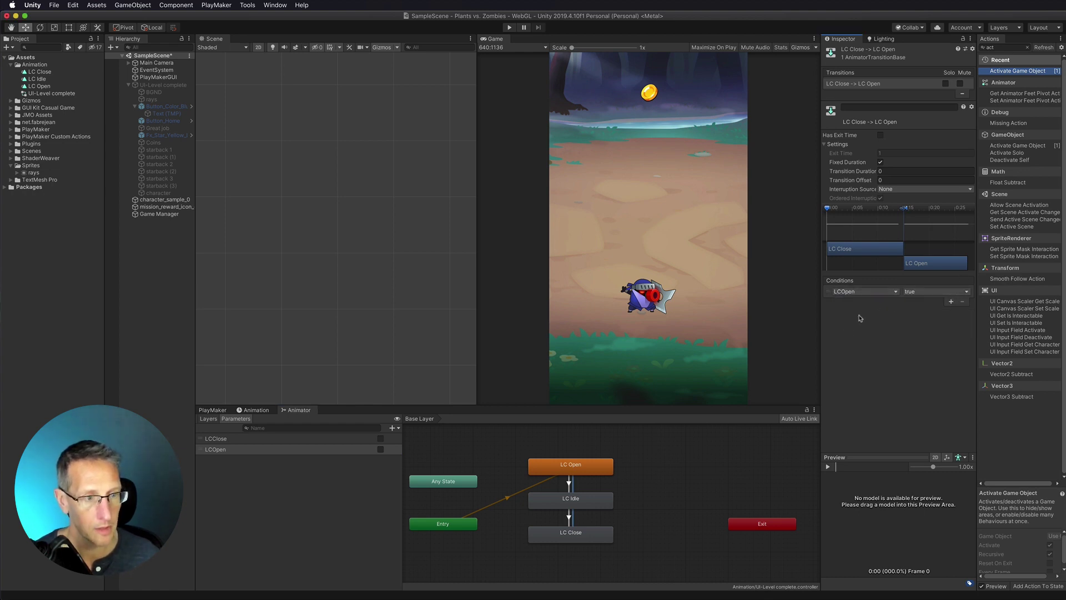
click(547, 456)
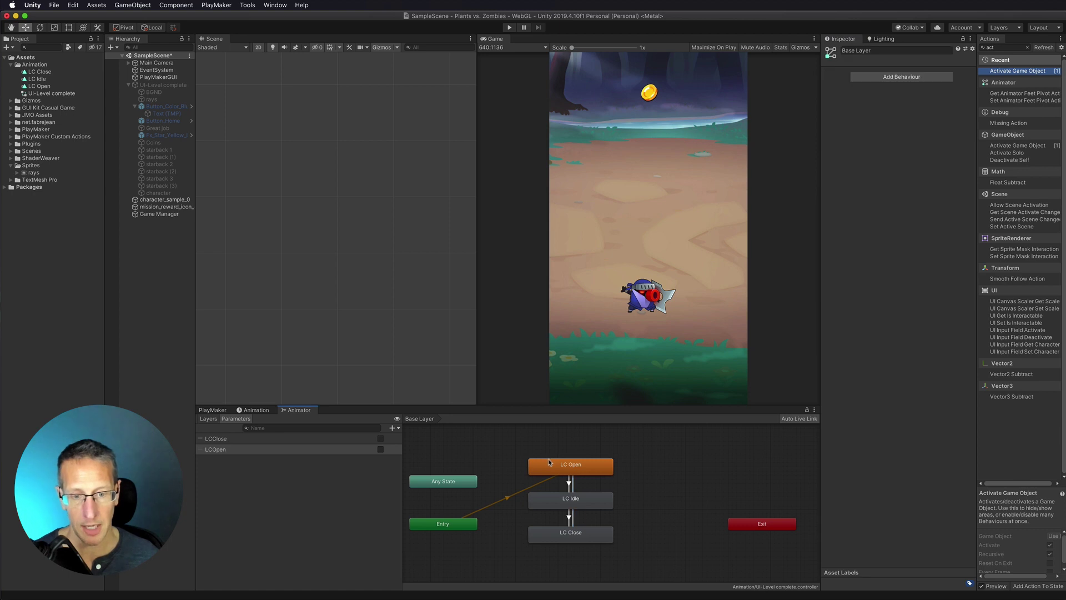
click(563, 470)
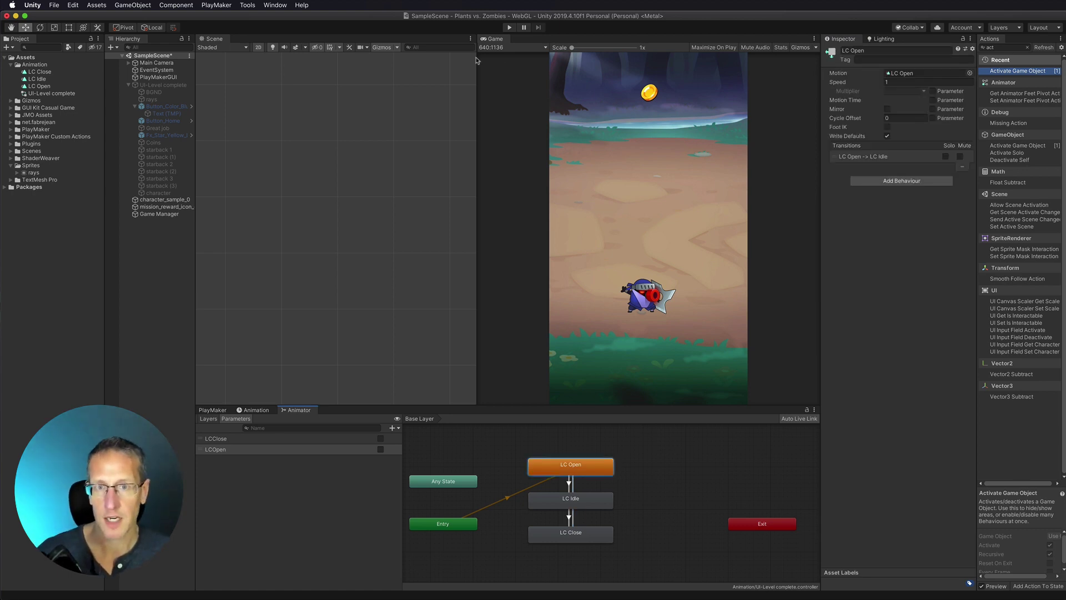
- Add an Activate Game Object action targeting UI-Level complete to the Open LC UI state of the Game Manager FSM
click(150, 215)
click(213, 411)
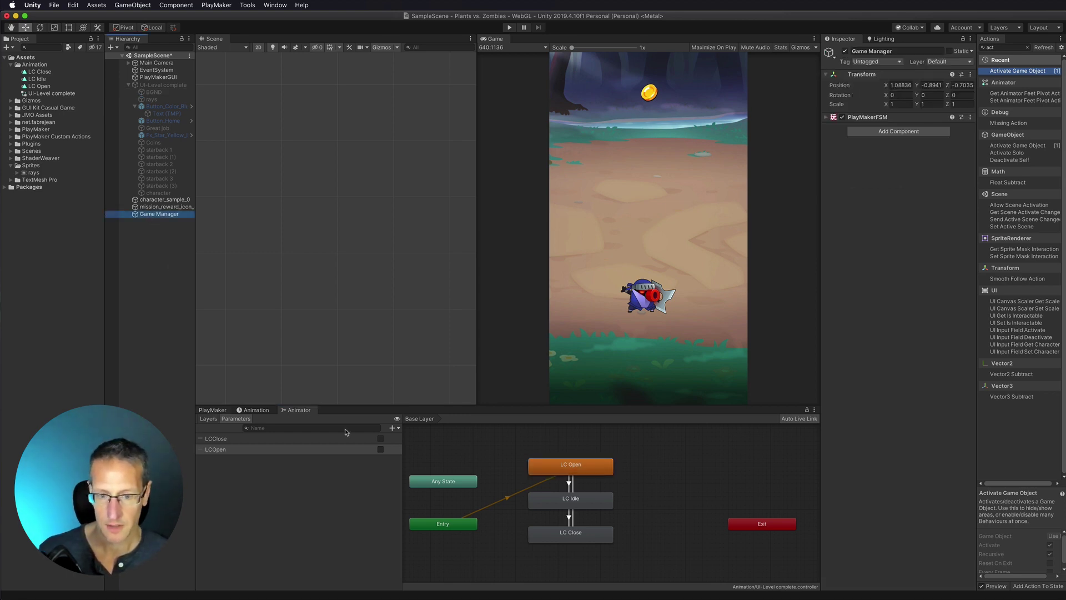
click(456, 481)
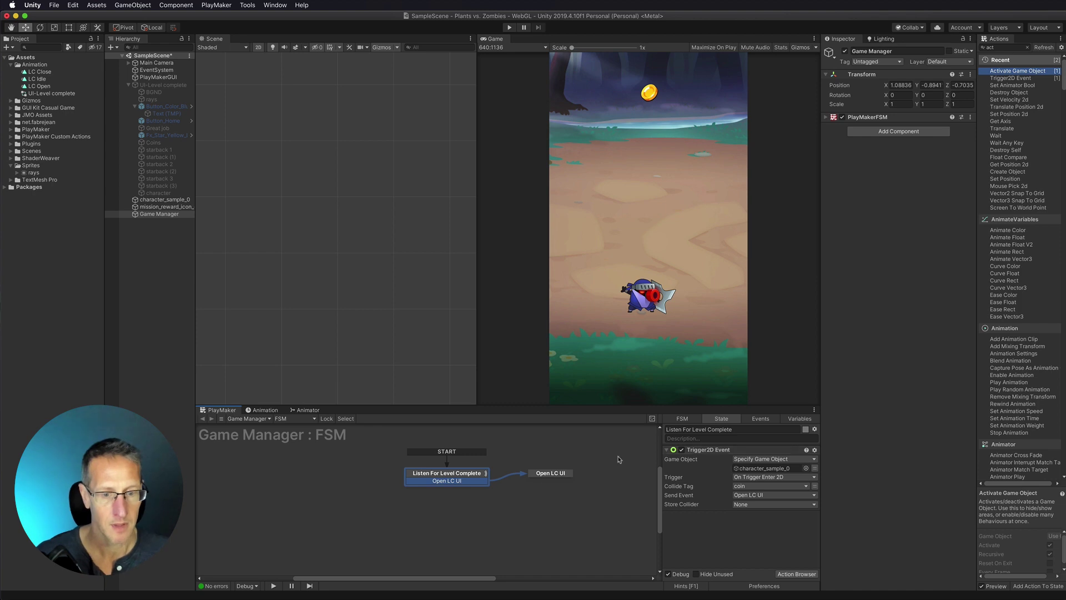
click(561, 475)
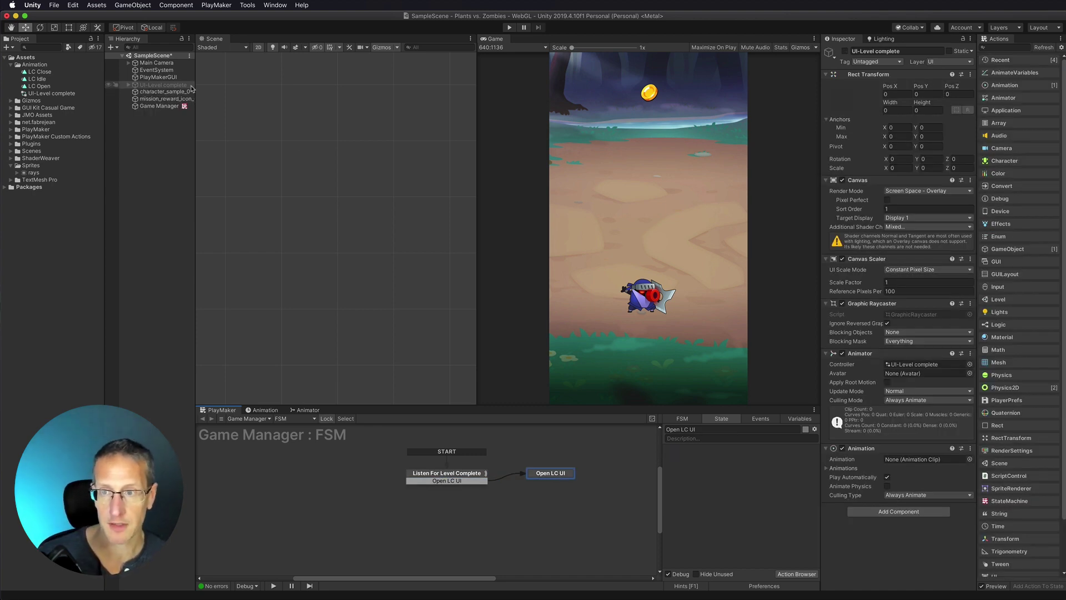
click(1002, 47)
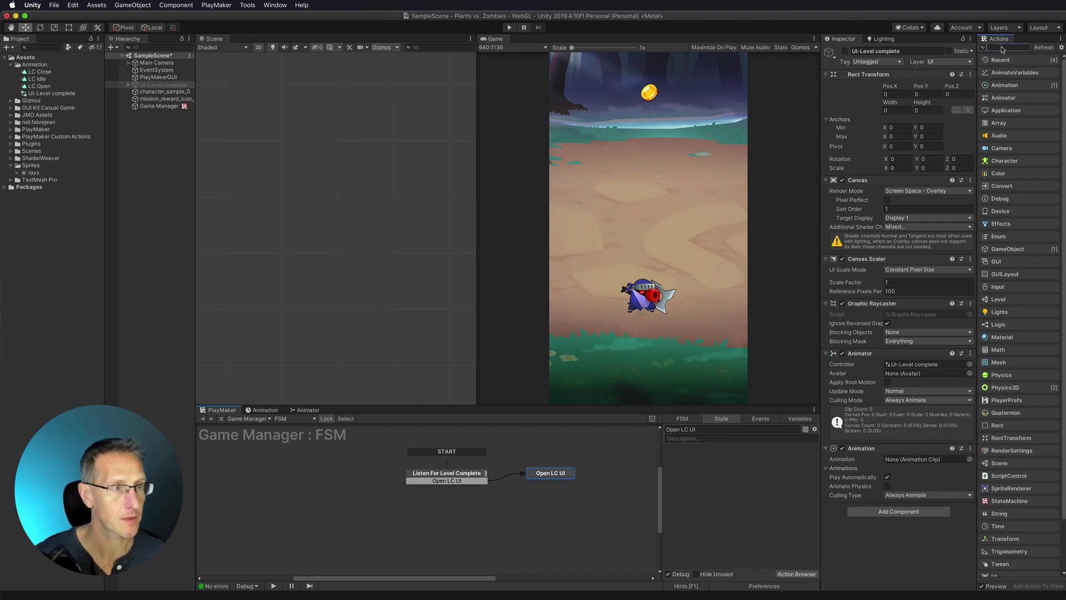
text(act)
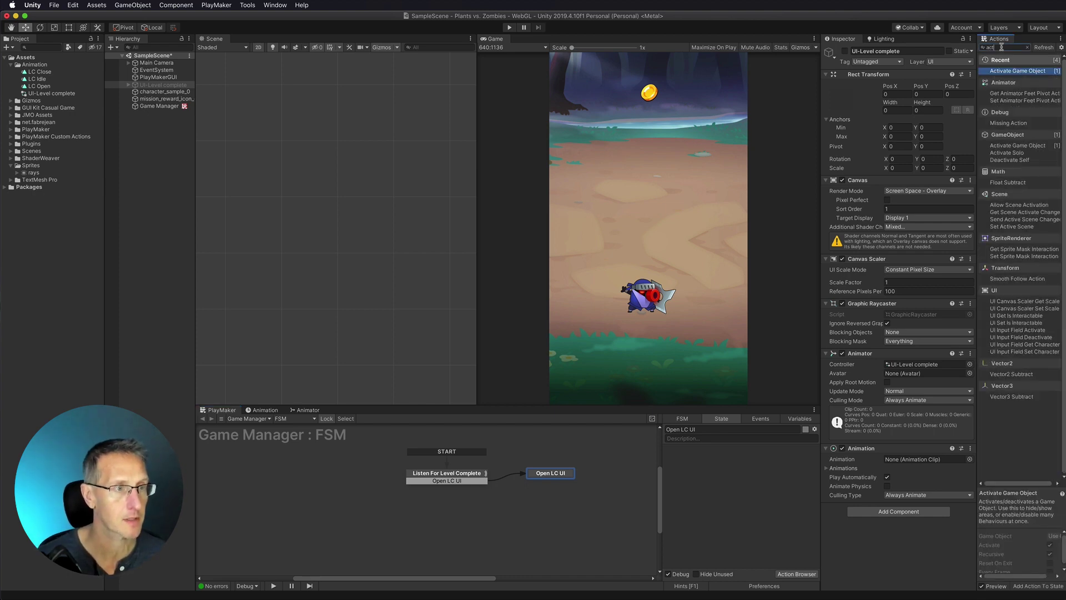
double_click(1022, 73)
click(739, 460)
click(766, 466)
drag(166, 85, 769, 468)
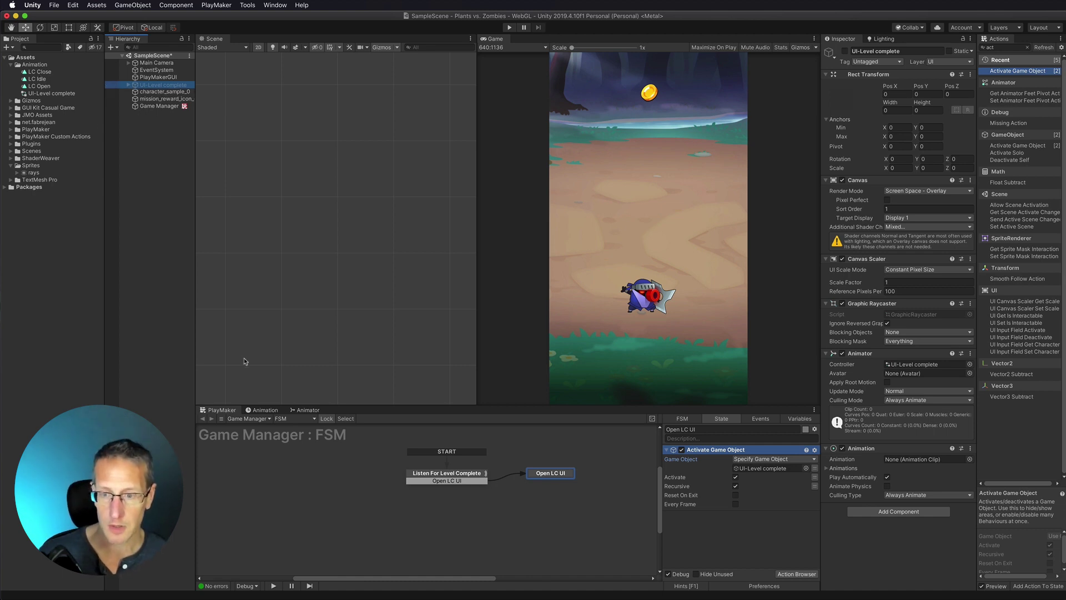
- Check the default LC Open state in the animator graph and return to the Game Manager FSM
click(307, 410)
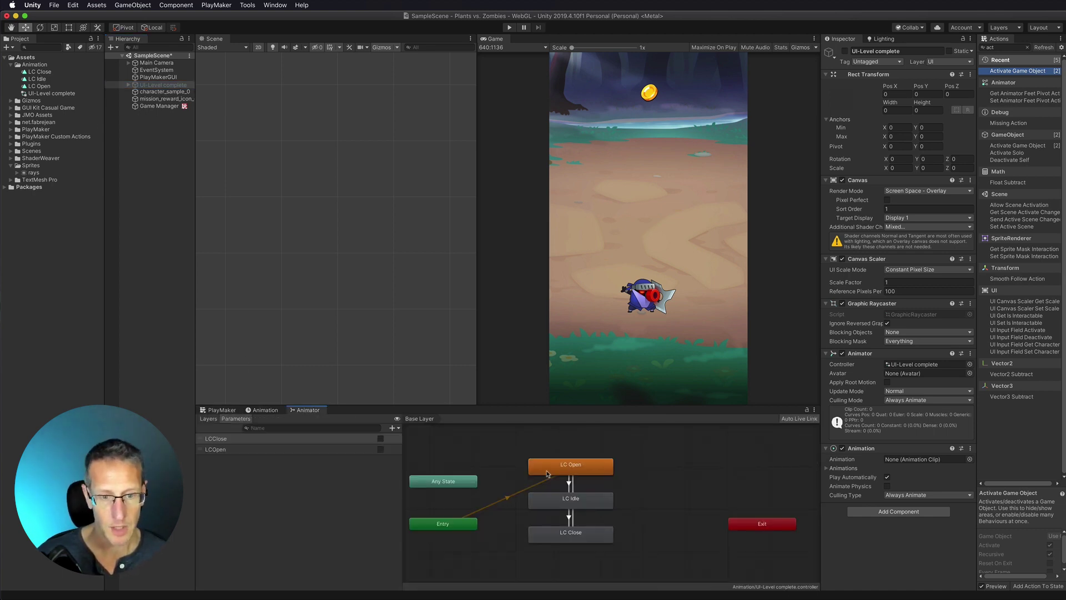
click(577, 468)
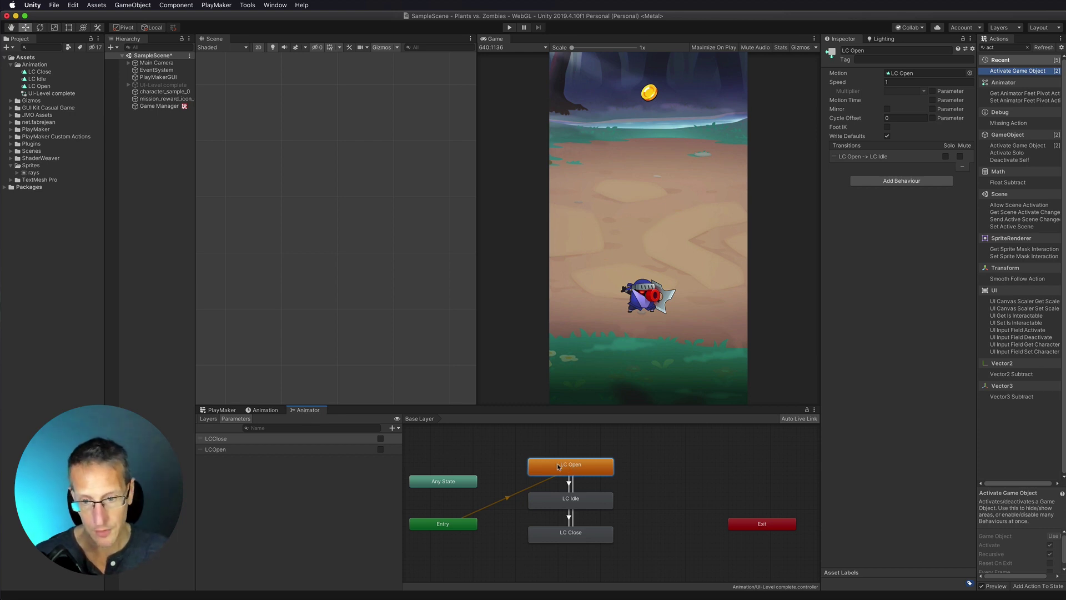
click(214, 410)
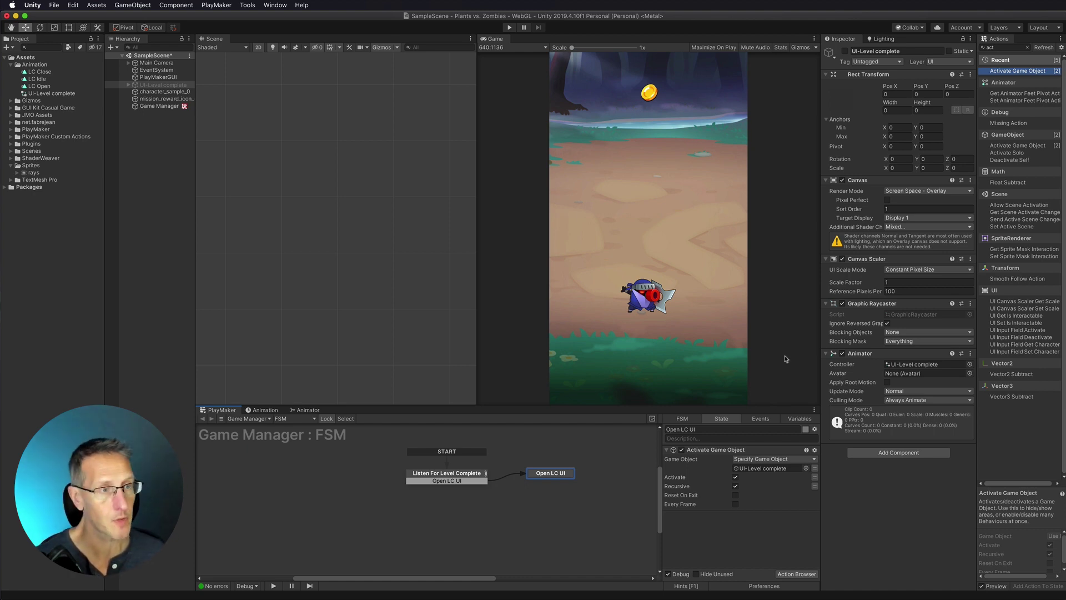
- Add a Play Animation action to the Open LC UI state, with UI-Level complete as its specified game object
click(994, 47)
key(BackSpace)
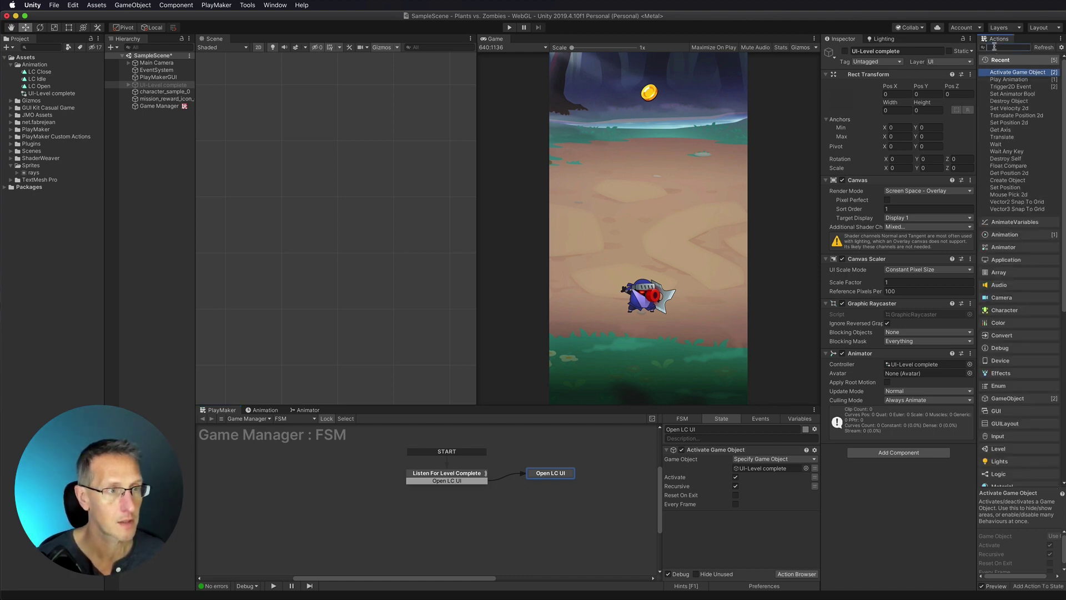
click(1016, 235)
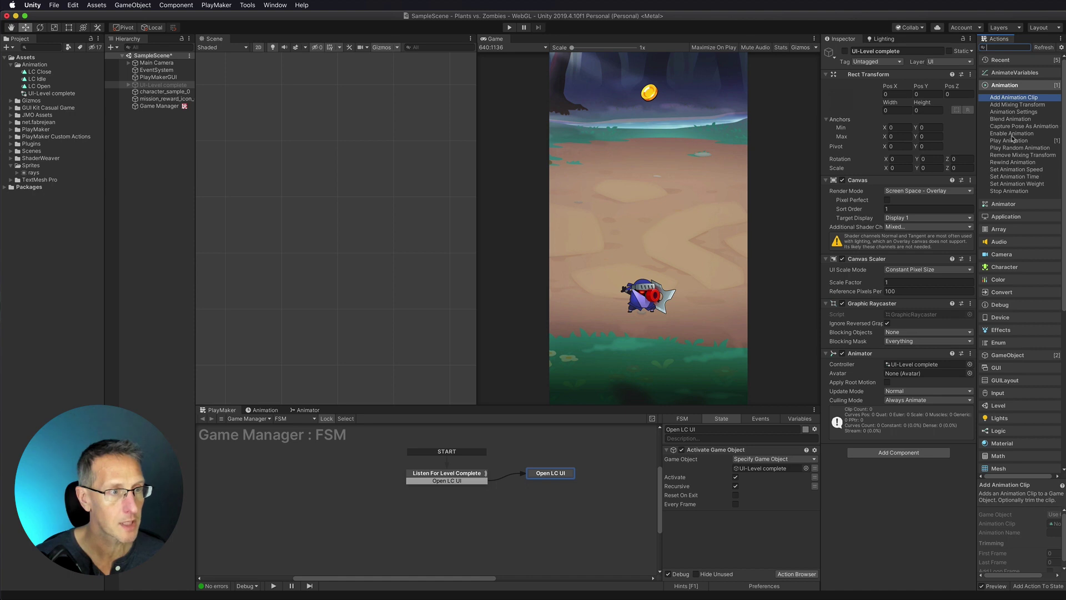
drag(1021, 141, 742, 508)
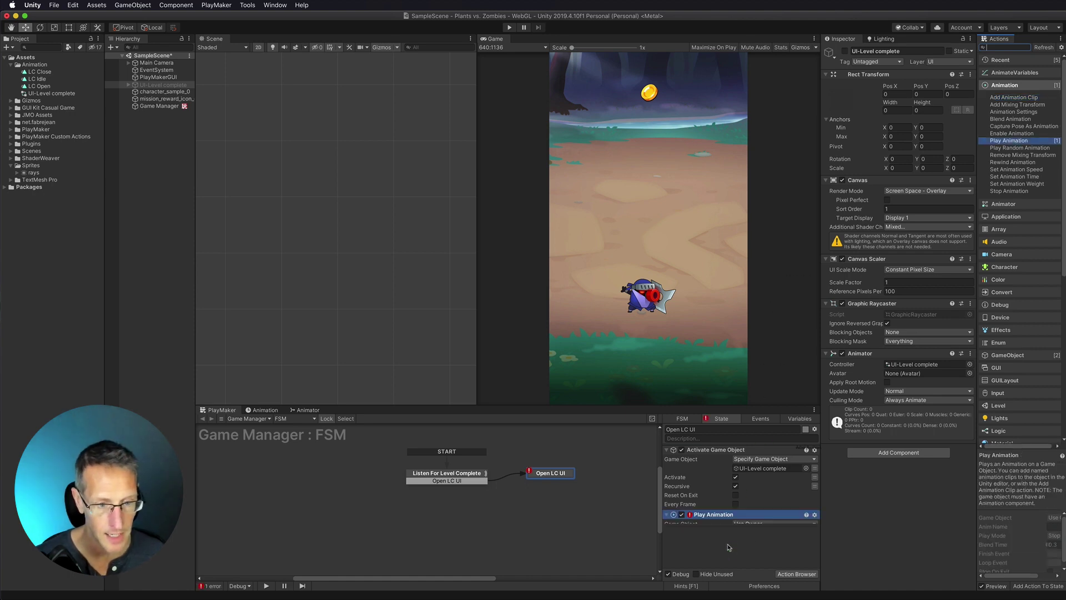
scroll(705, 533, down, 2)
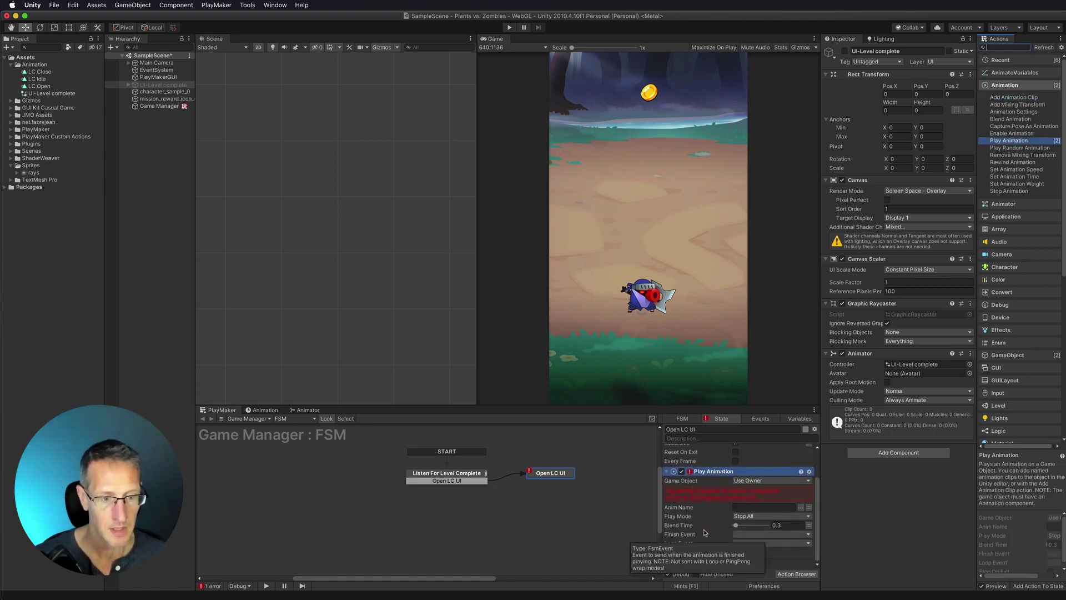
click(759, 482)
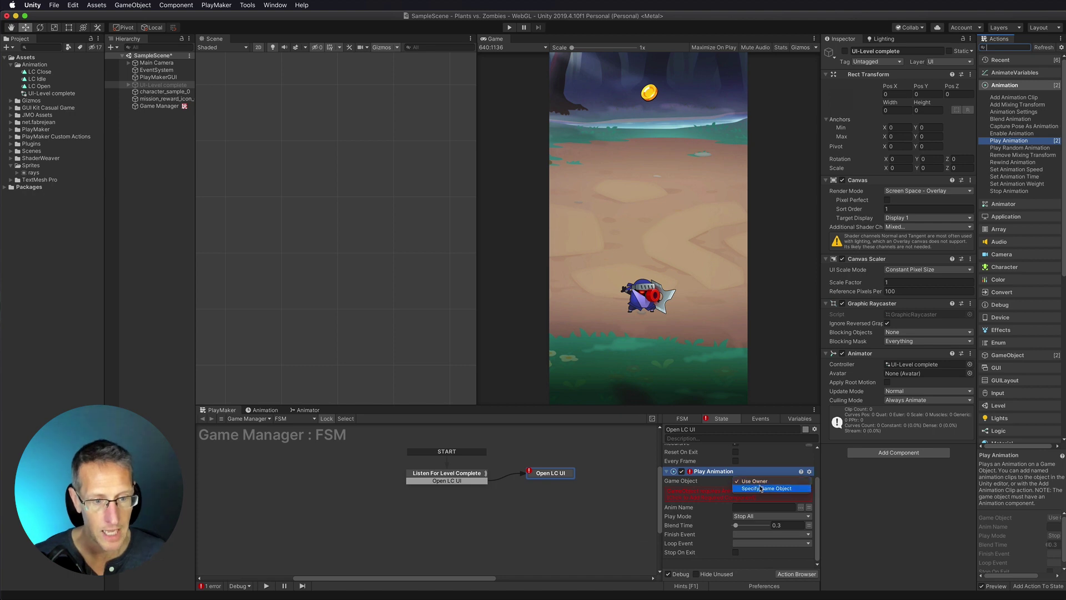
click(766, 488)
drag(158, 85, 764, 499)
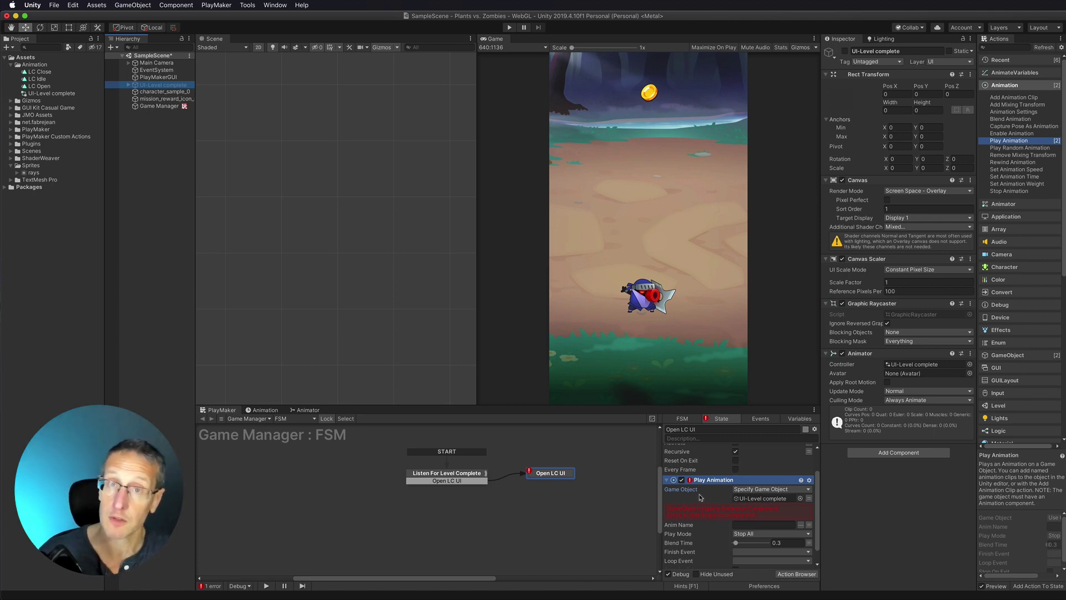
- Add the required Animation component to UI-Level complete and set the Play Animation action's Anim Name to LC Open
click(722, 515)
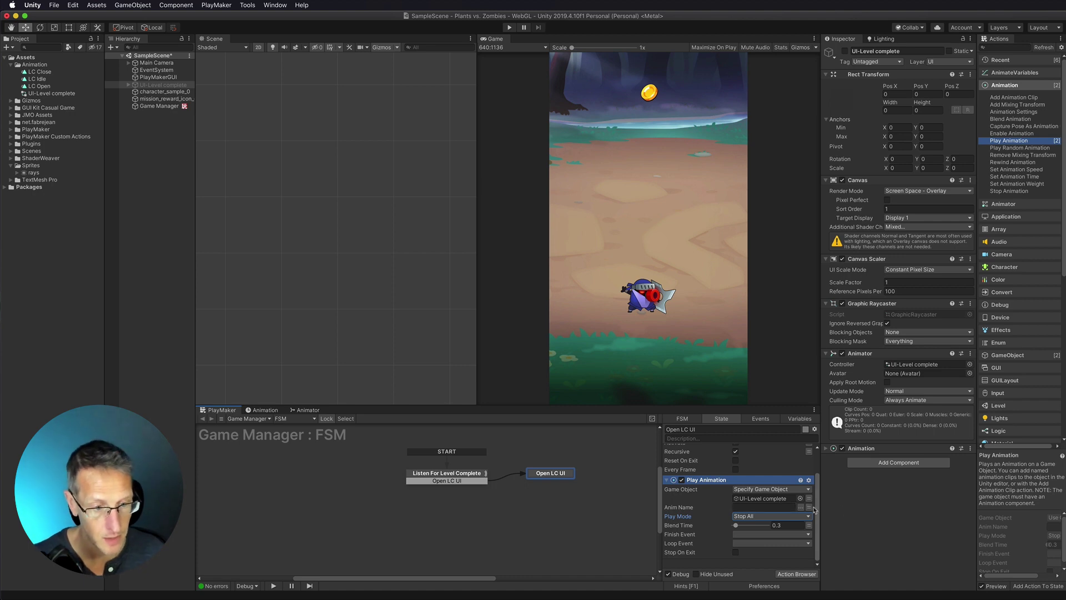
click(800, 507)
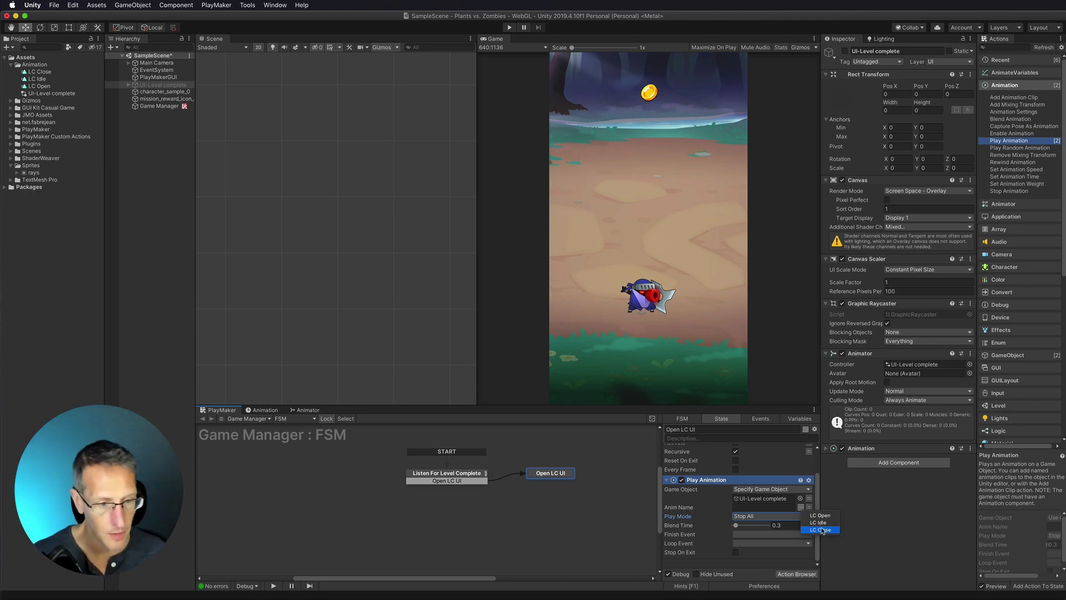
click(821, 516)
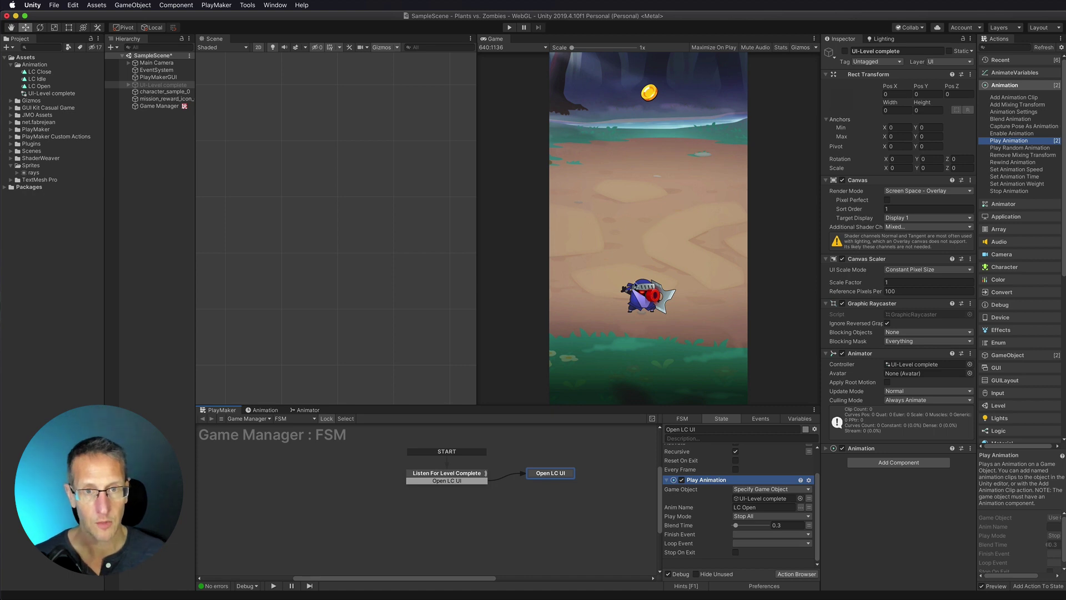
- Review the actions of both FSM states, then play-test the level complete UI opening and stop the game
click(437, 480)
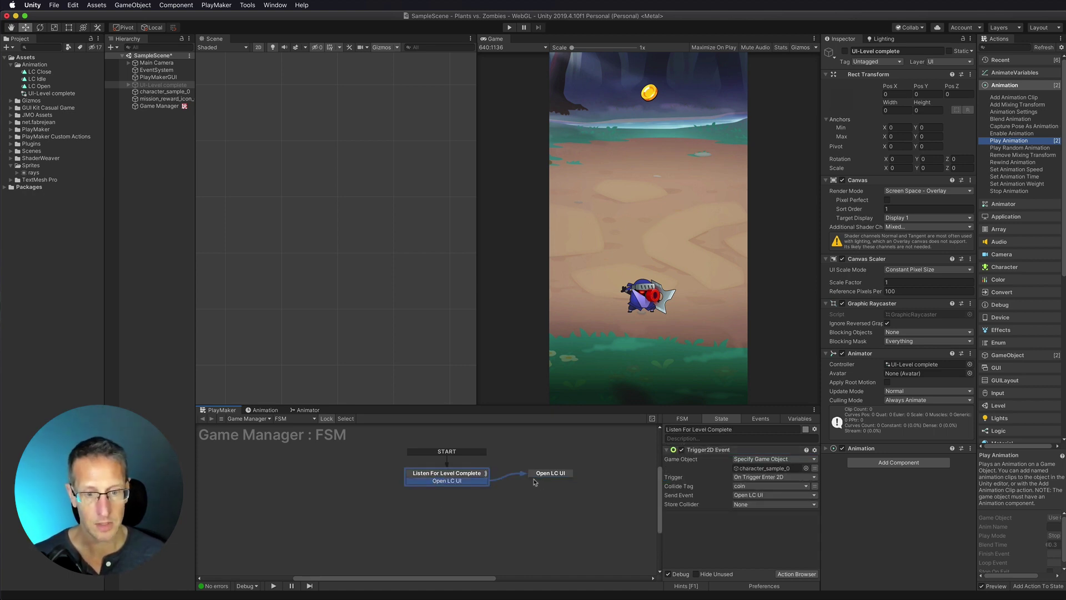
click(554, 475)
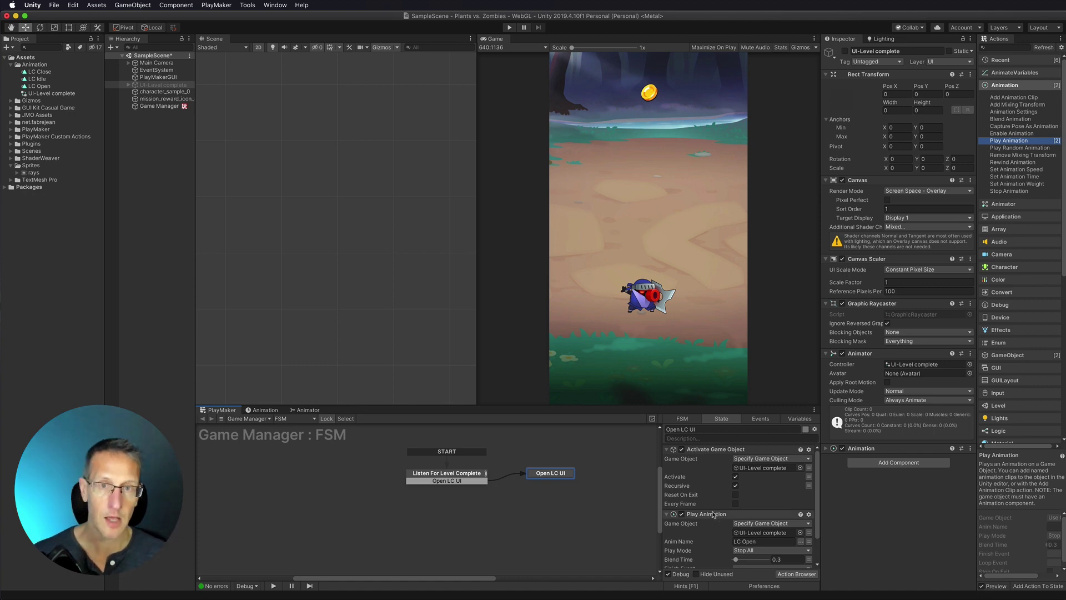
click(510, 27)
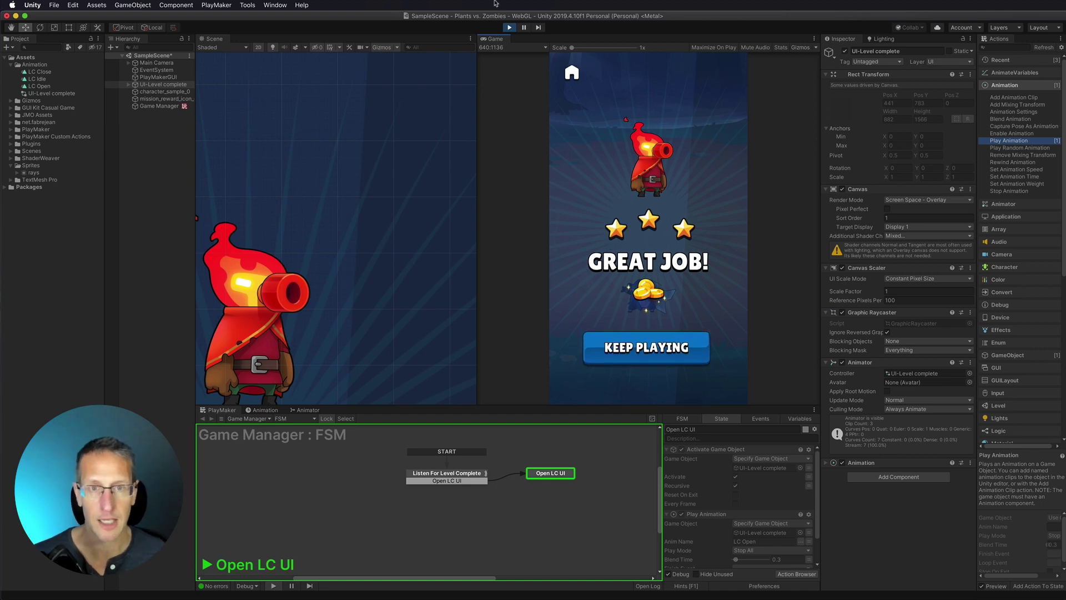
click(510, 27)
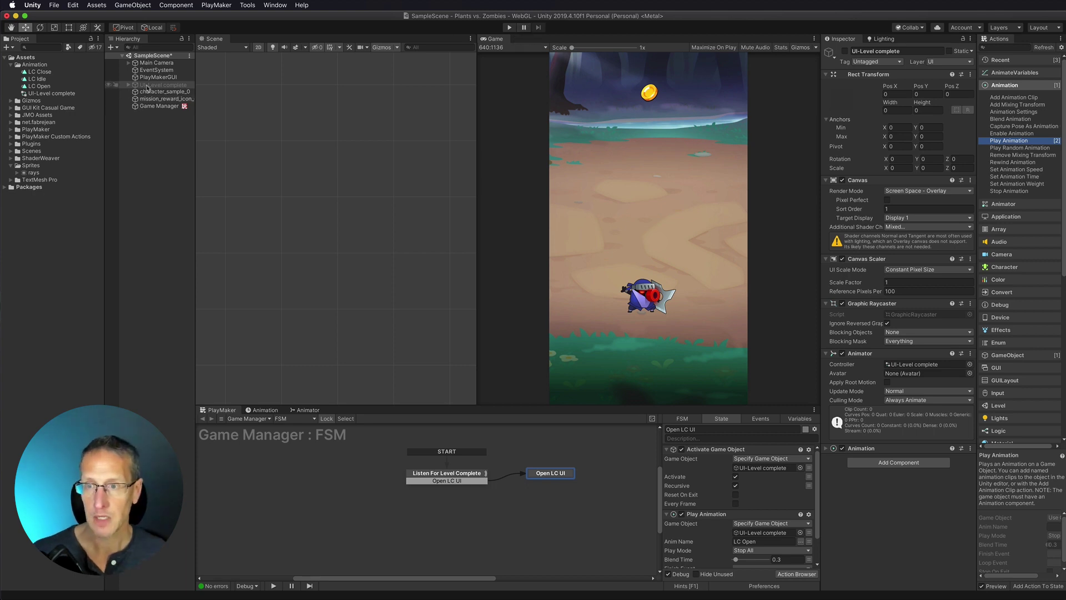
- Add a FINISHED transition from Open LC UI to a new state below it and name that state Listen for Button
right_click(548, 475)
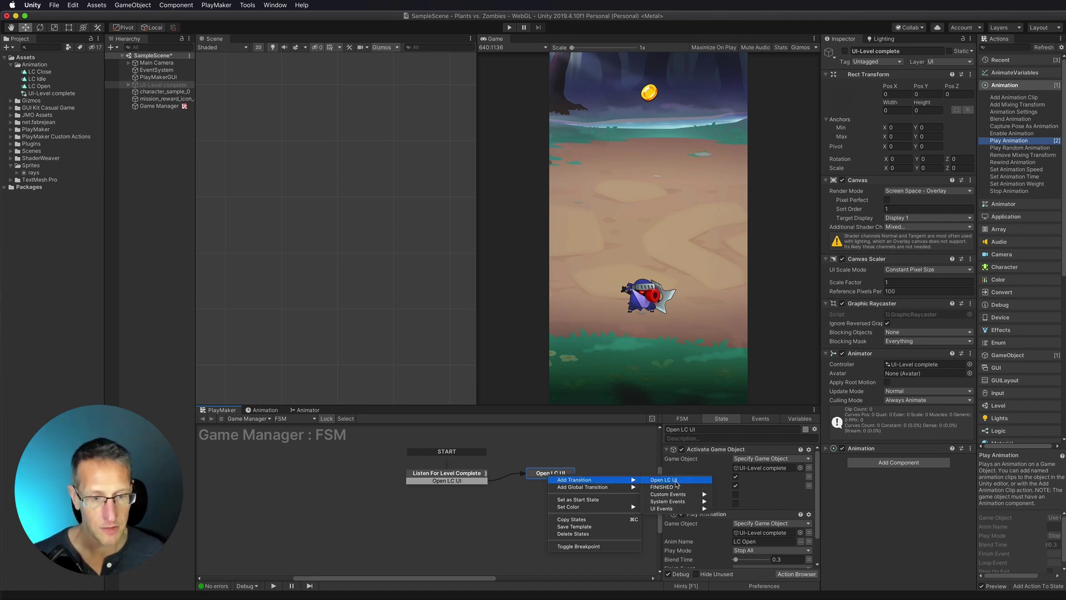
click(660, 480)
super+drag(544, 481, 535, 521)
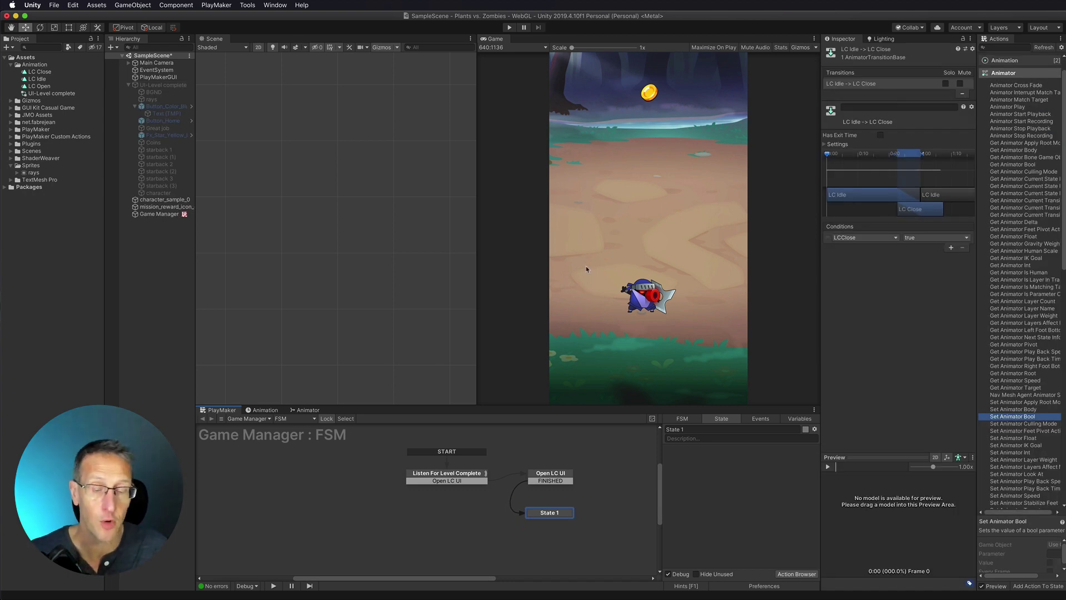
click(678, 429)
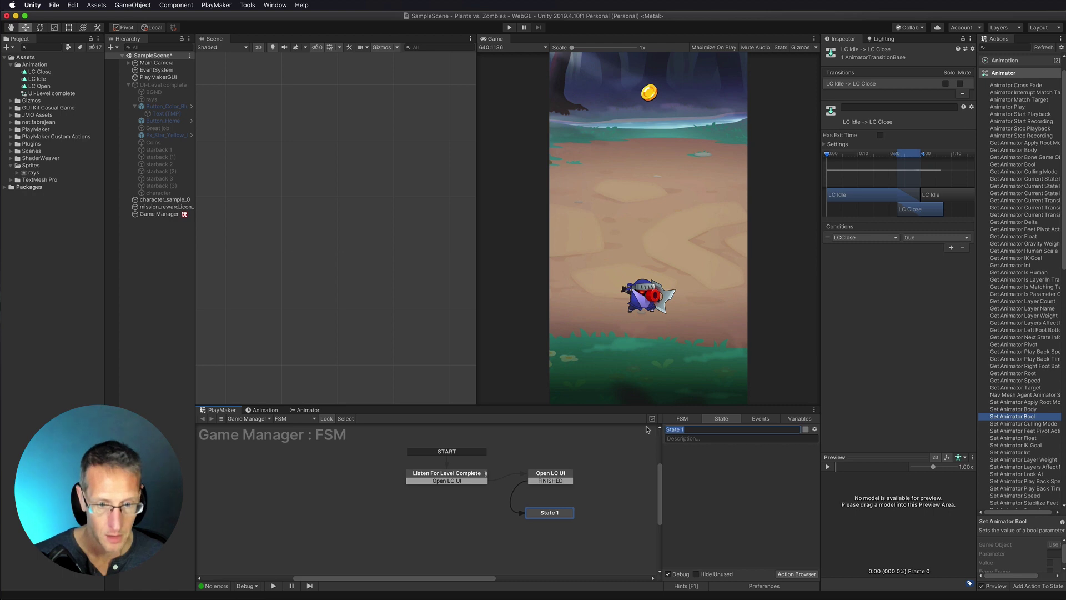
text(Listen for Button)
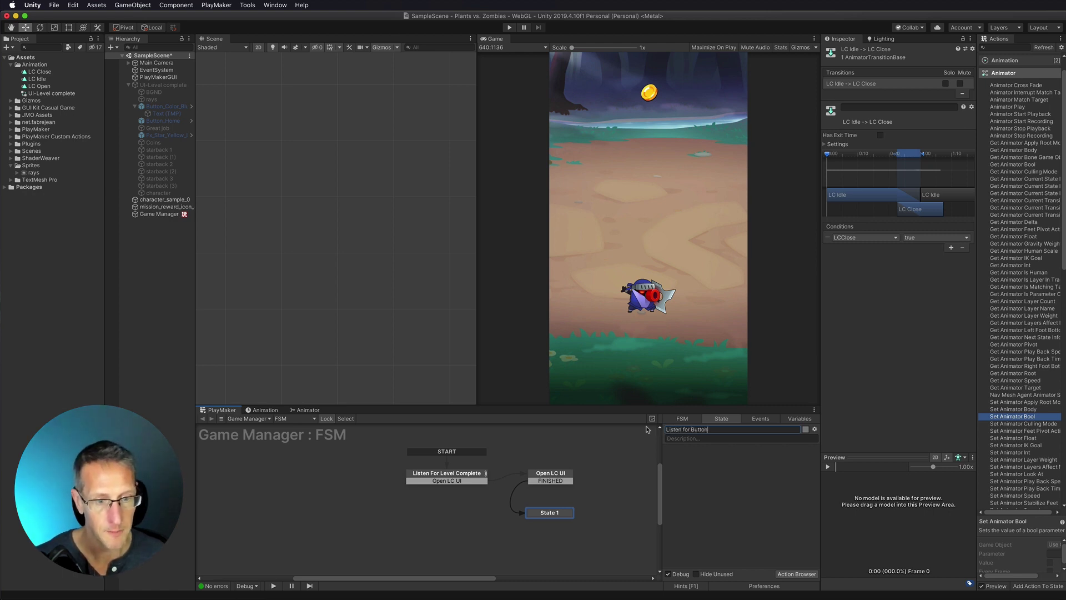
click(557, 513)
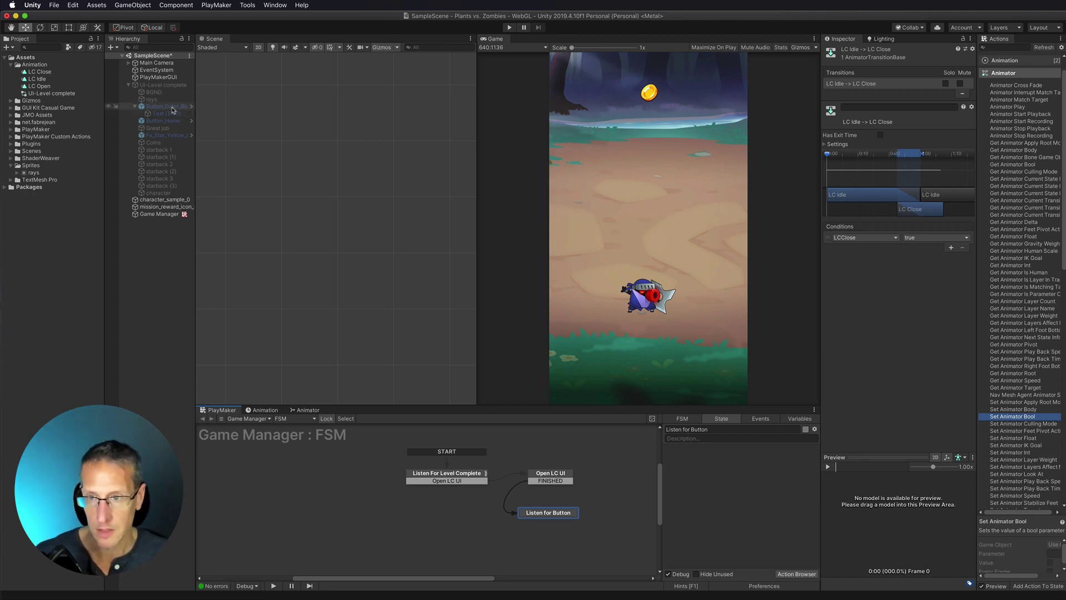
- Add a UI On Pointer Click Event action for Button_Color_Blue to the Listen for Button state, sending a new event named Close UI
drag(169, 110, 733, 483)
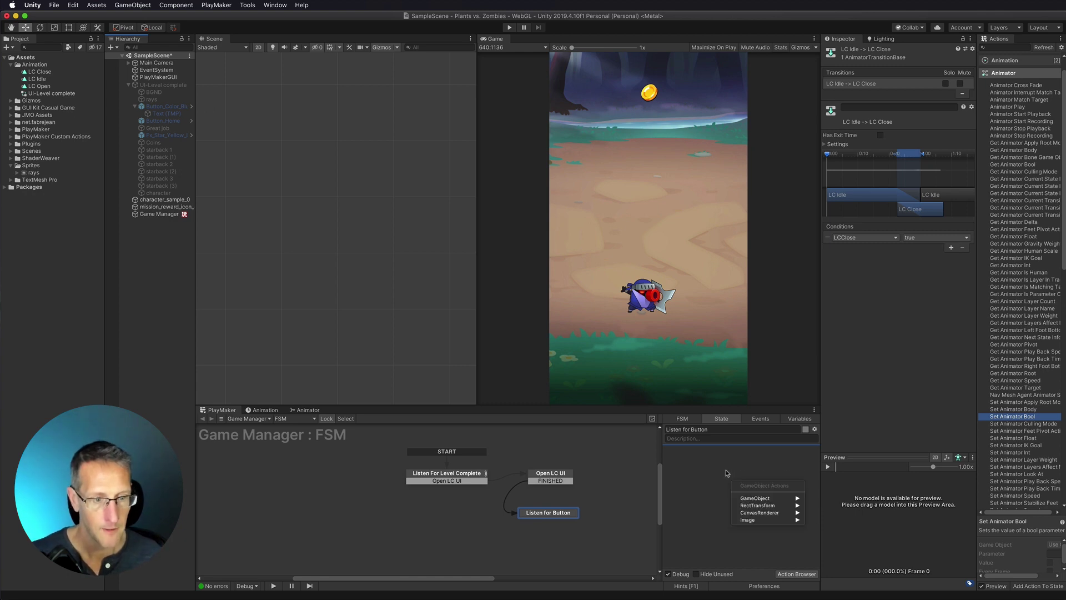
mouse_move(754, 502)
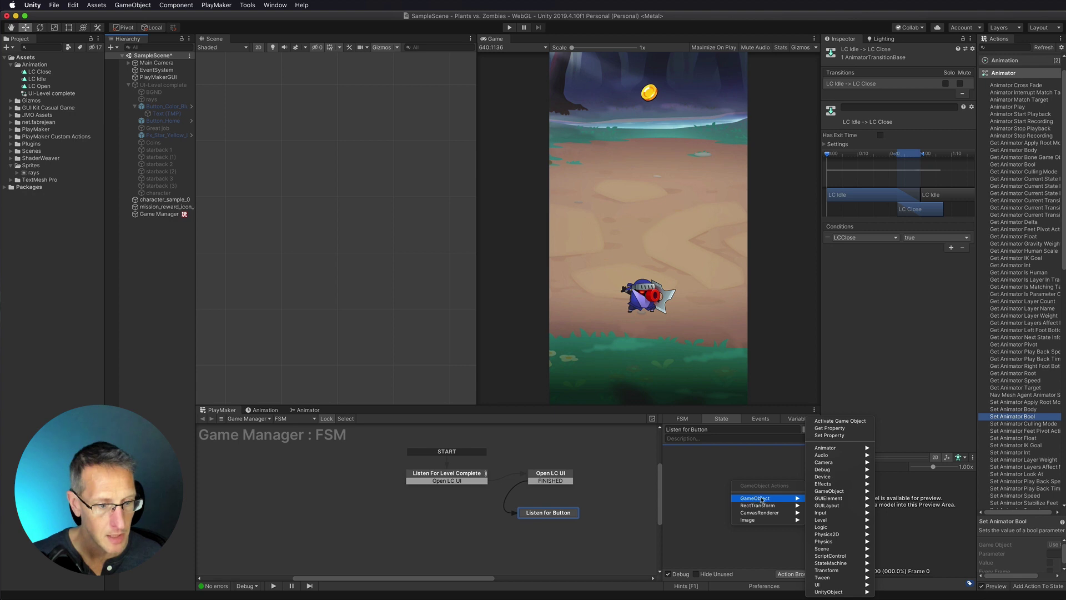
mouse_move(836, 587)
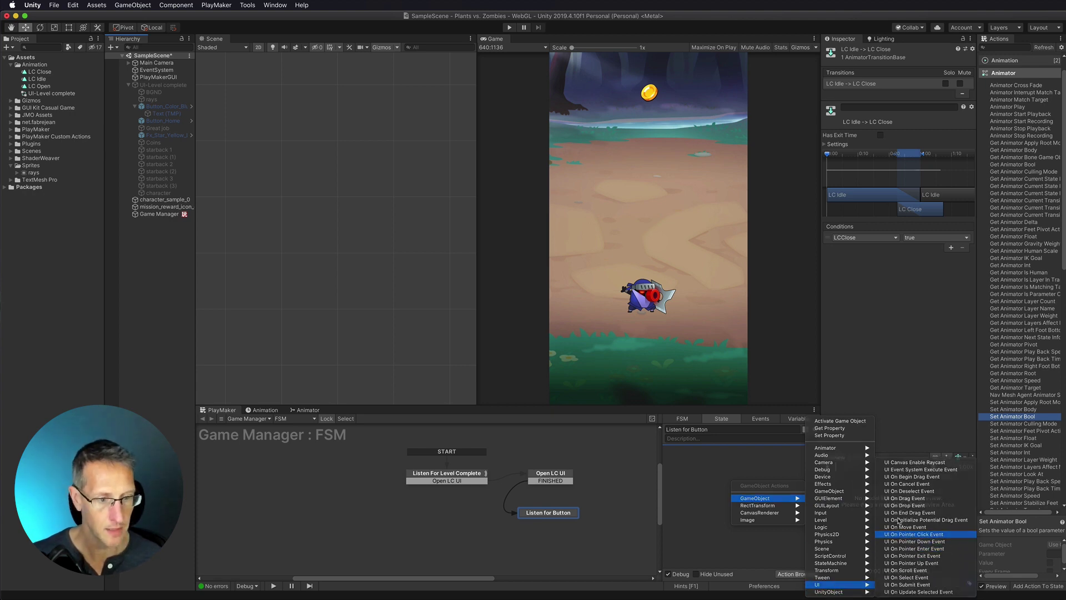
click(916, 534)
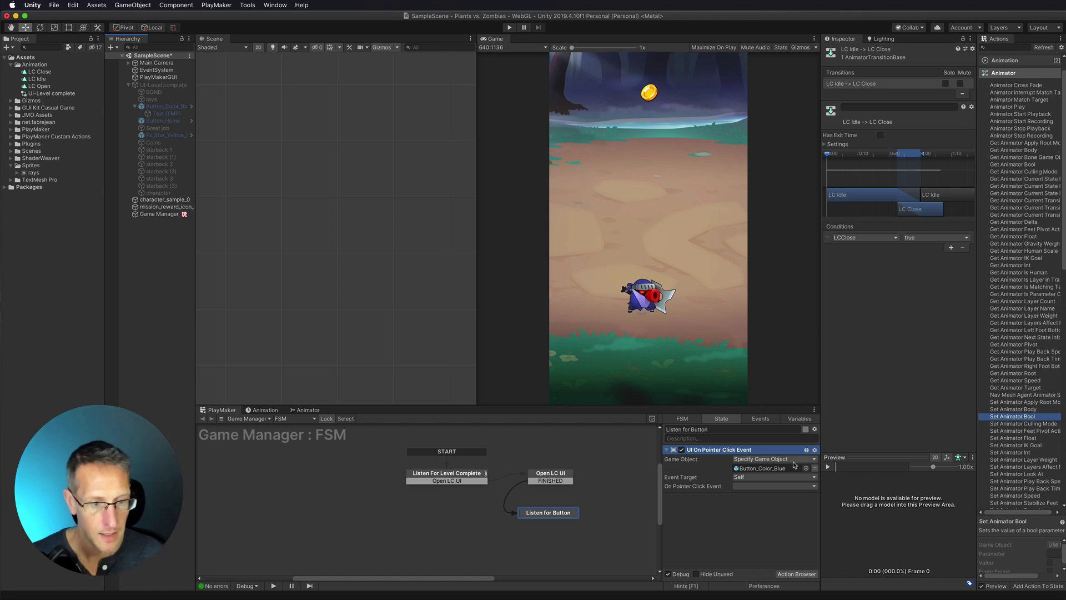
click(759, 486)
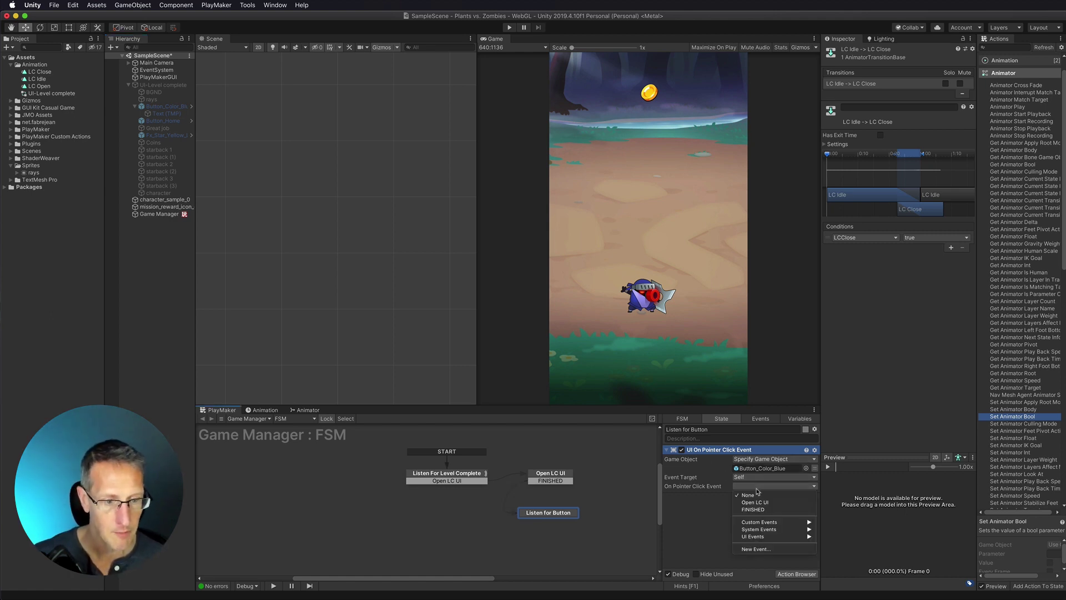
click(748, 549)
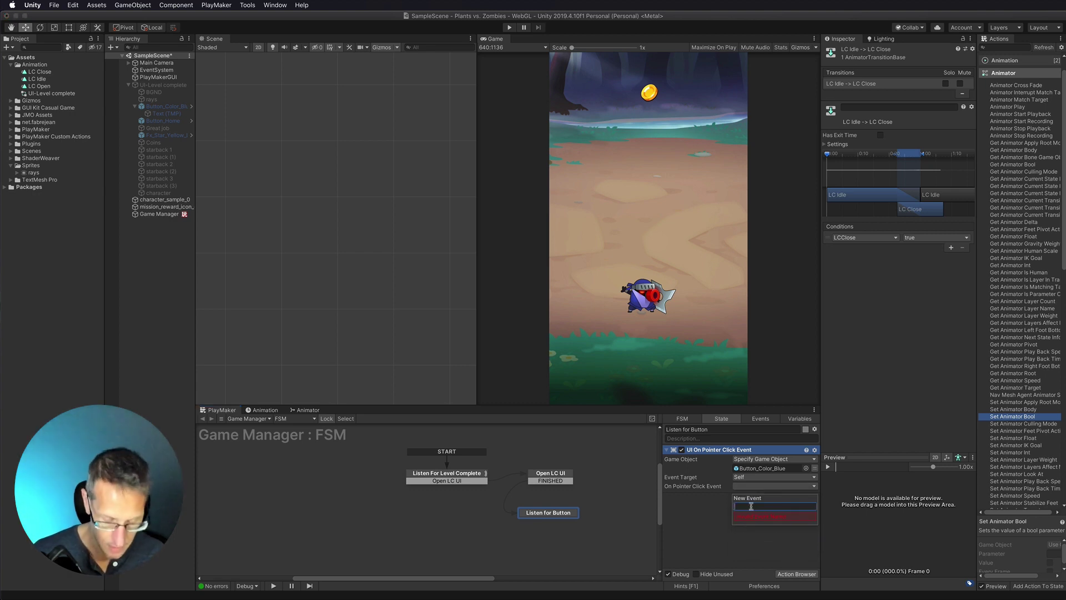
text(Close UI)
key(Return)
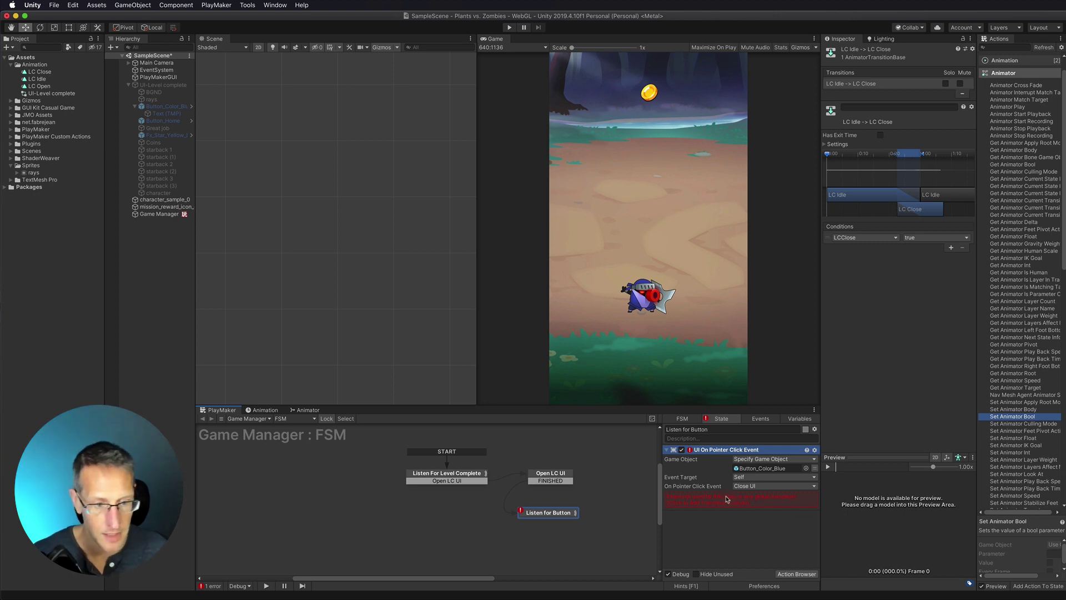
- Connect the Close UI event of Listen for Button to a new state named Close UI
drag(550, 521, 428, 520)
click(680, 429)
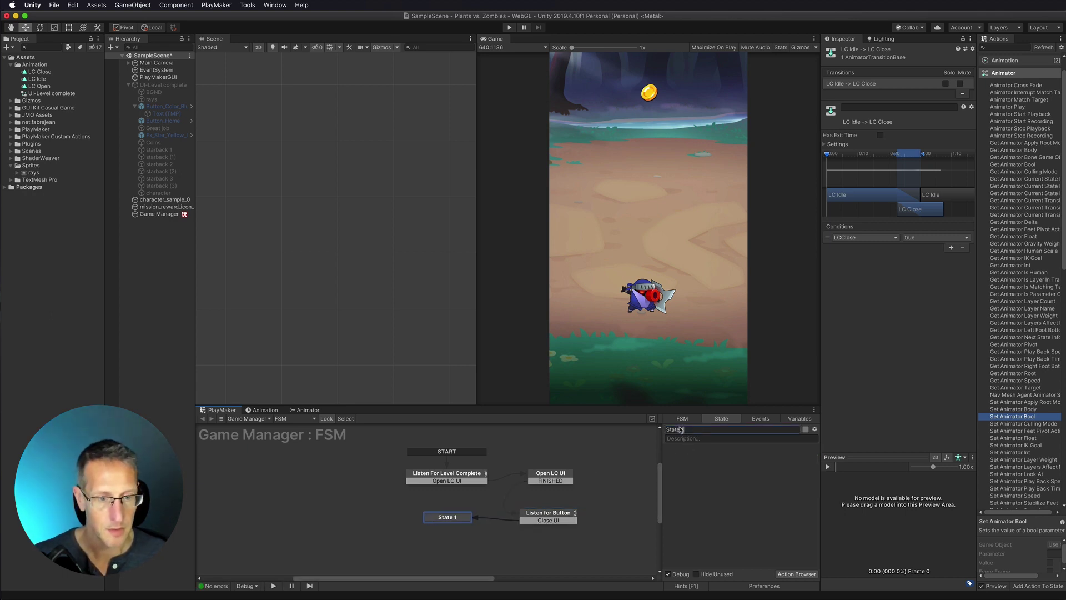
text(Close UI)
key(Return)
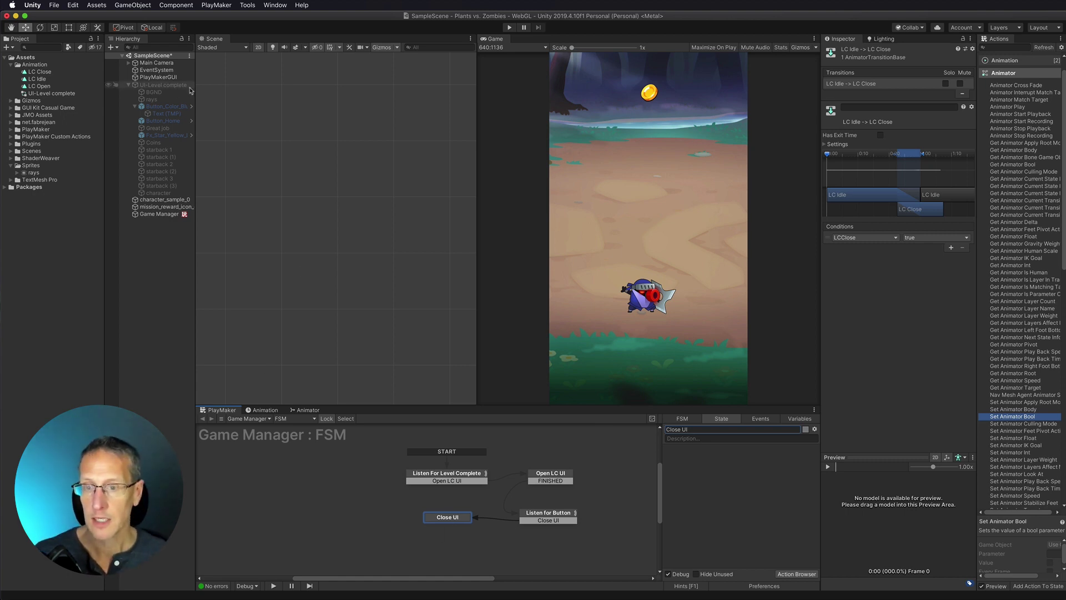
- Check the LCClose parameter in the animator and return to the Game Manager FSM
click(307, 410)
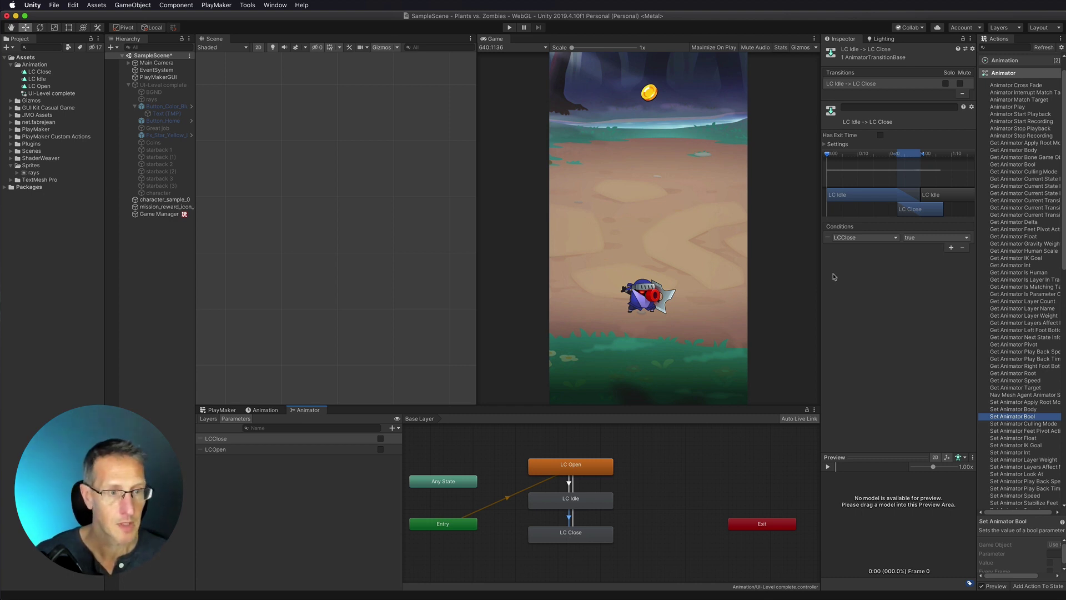
double_click(219, 438)
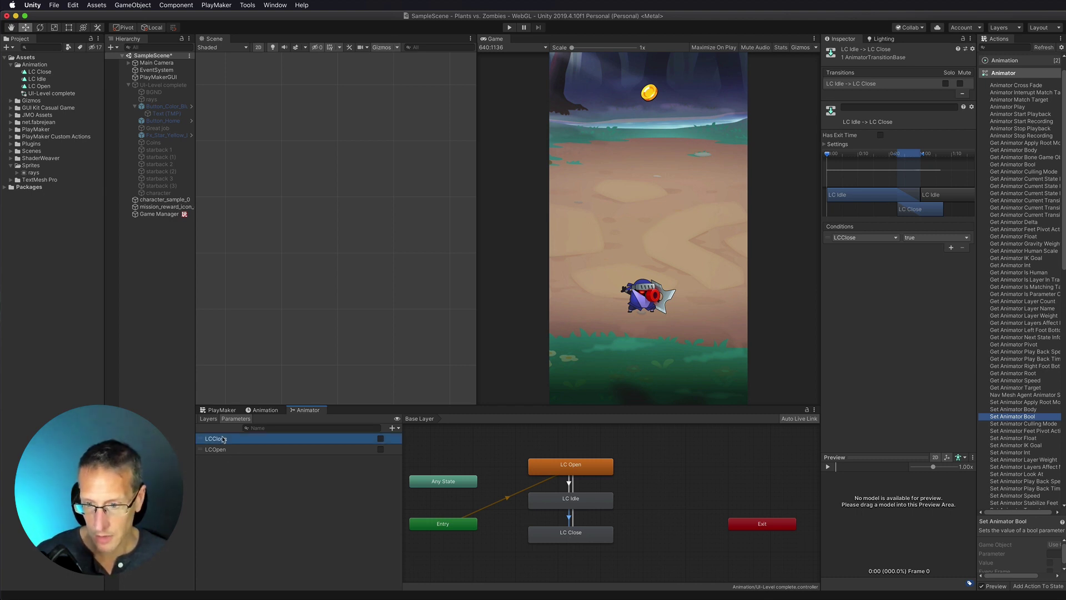
click(275, 500)
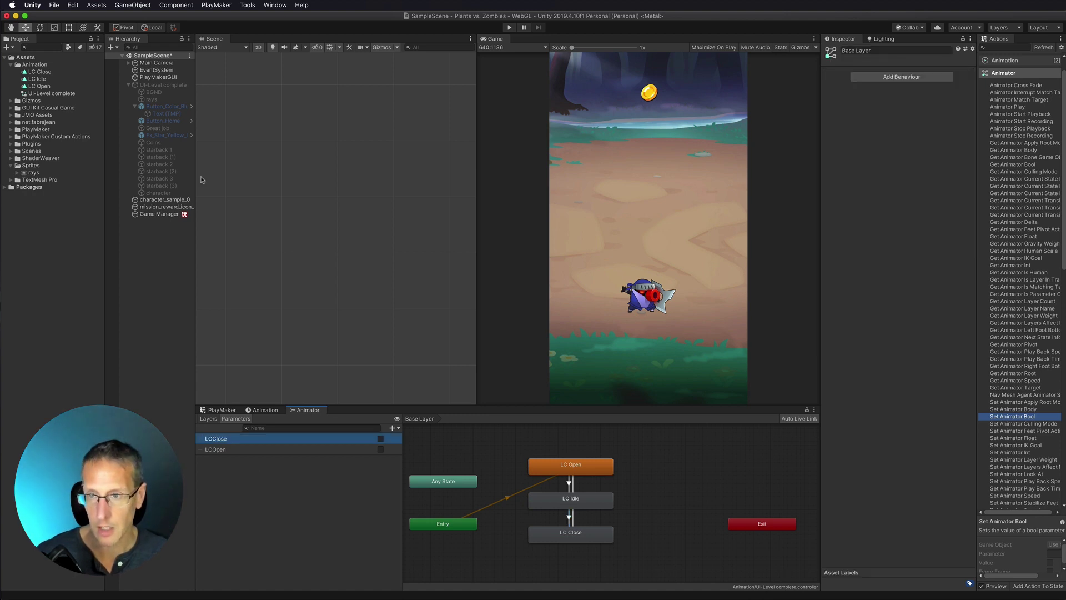
click(222, 411)
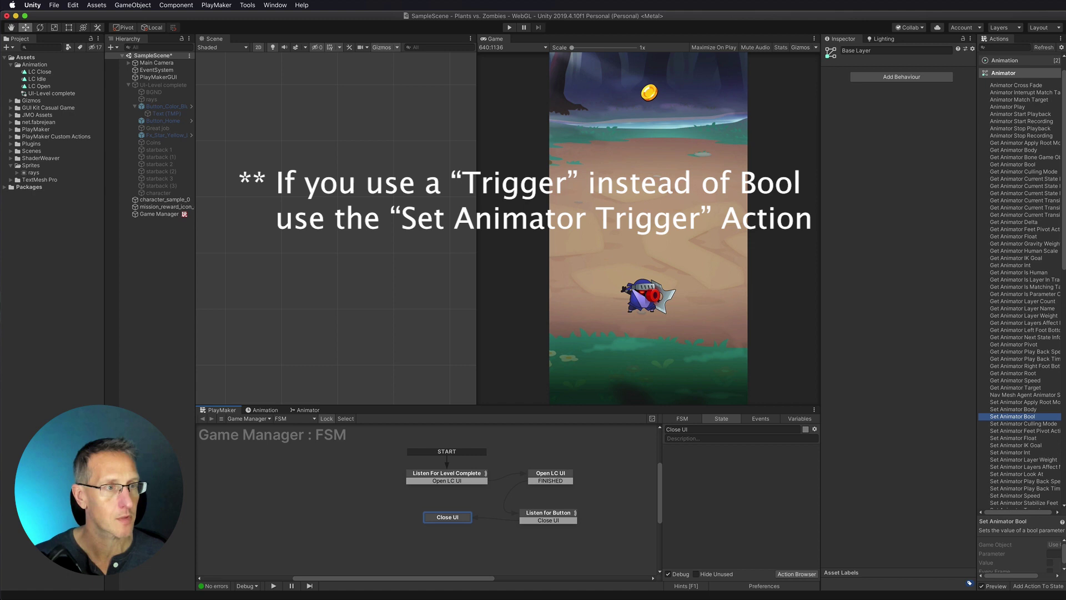
- Add a Set Animator Bool action to the Close UI state and specify UI-Level complete as its game object
click(1009, 49)
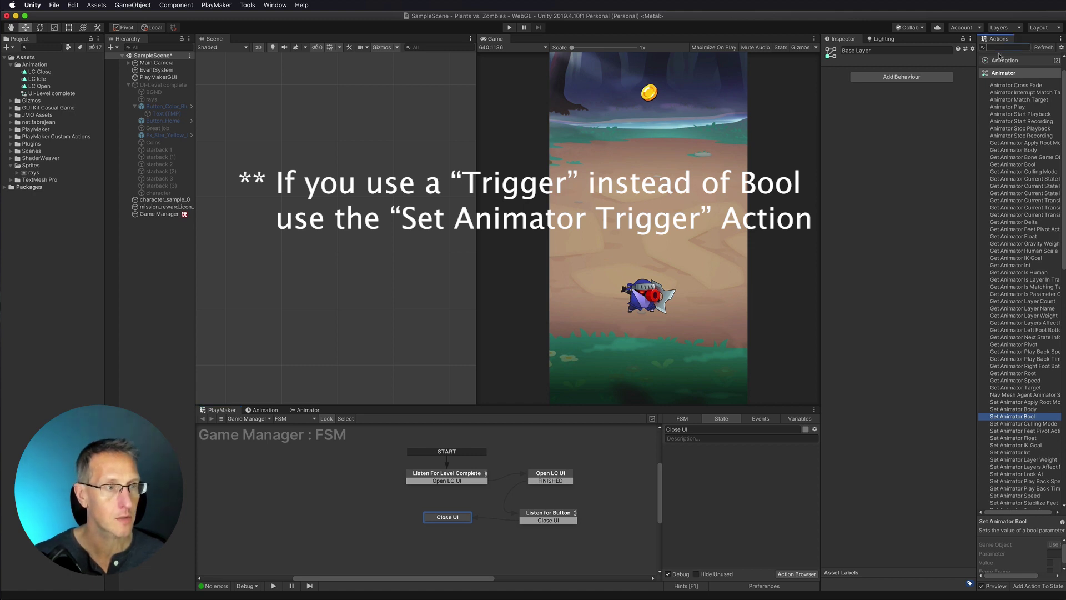
text(set an)
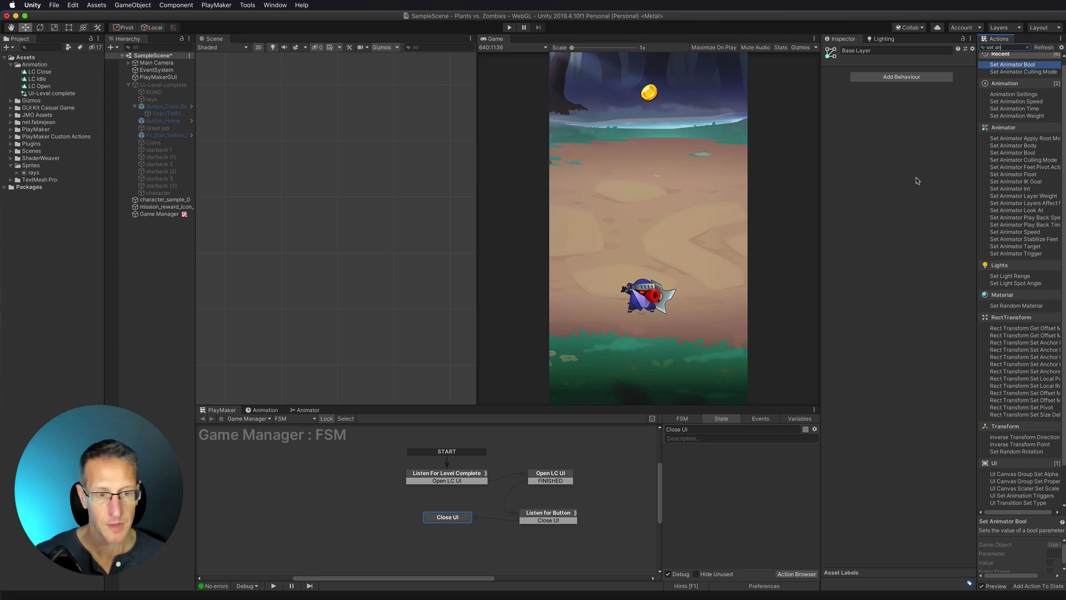
double_click(1019, 64)
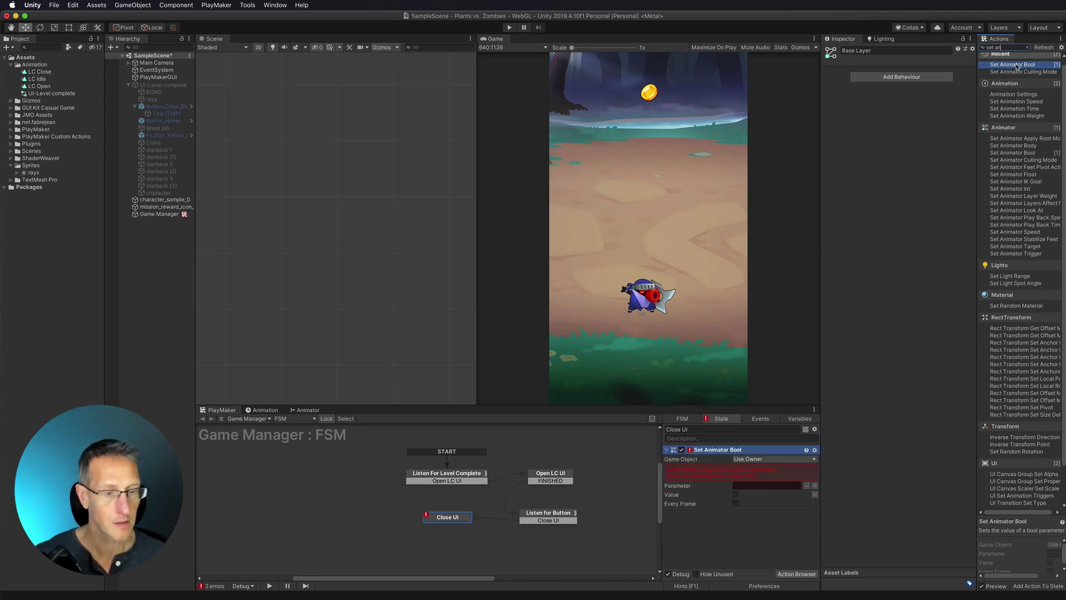
click(751, 460)
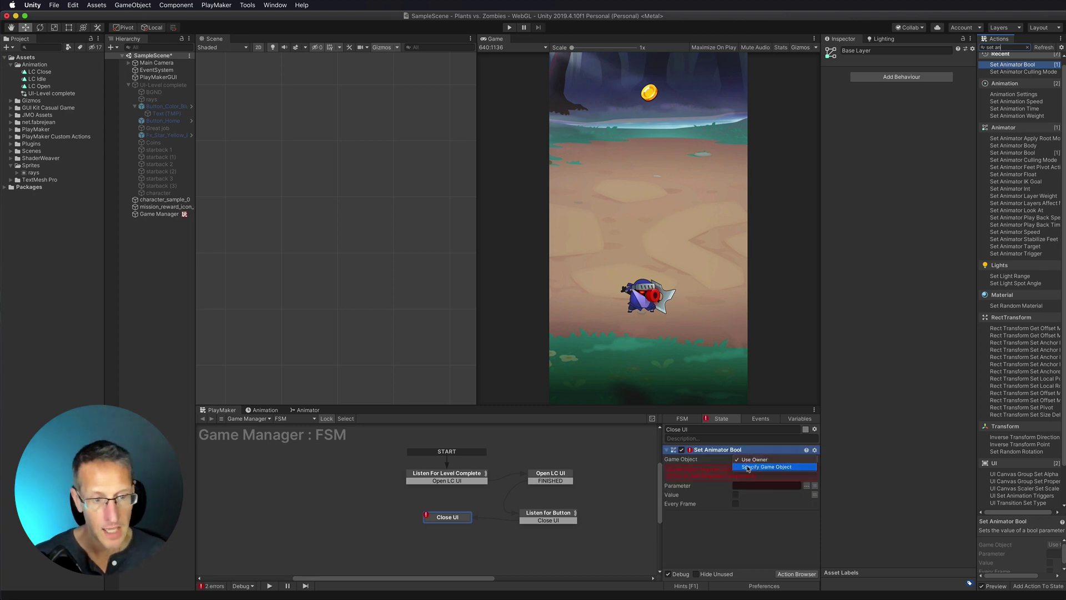
click(748, 467)
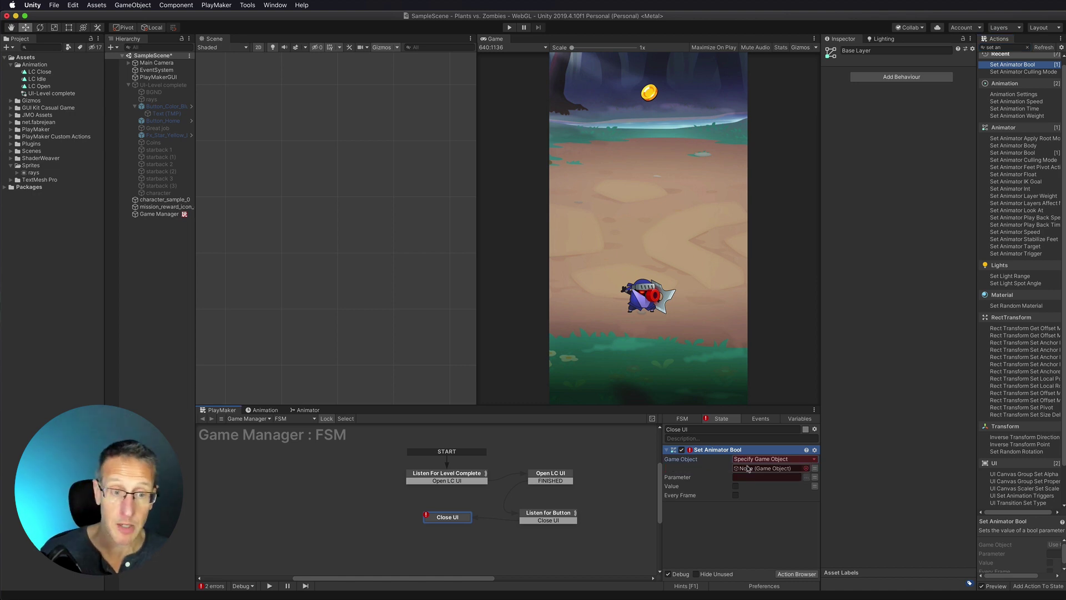
drag(164, 85, 750, 470)
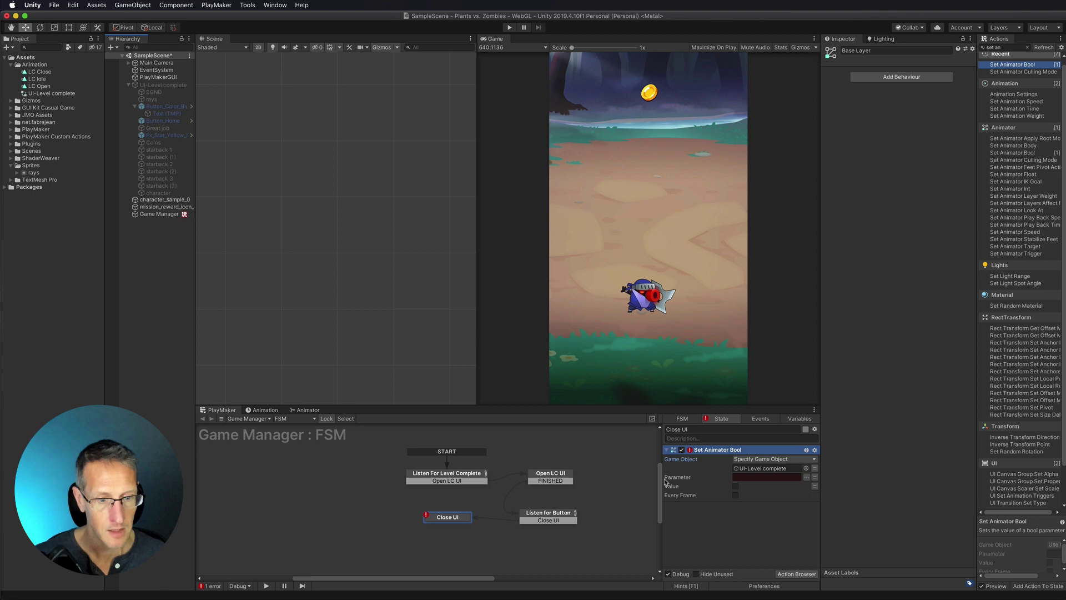
- Set the Set Animator Bool parameter of the Close UI state to LCClose and its value to true
click(753, 476)
text(LCClose)
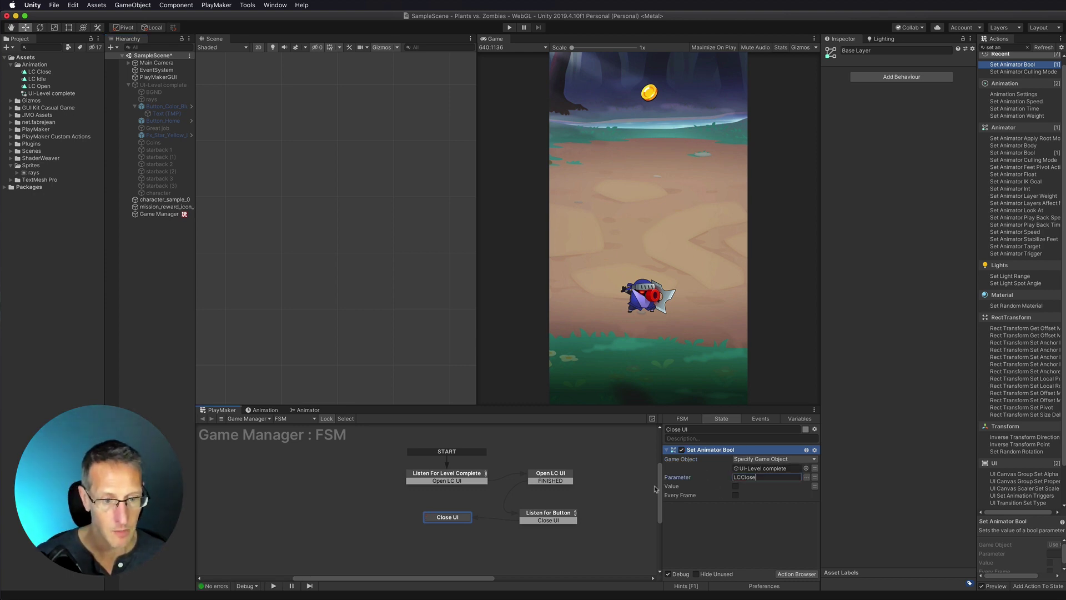
click(736, 486)
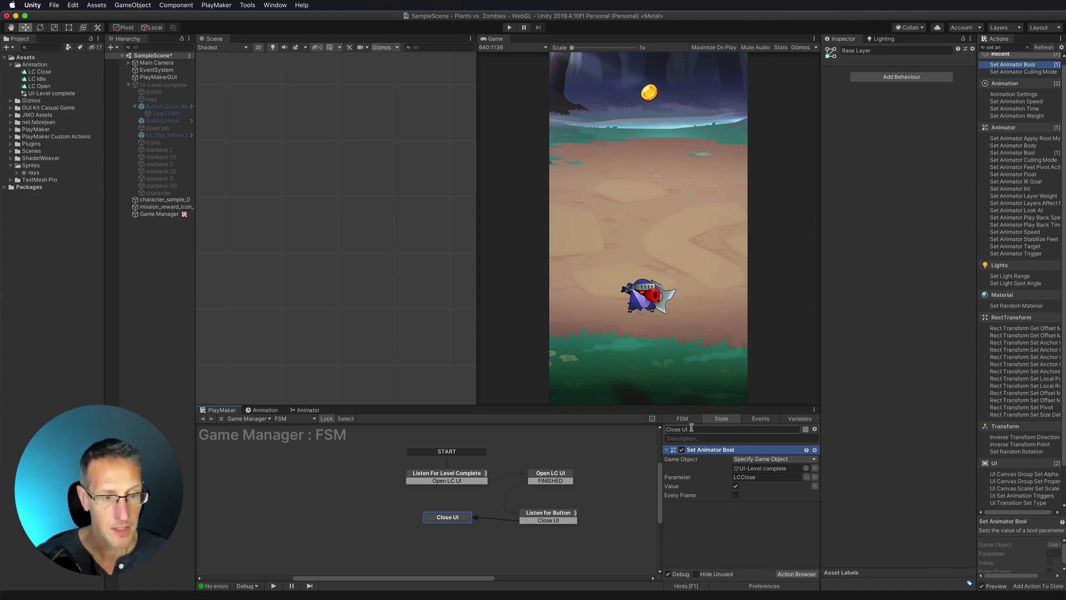
click(762, 419)
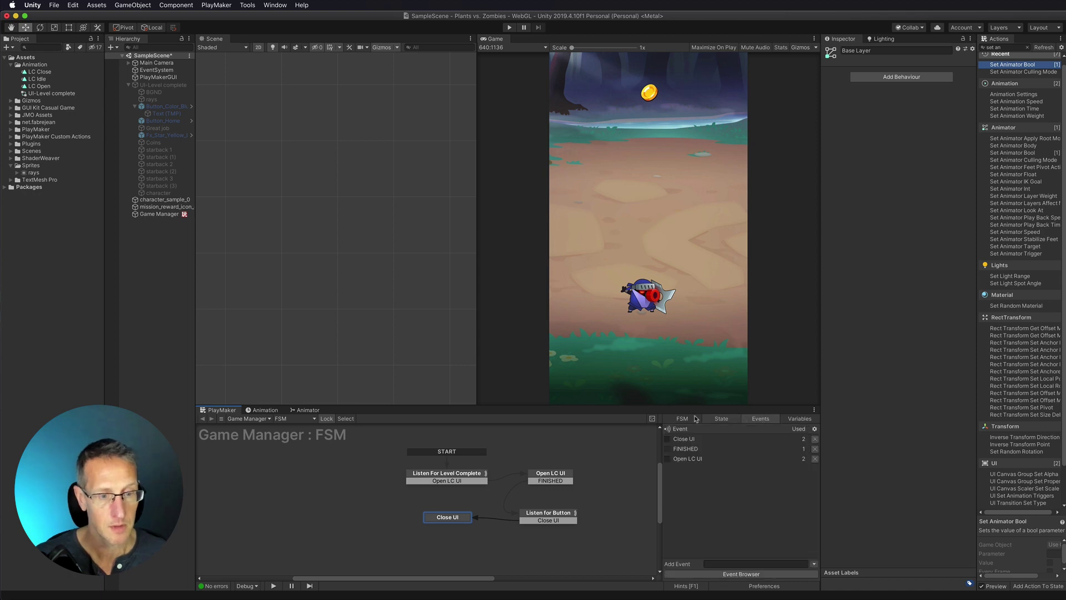
right_click(449, 519)
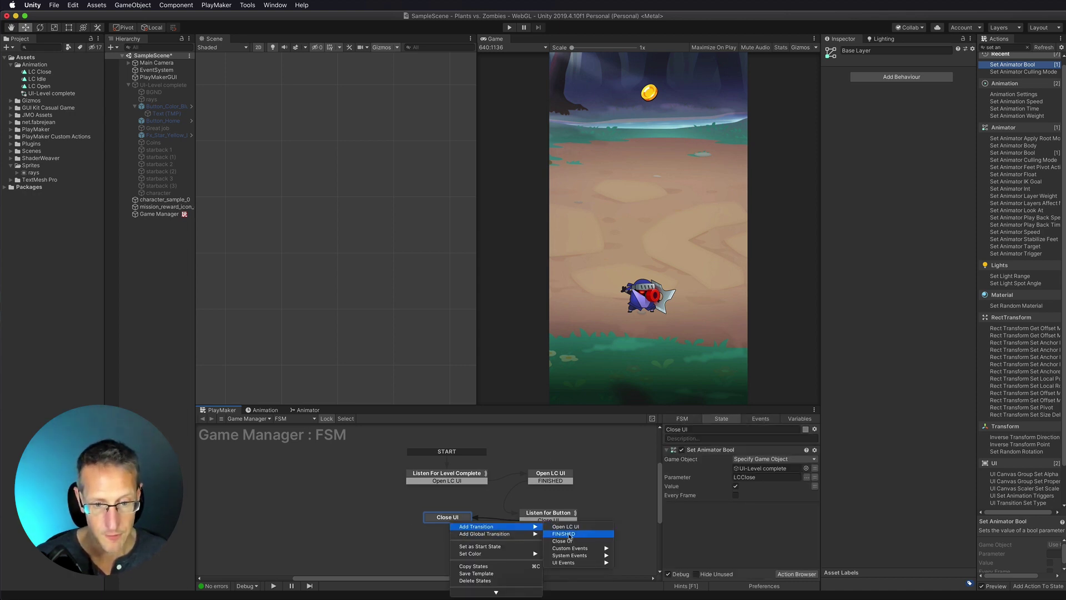
click(563, 533)
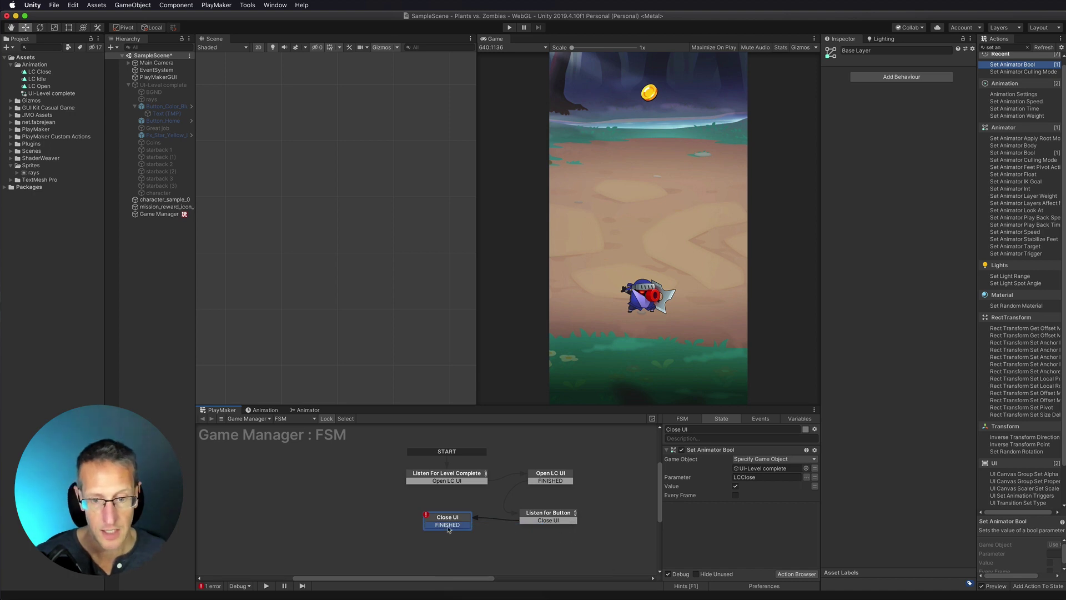
key(Delete)
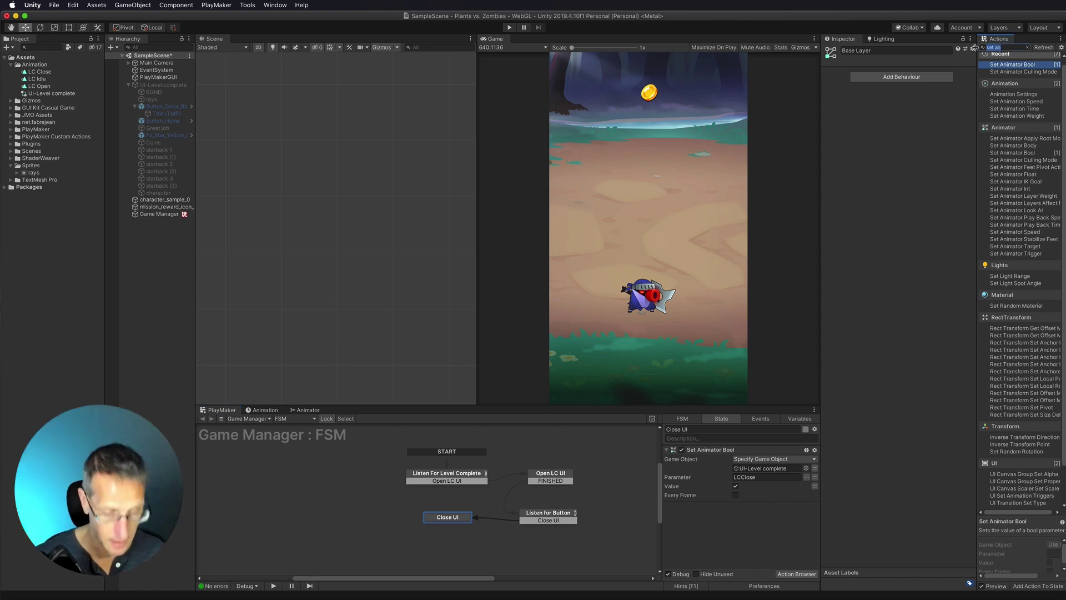
- Add a Wait action with finish event FINISHED to Close UI and connect its FINISHED transition to Listen For Level Complete
text(wait)
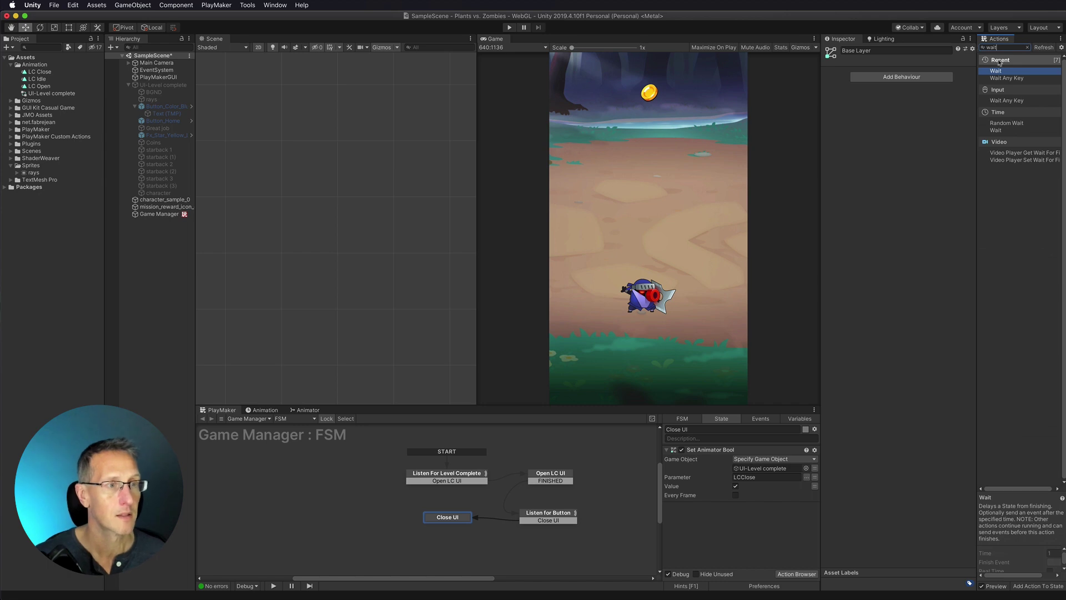
double_click(998, 71)
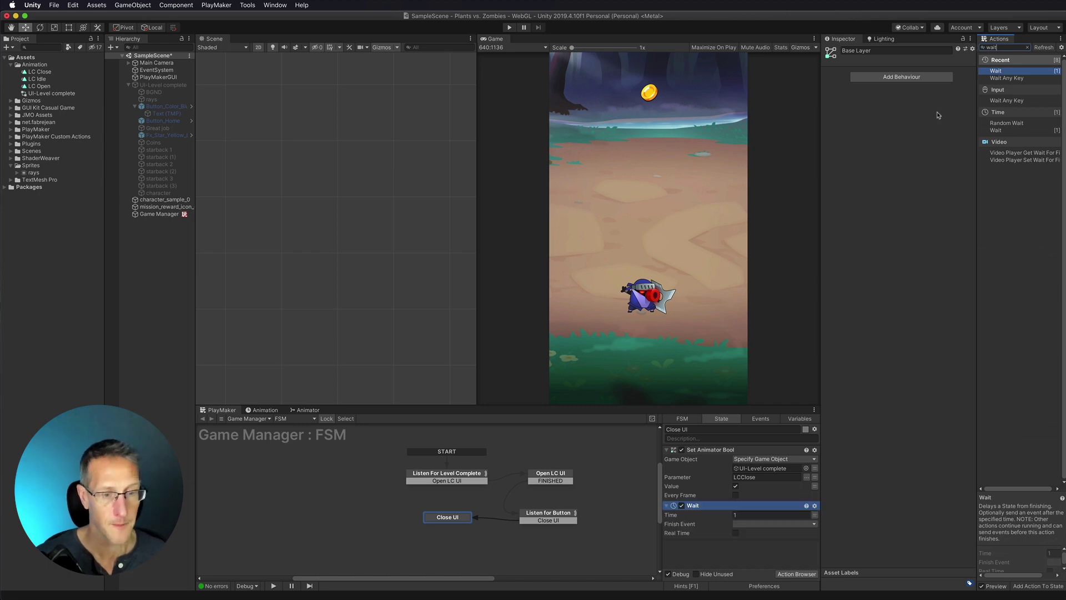
click(754, 524)
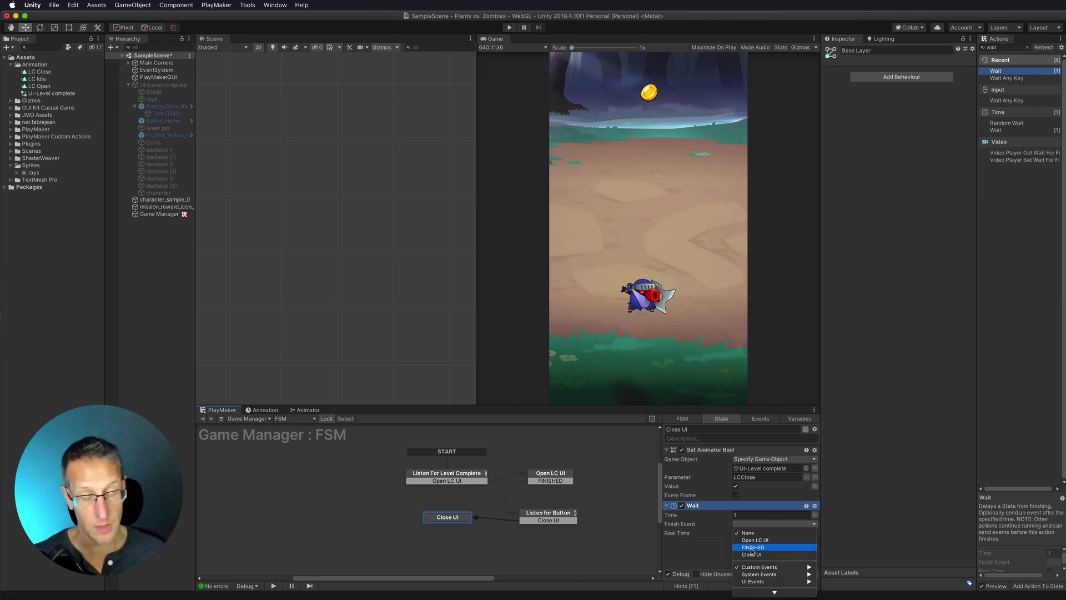
click(752, 547)
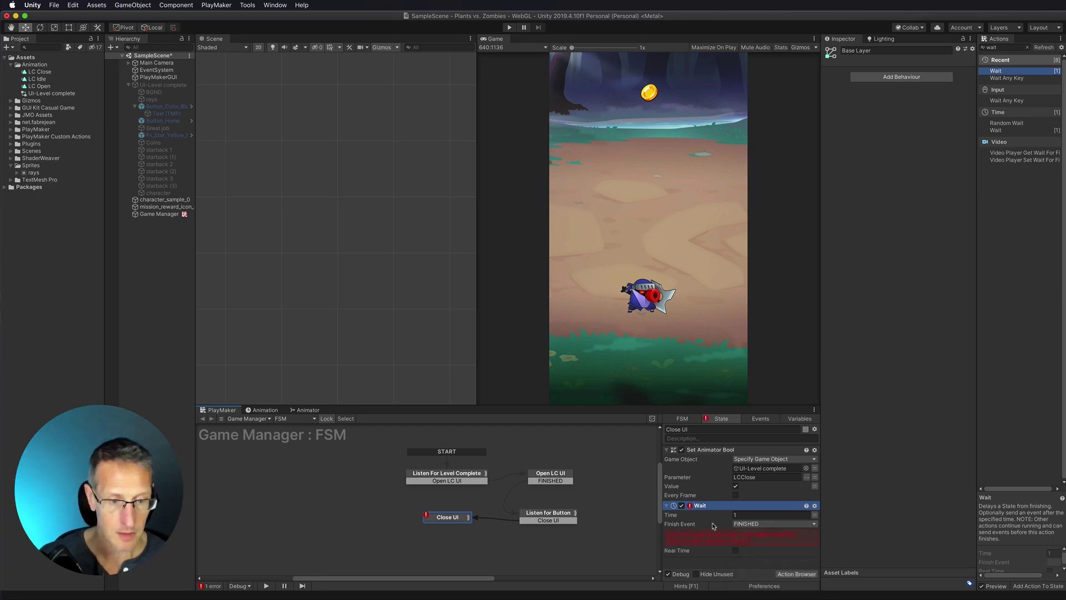
click(721, 536)
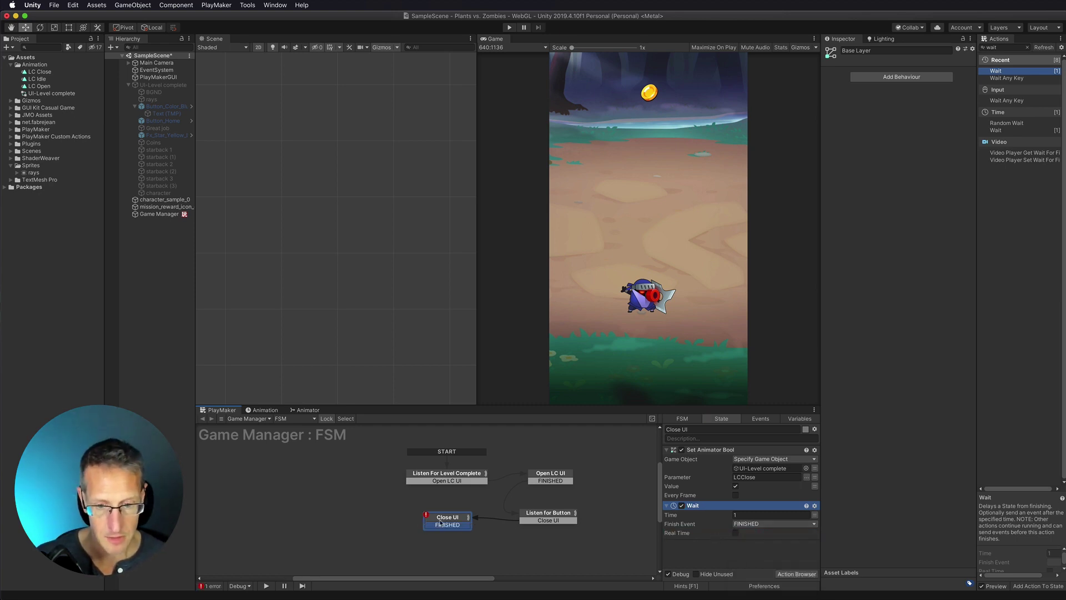
drag(449, 527, 420, 475)
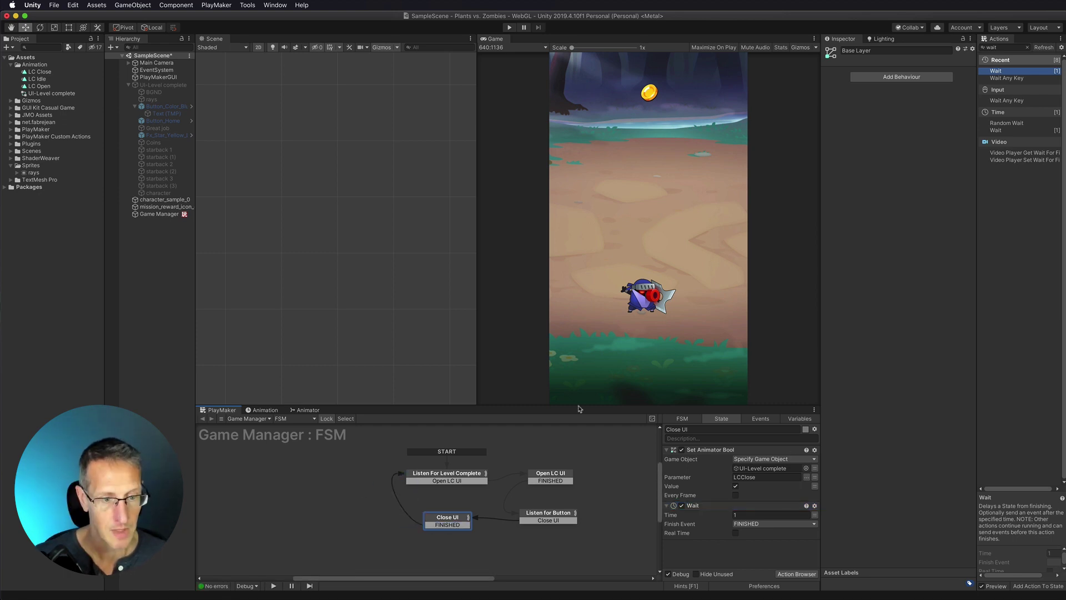
- Add an Activate Game Object action to Listen For Level Complete that targets UI-Level complete with Activate turned off
click(461, 475)
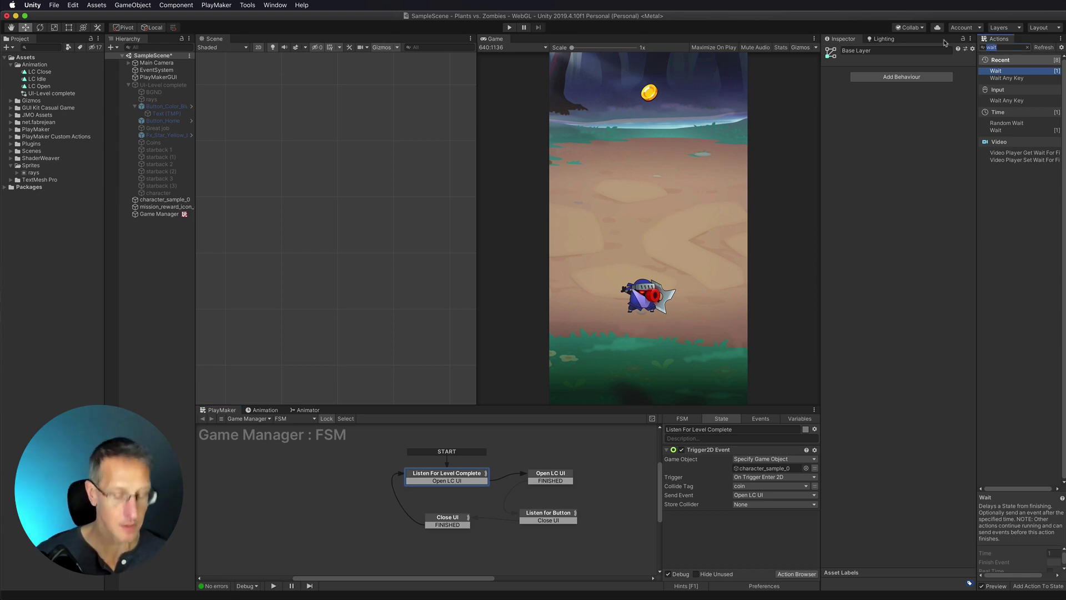
text(act)
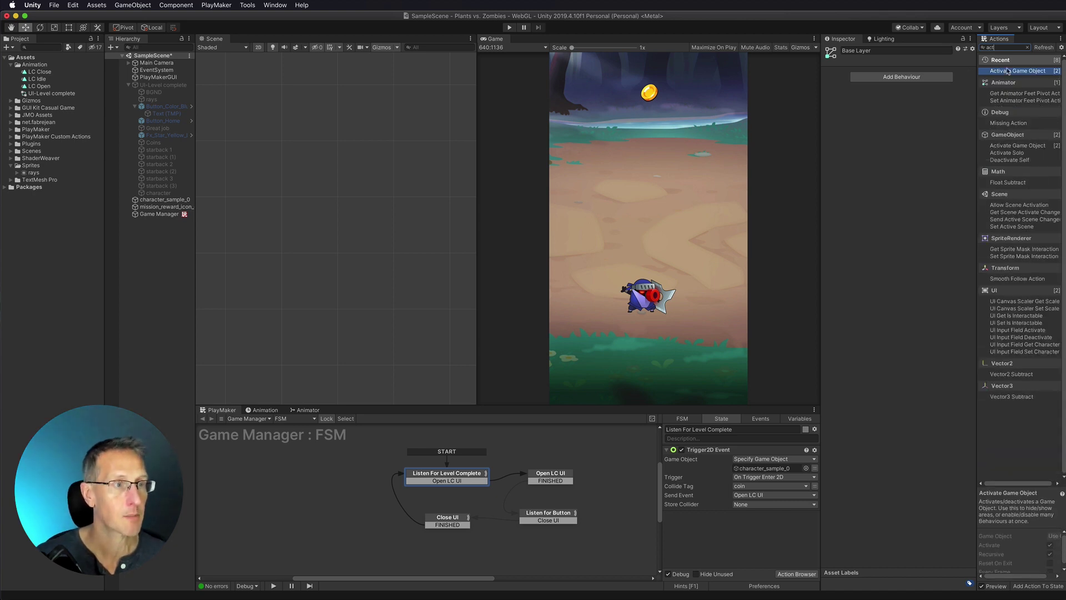
double_click(1013, 70)
click(757, 516)
click(757, 526)
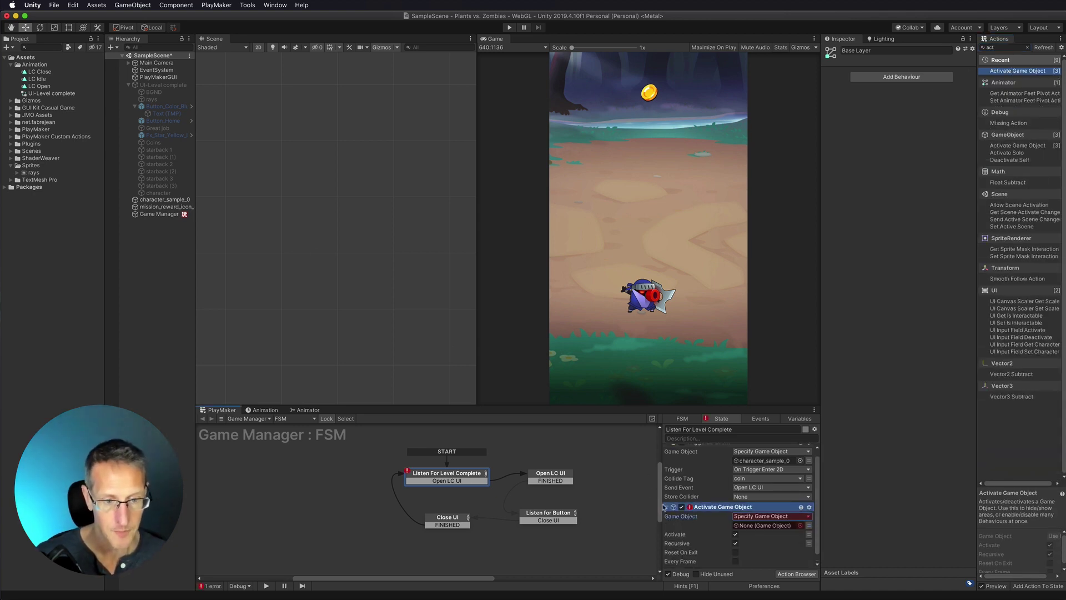
drag(150, 86, 774, 526)
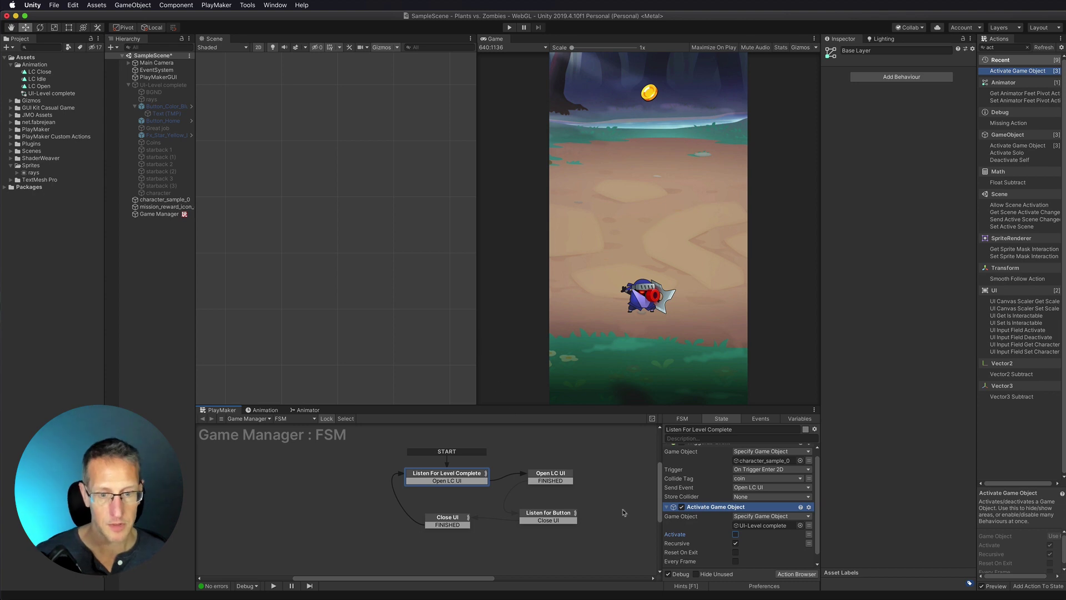
- Run the game and test closing the level complete UI with the Keep Playing button
click(507, 27)
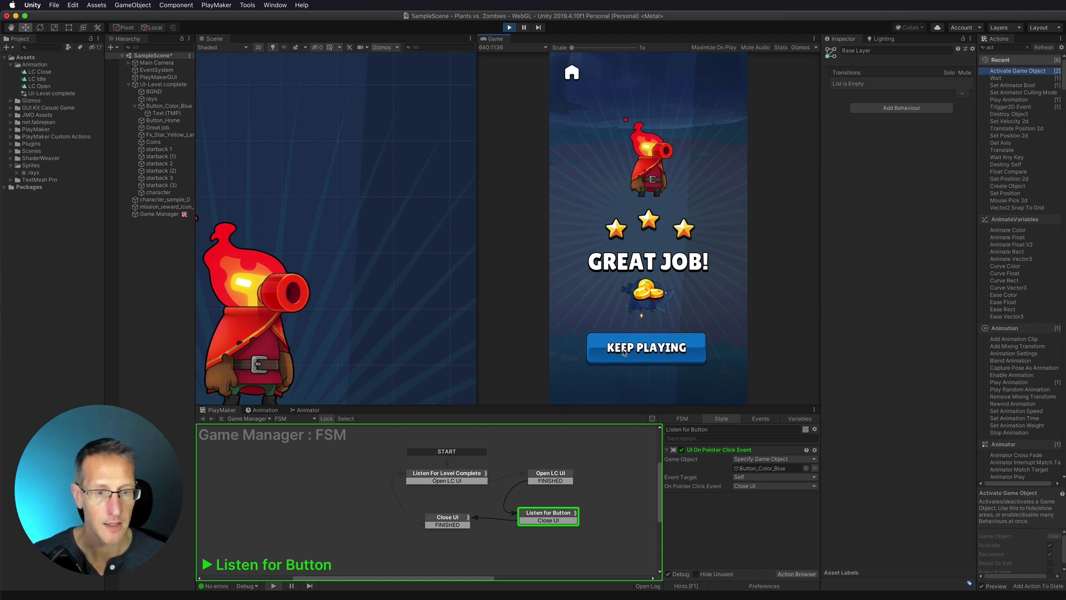
click(625, 351)
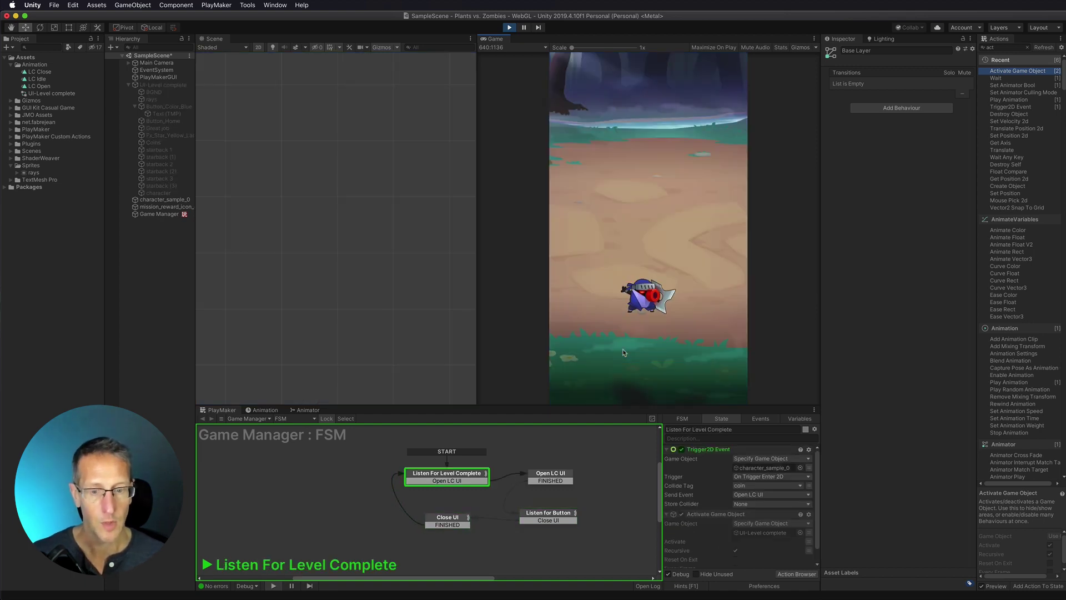